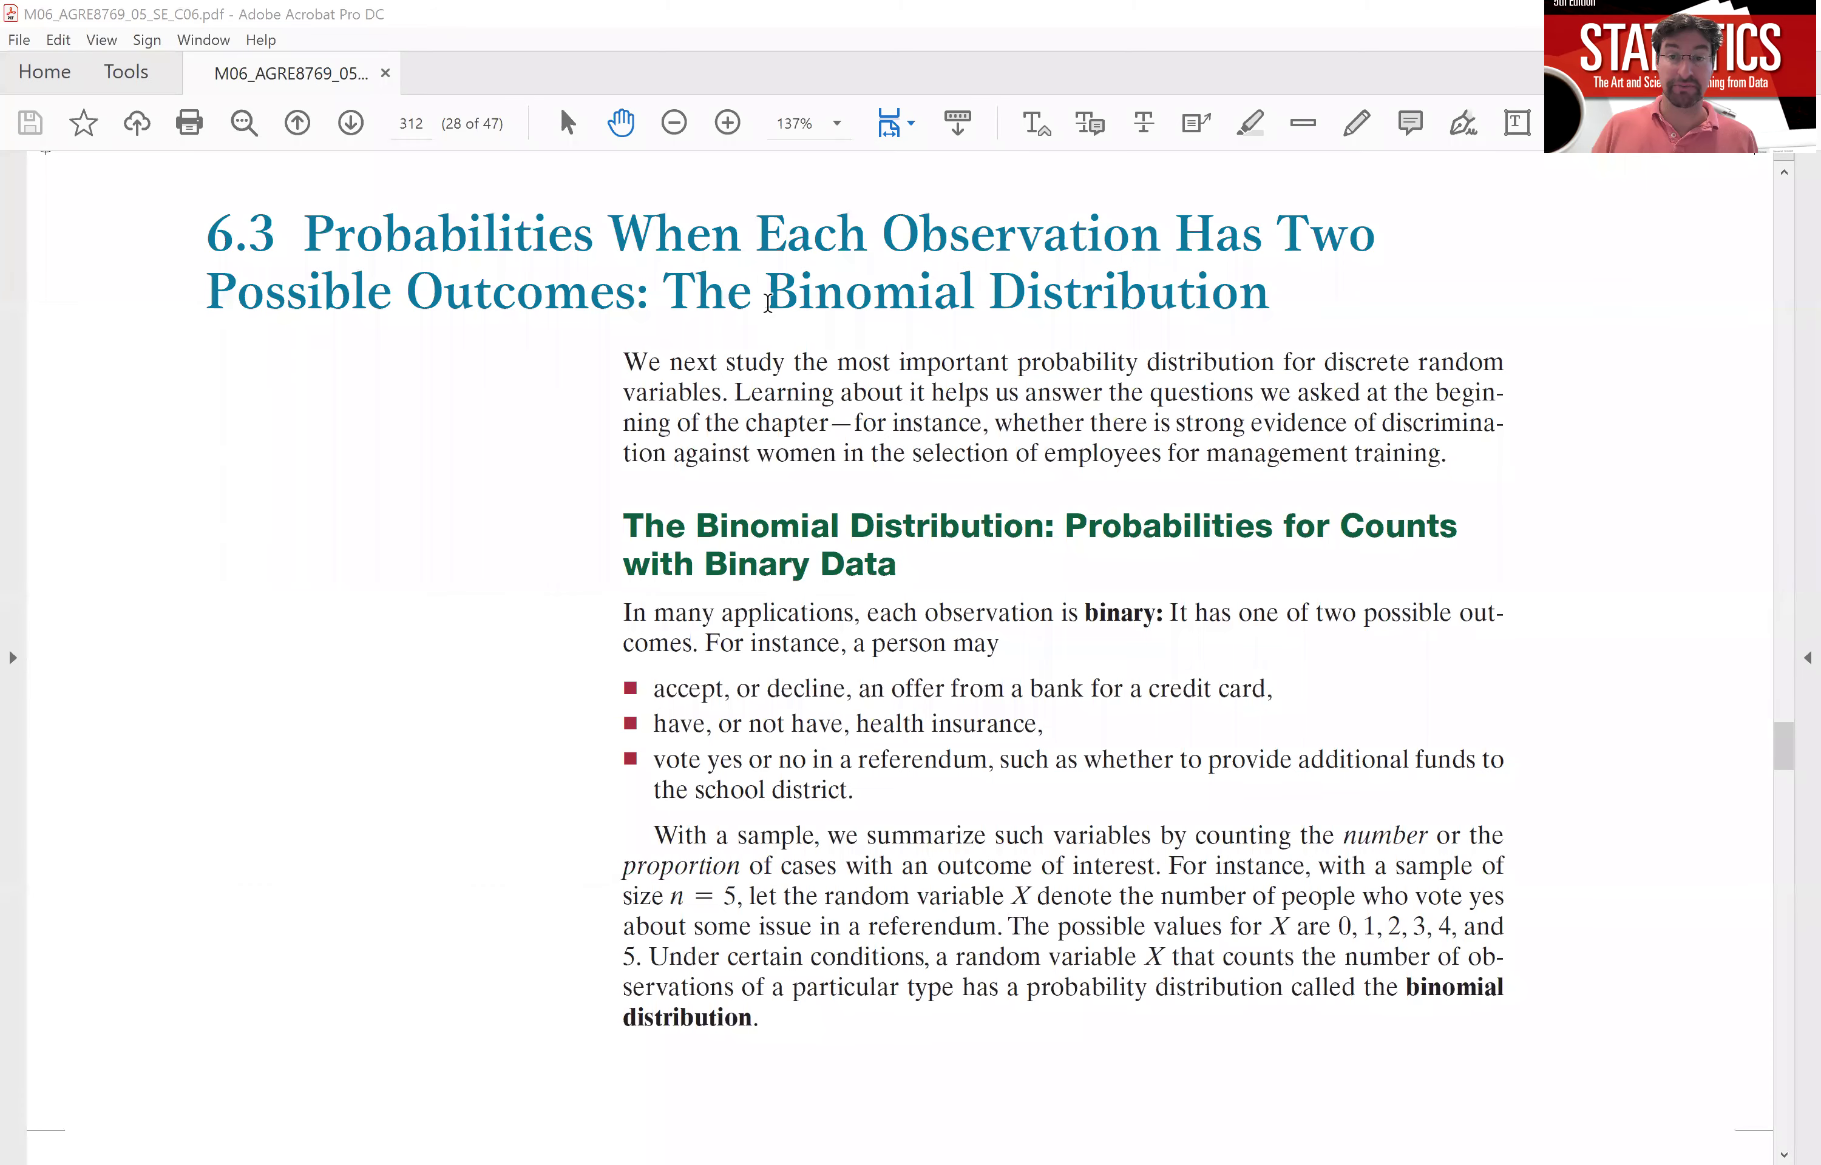
# Step: Scroll to page 313's Conditions for Binomial Distribution box and highlight 'trials has two possible outcomes'
pyautogui.moveTo(765, 304); pyautogui.dragTo(1269, 304)
pyautogui.scroll(-1, 1122, 654)
pyautogui.scroll(-10, 1121, 653)
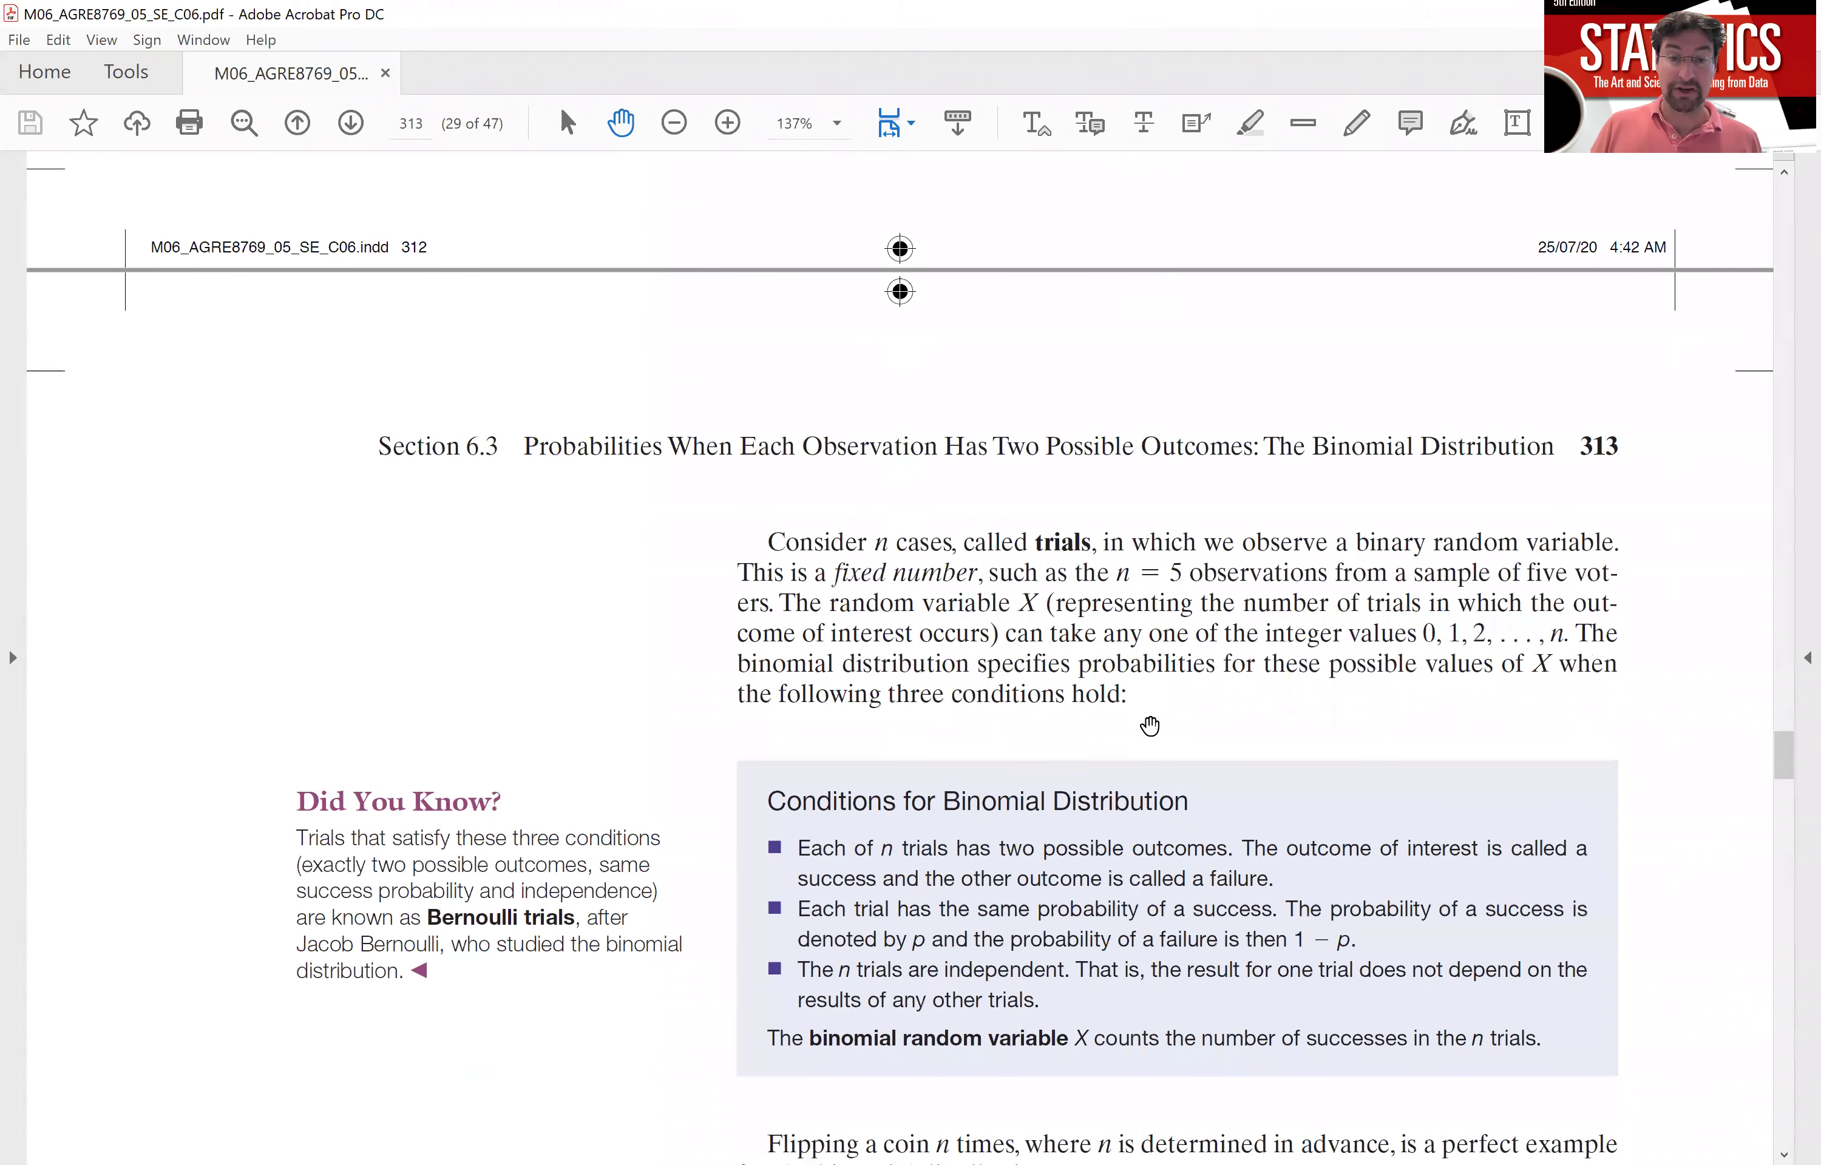
pyautogui.scroll(-5, 1150, 724)
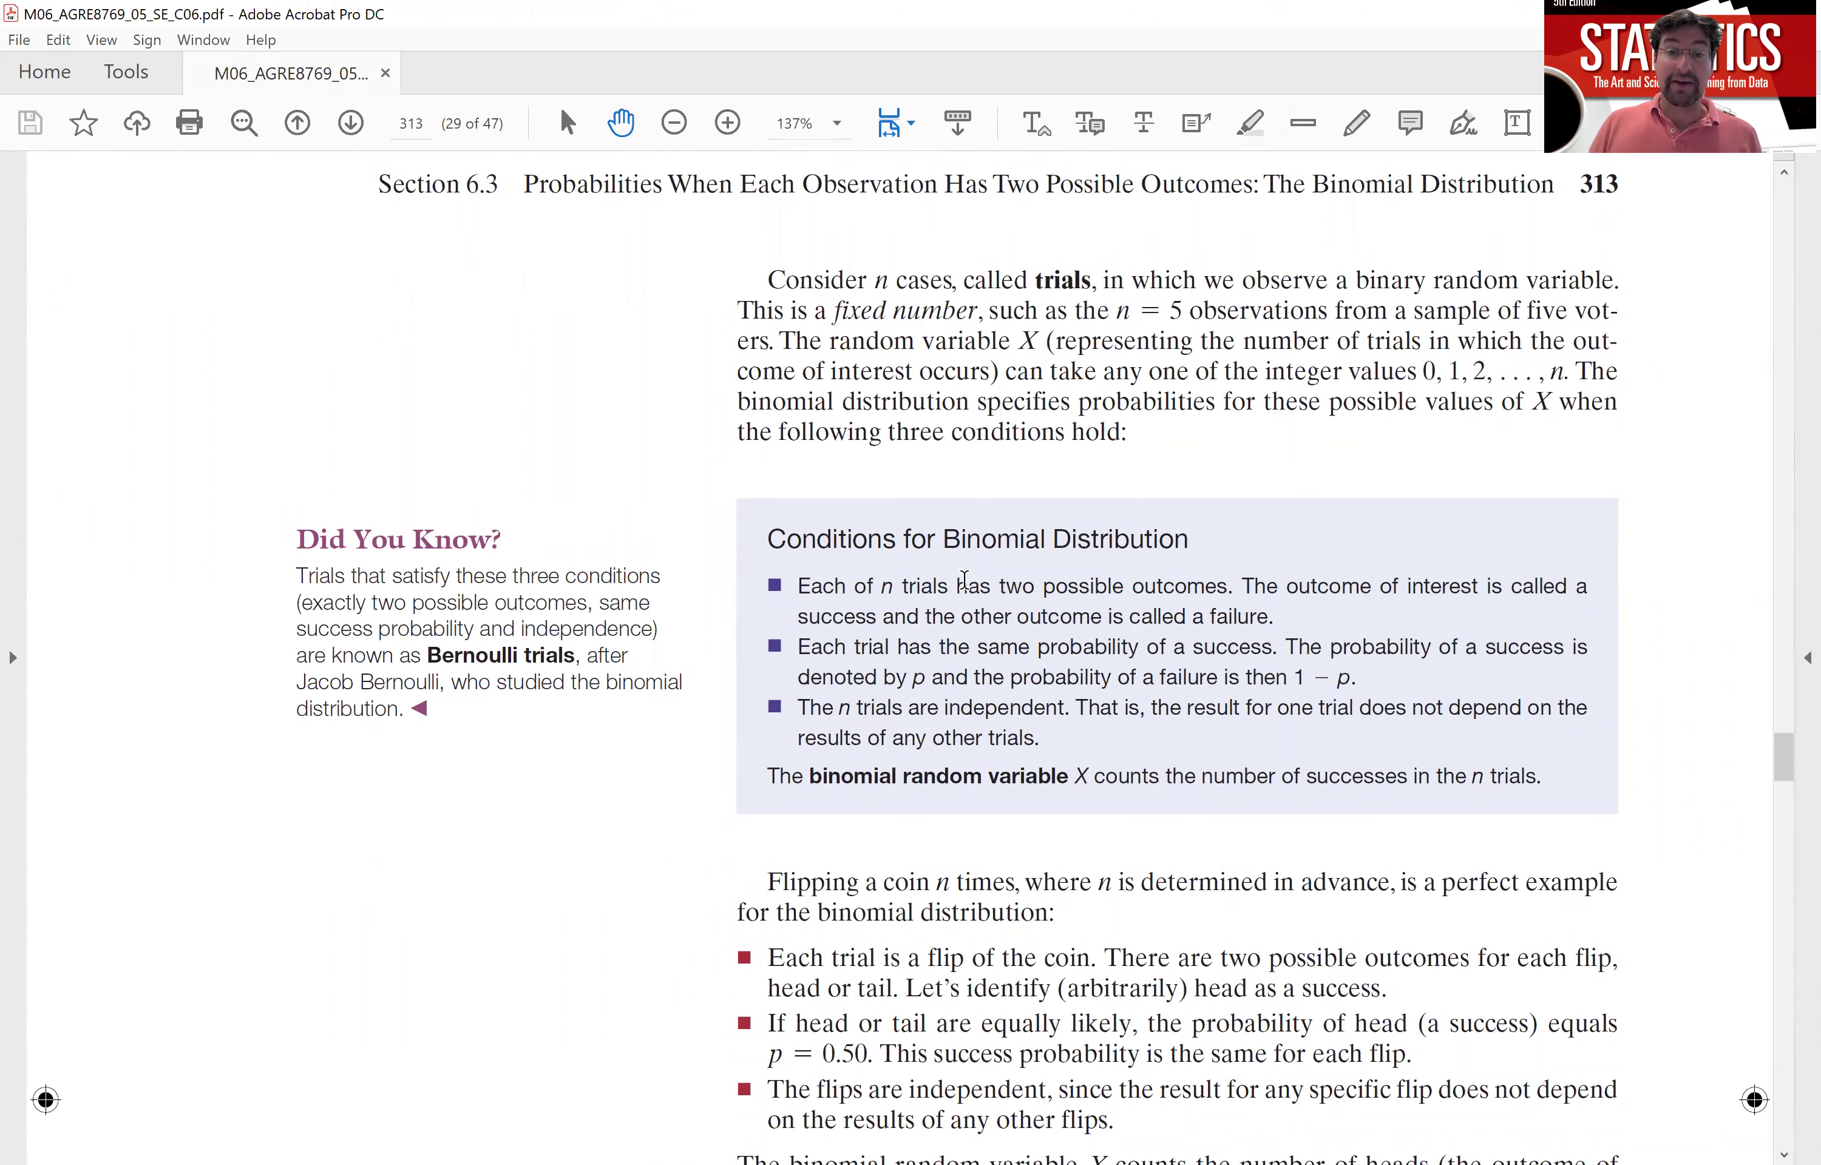
pyautogui.moveTo(907, 588); pyautogui.dragTo(1153, 598)
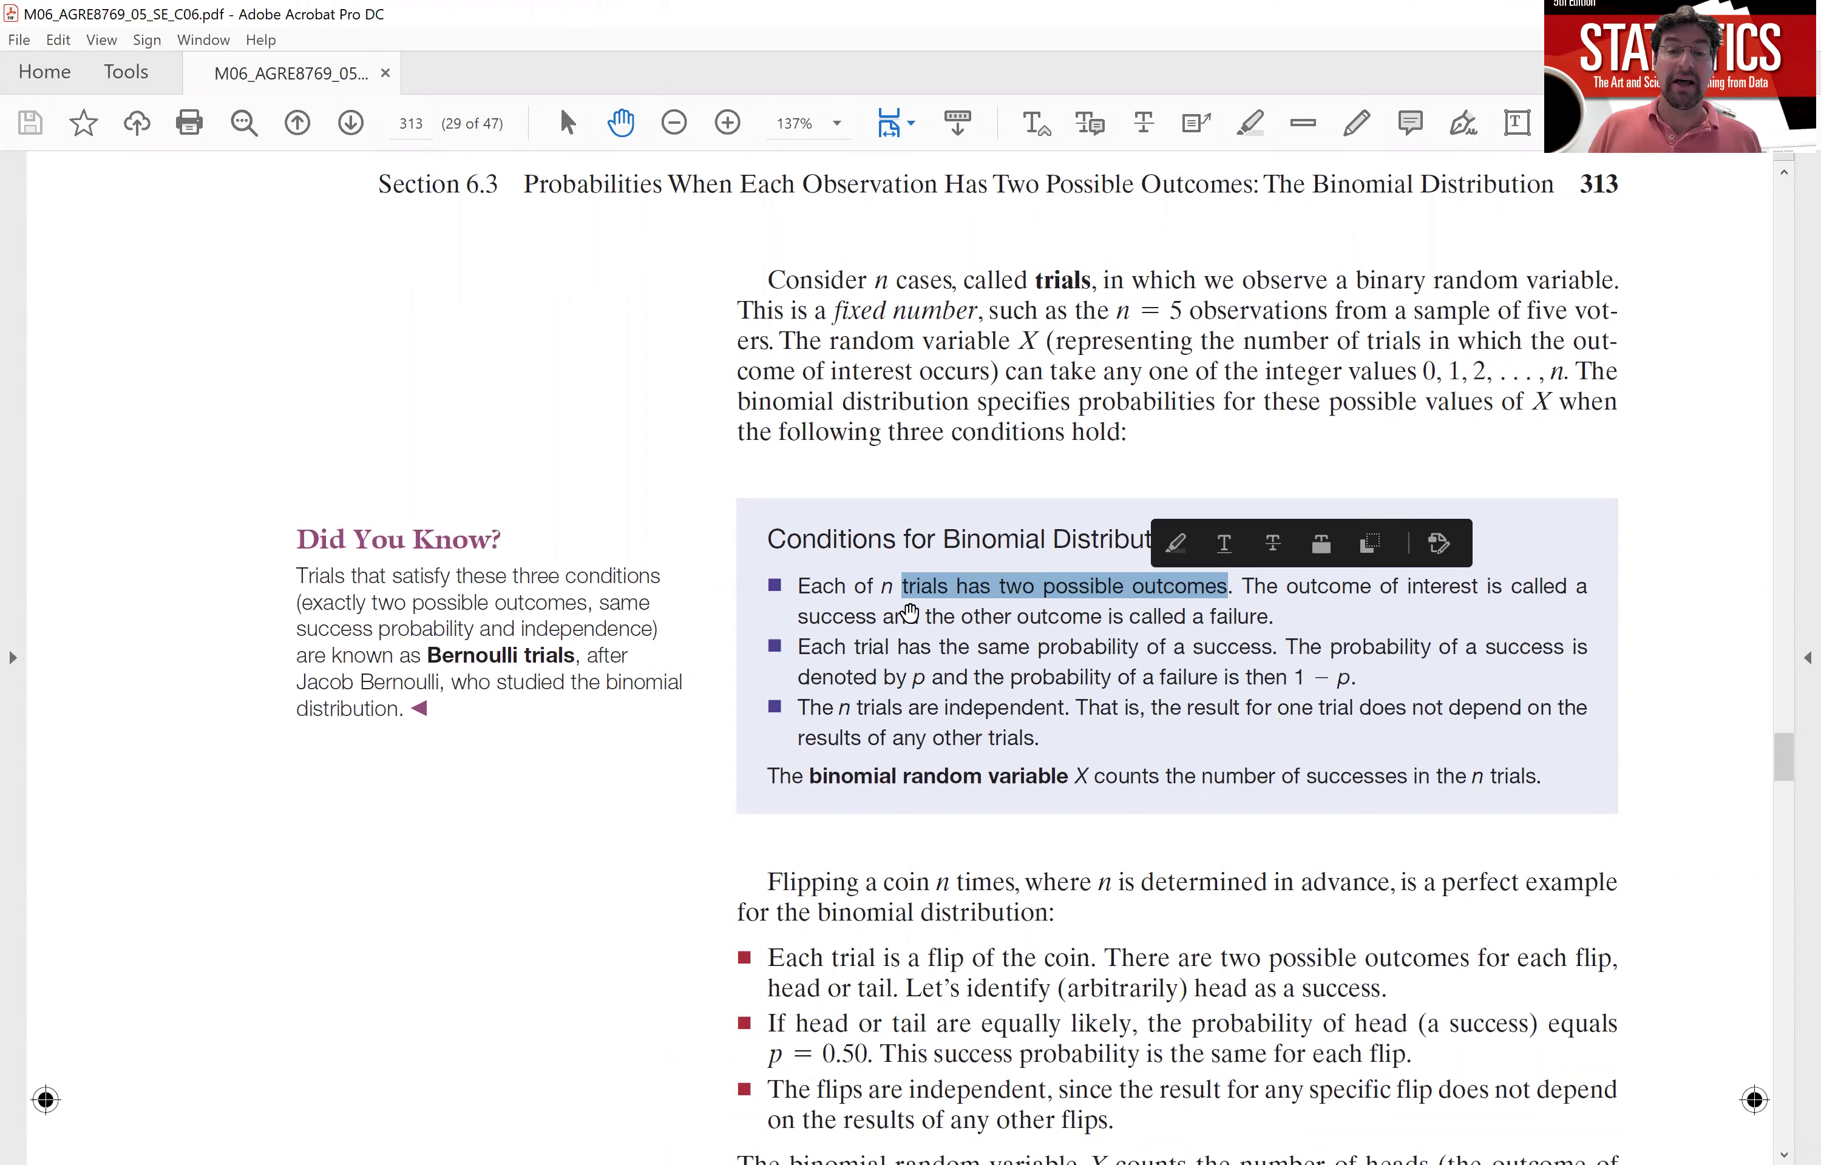
pyautogui.click(908, 614)
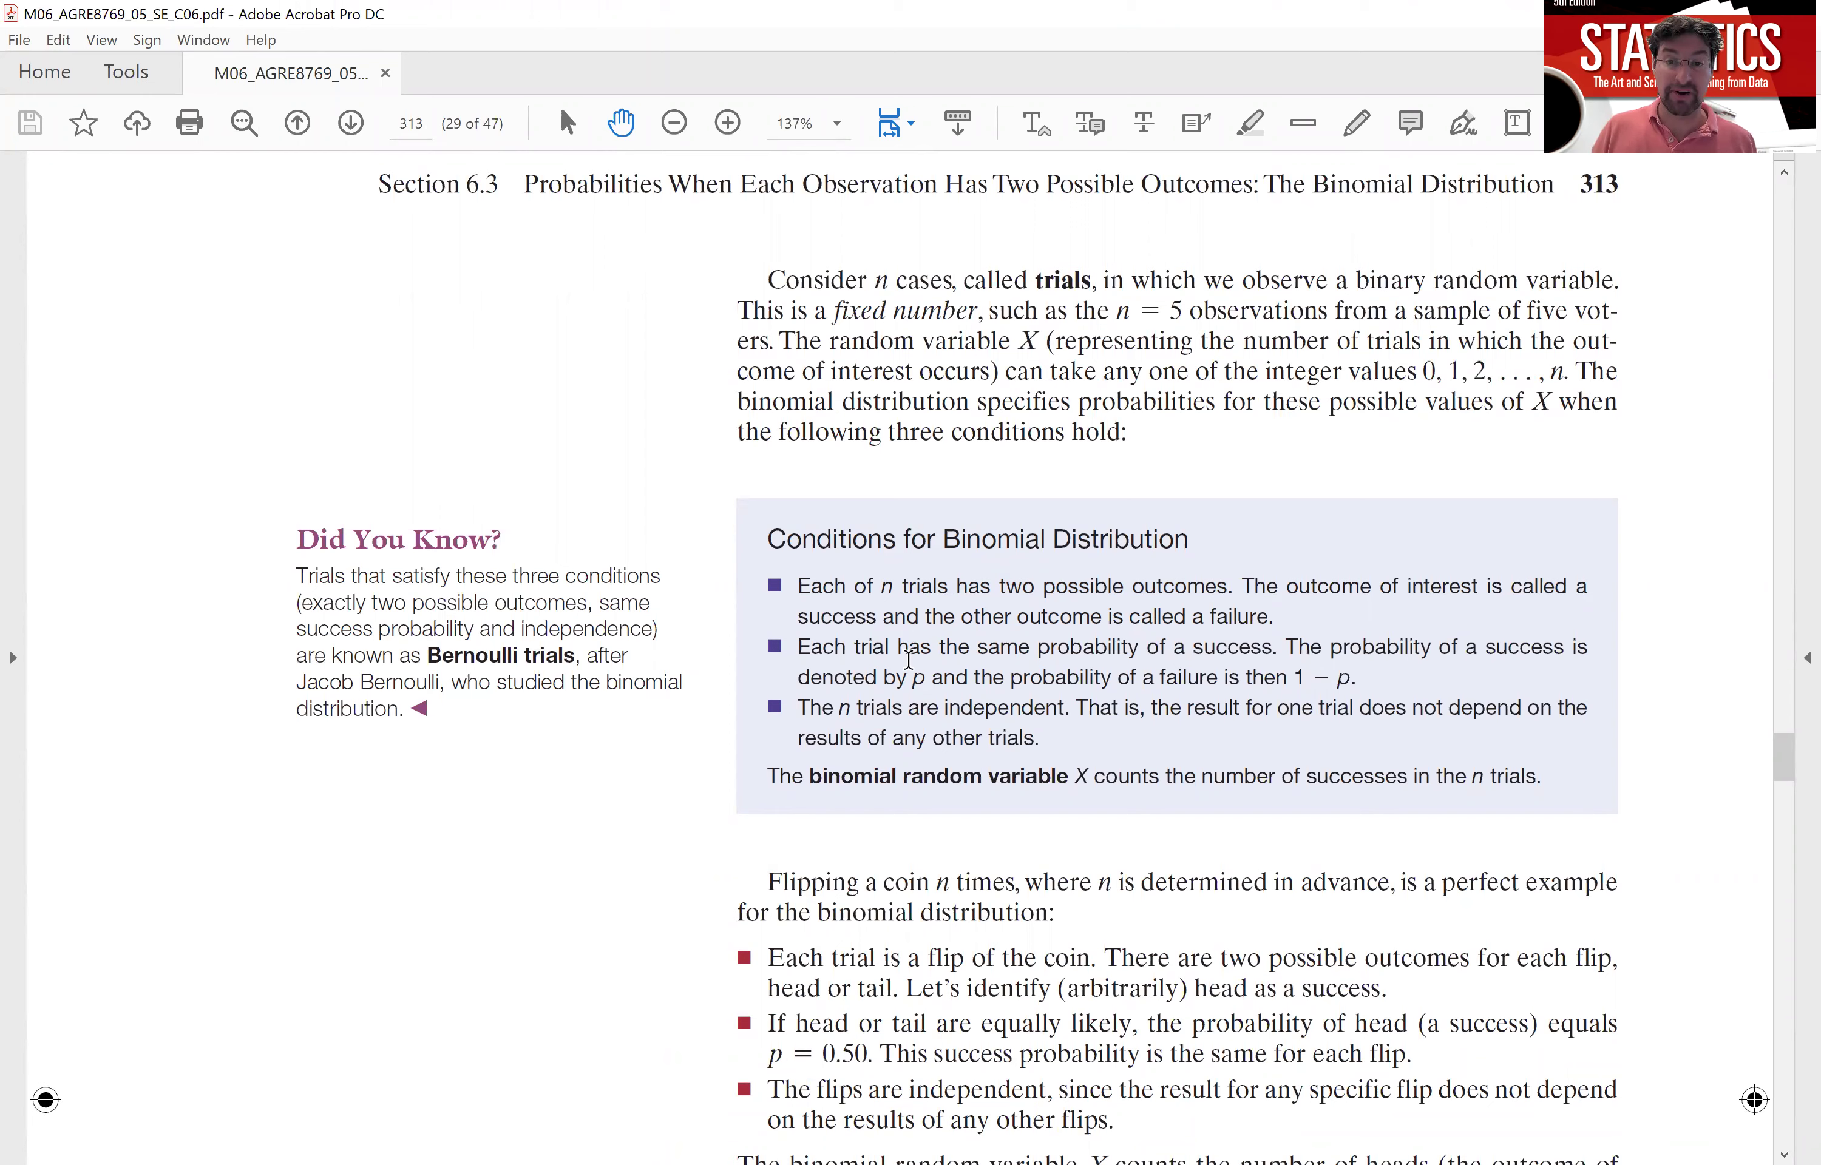
# Step: Highlight 'same probability of a success' and 'independent', then switch to the artofstat.com browser window
pyautogui.moveTo(981, 650)
pyautogui.mouseDown()
pyautogui.moveTo(1269, 650)
pyautogui.moveTo(1216, 651)
pyautogui.mouseUp()
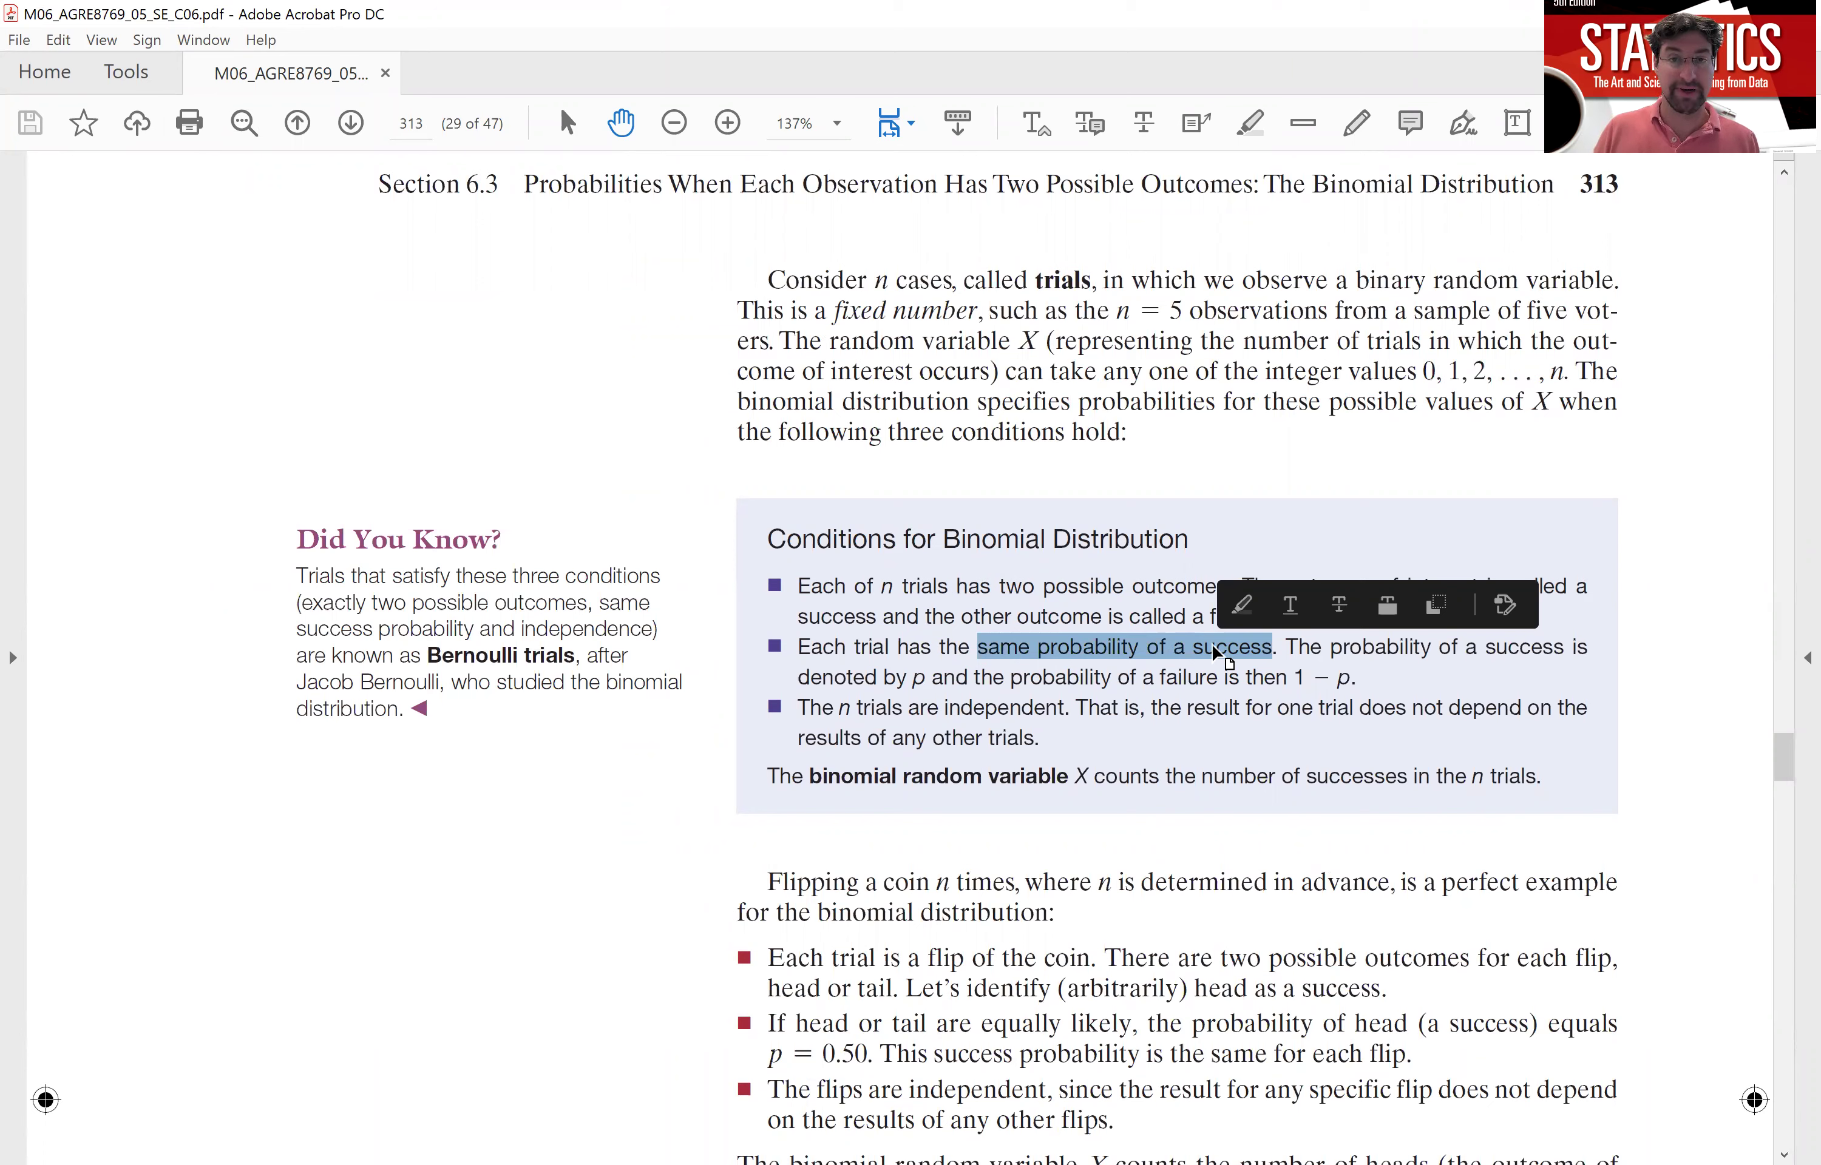
pyautogui.click(1017, 739)
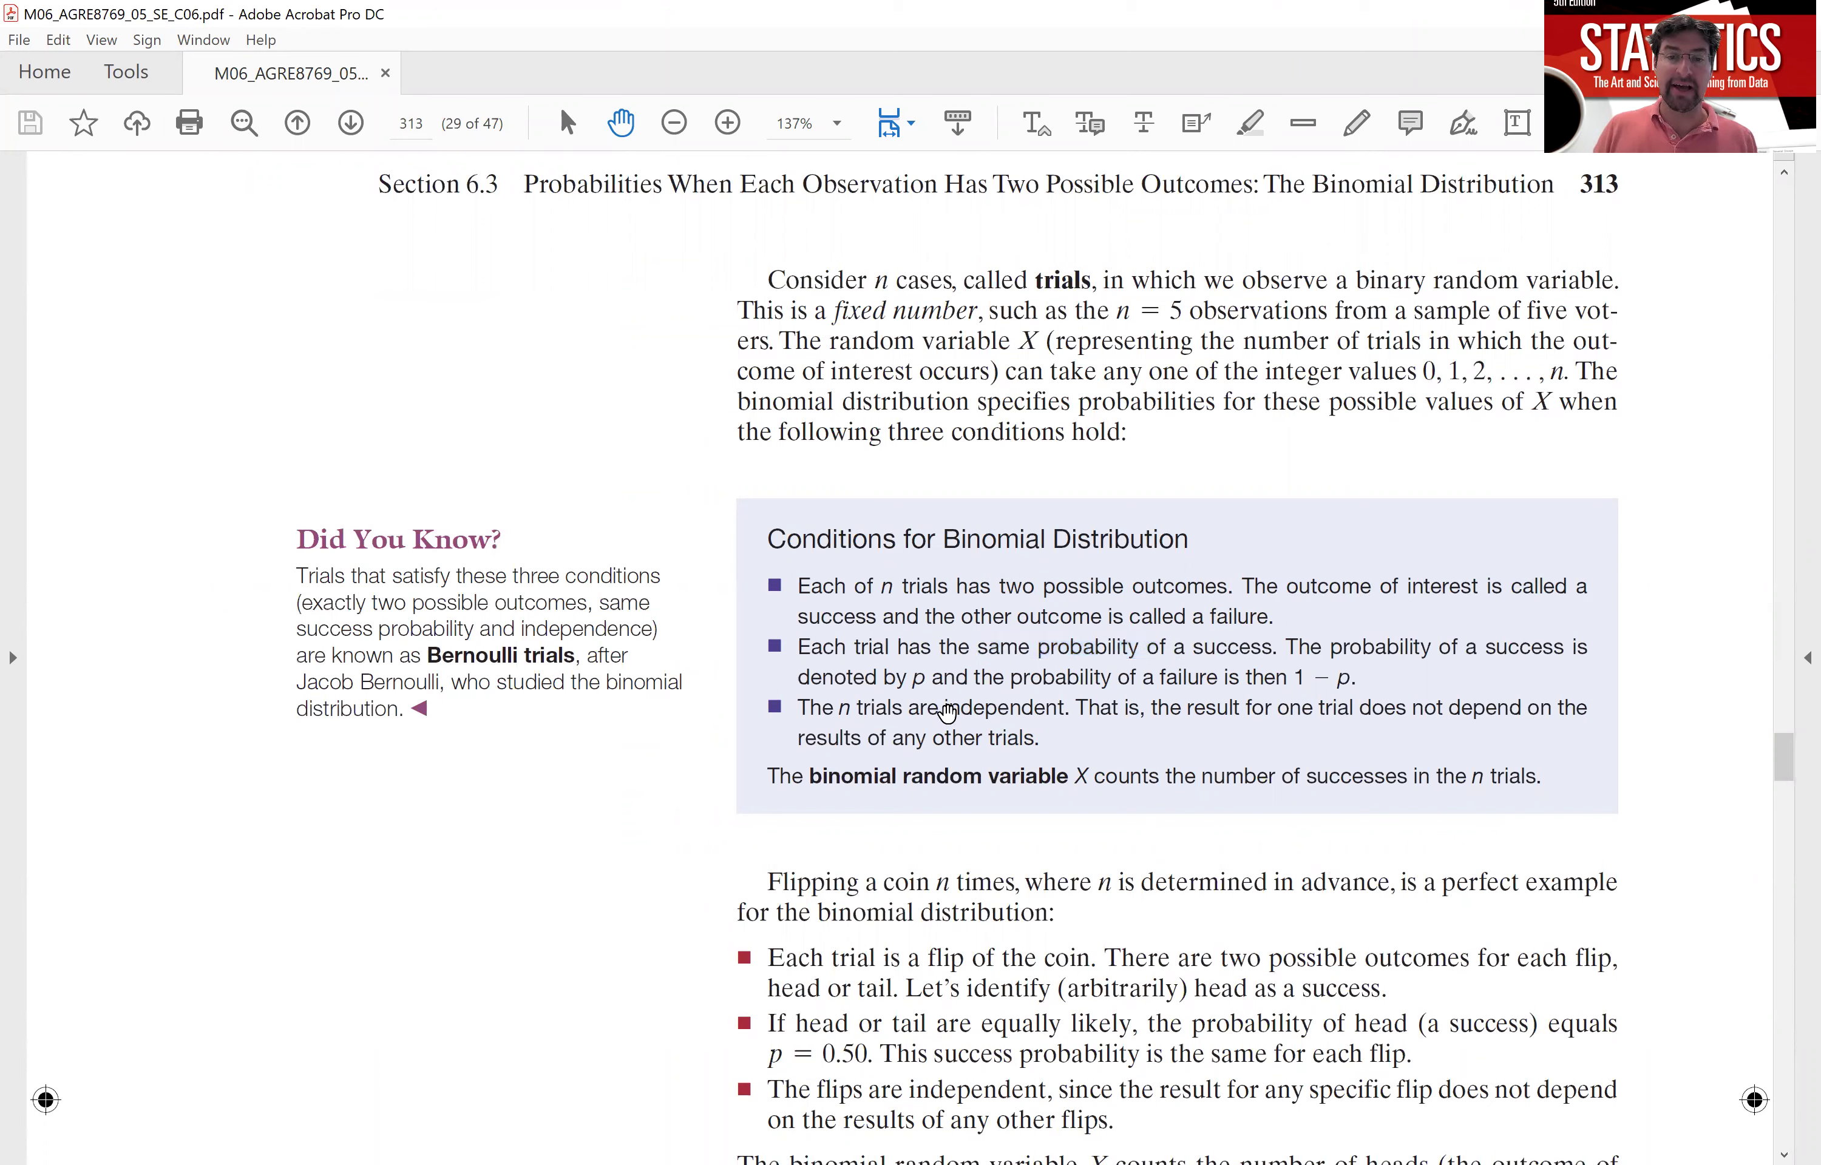
pyautogui.moveTo(947, 707); pyautogui.dragTo(1060, 724)
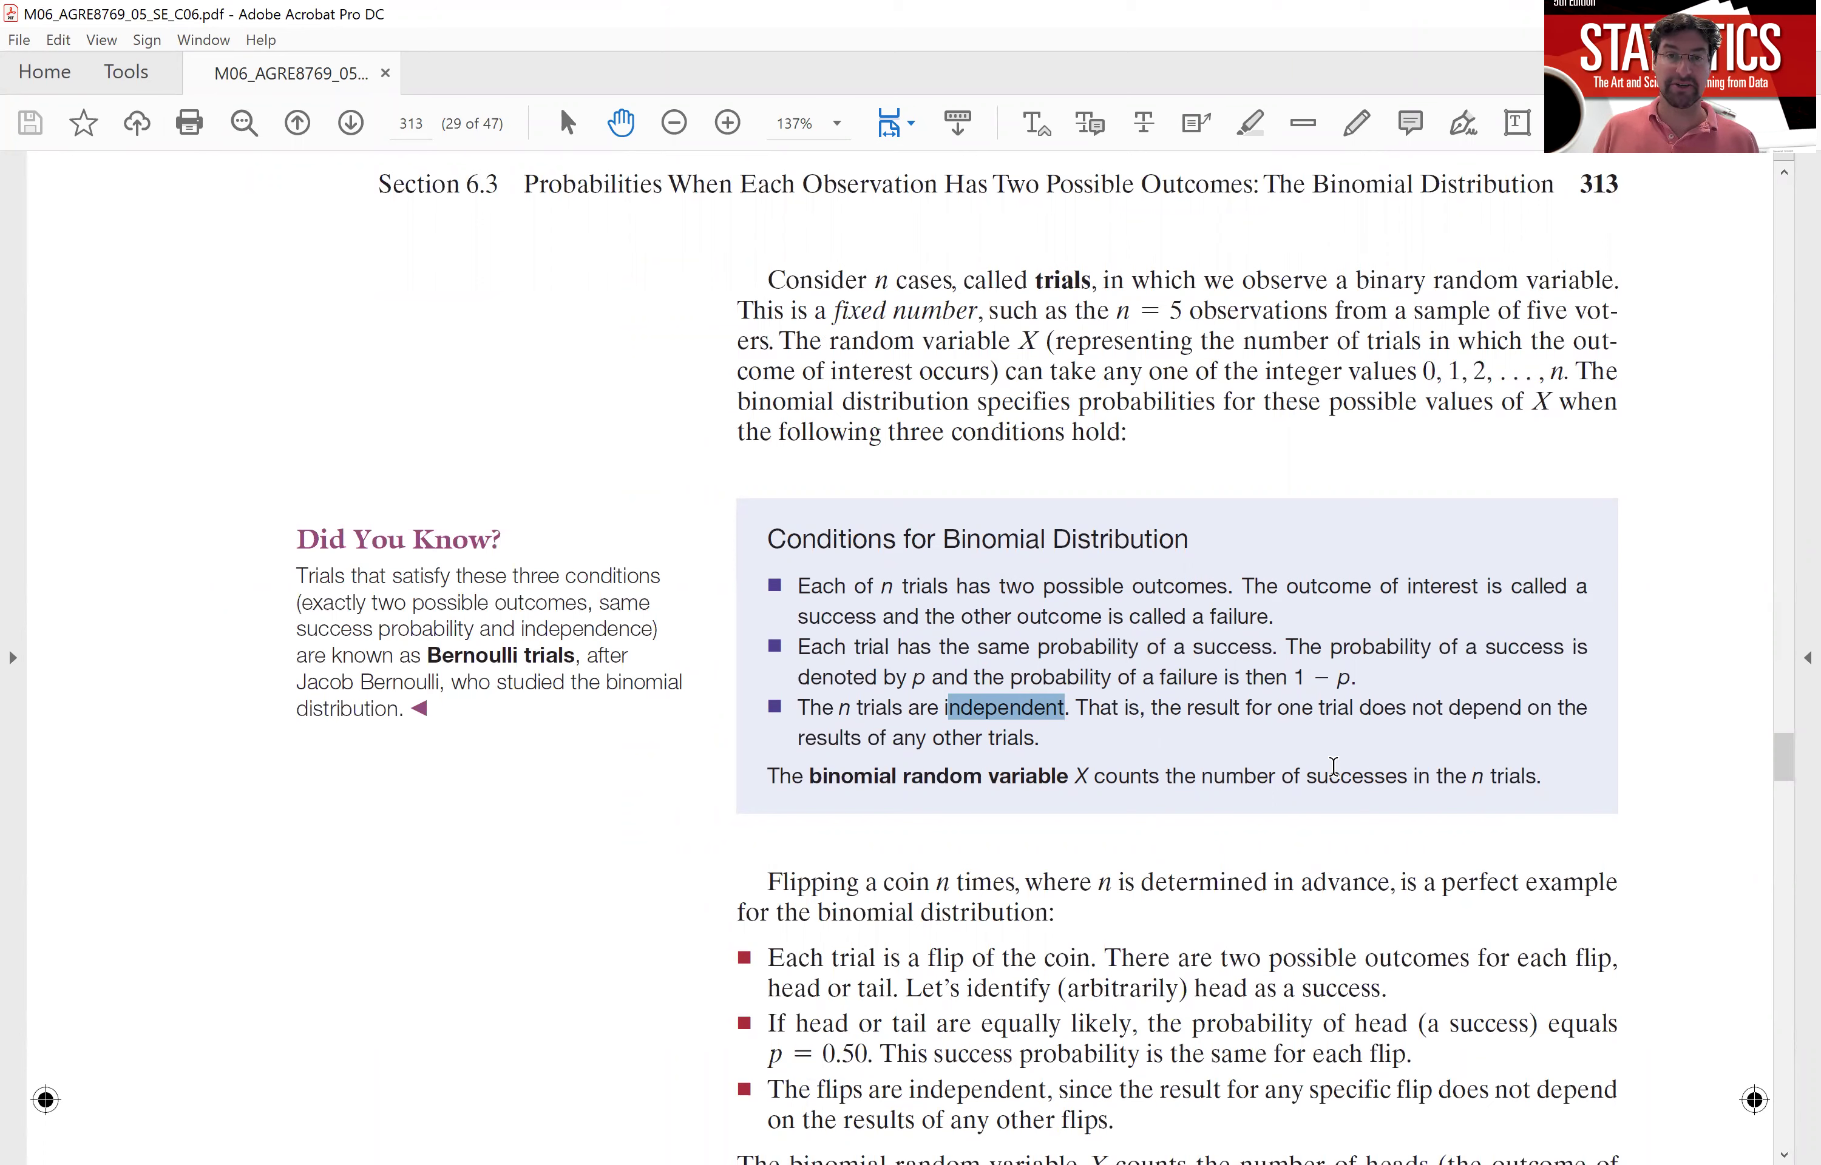
pyautogui.click(821, 598)
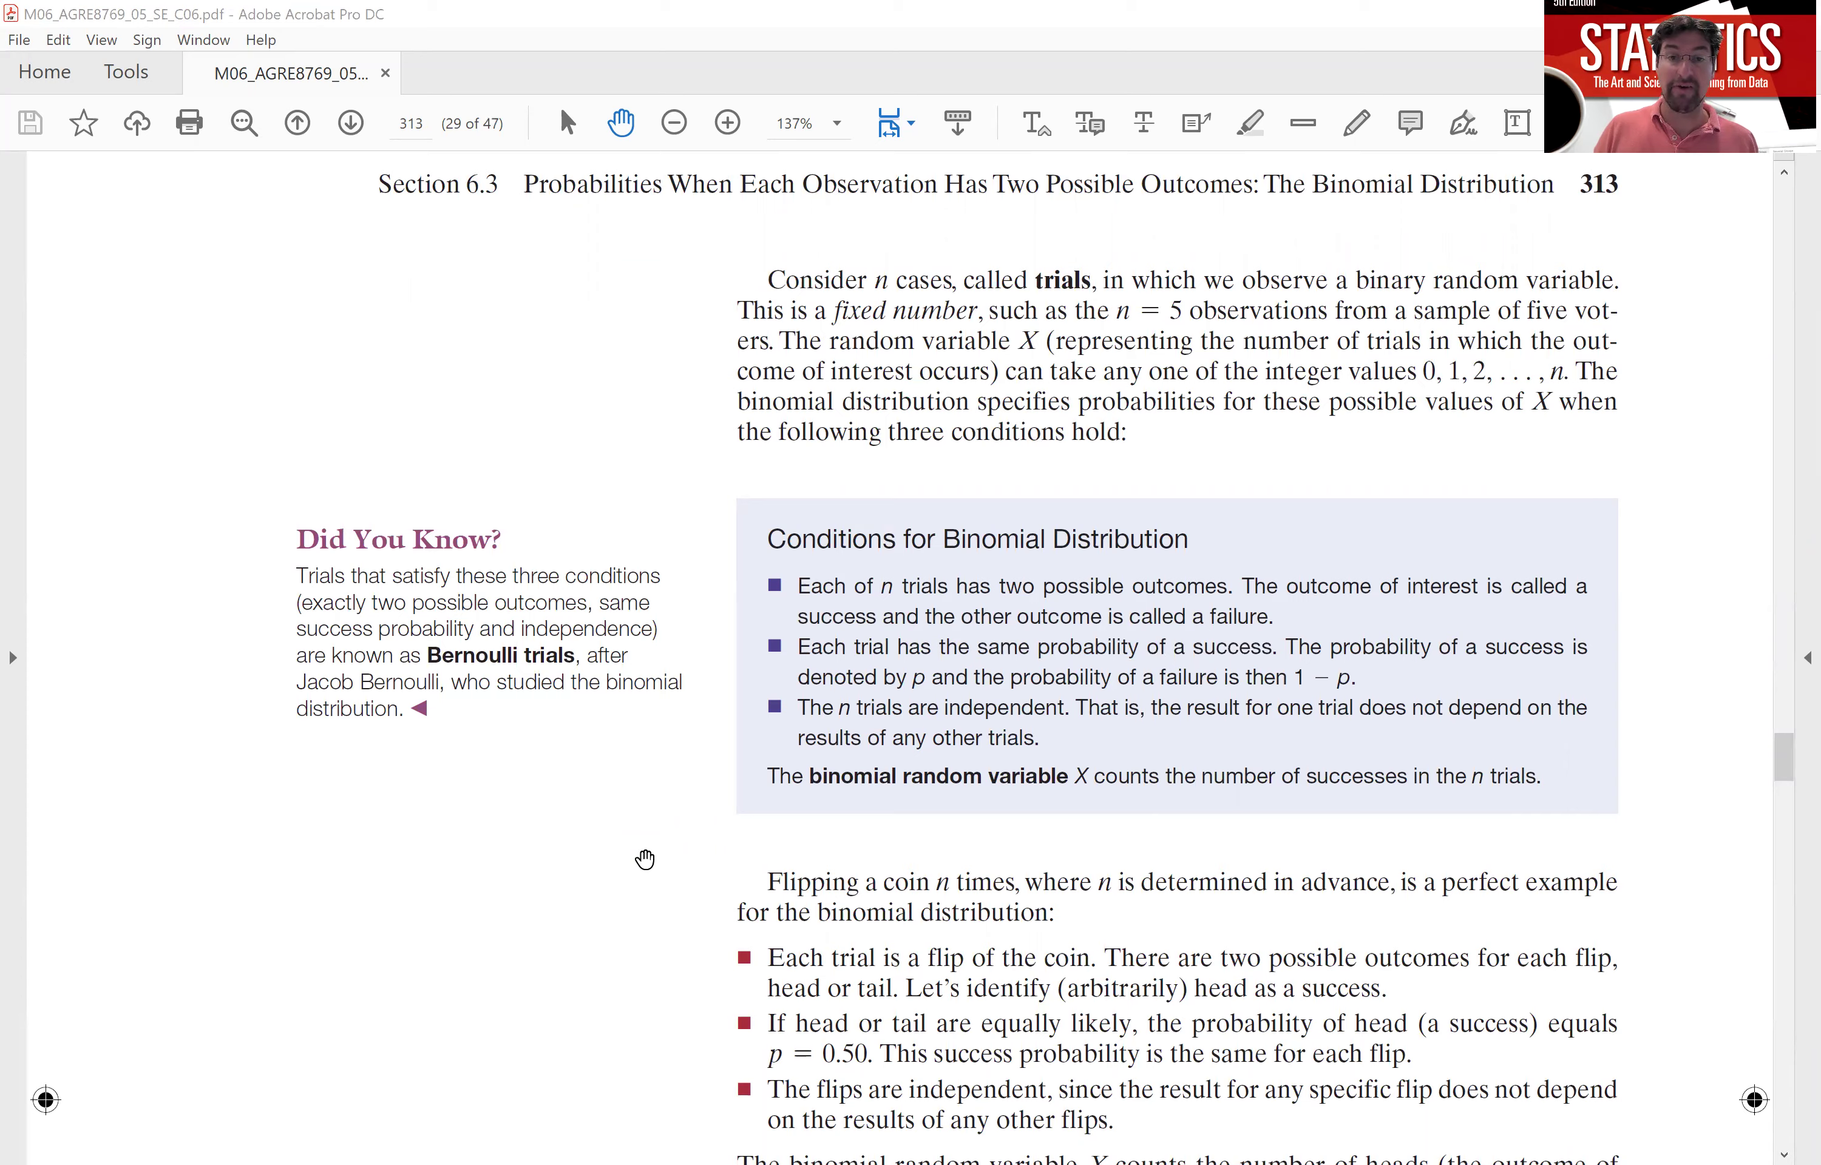
pyautogui.hotkey('alt', 'Tab')
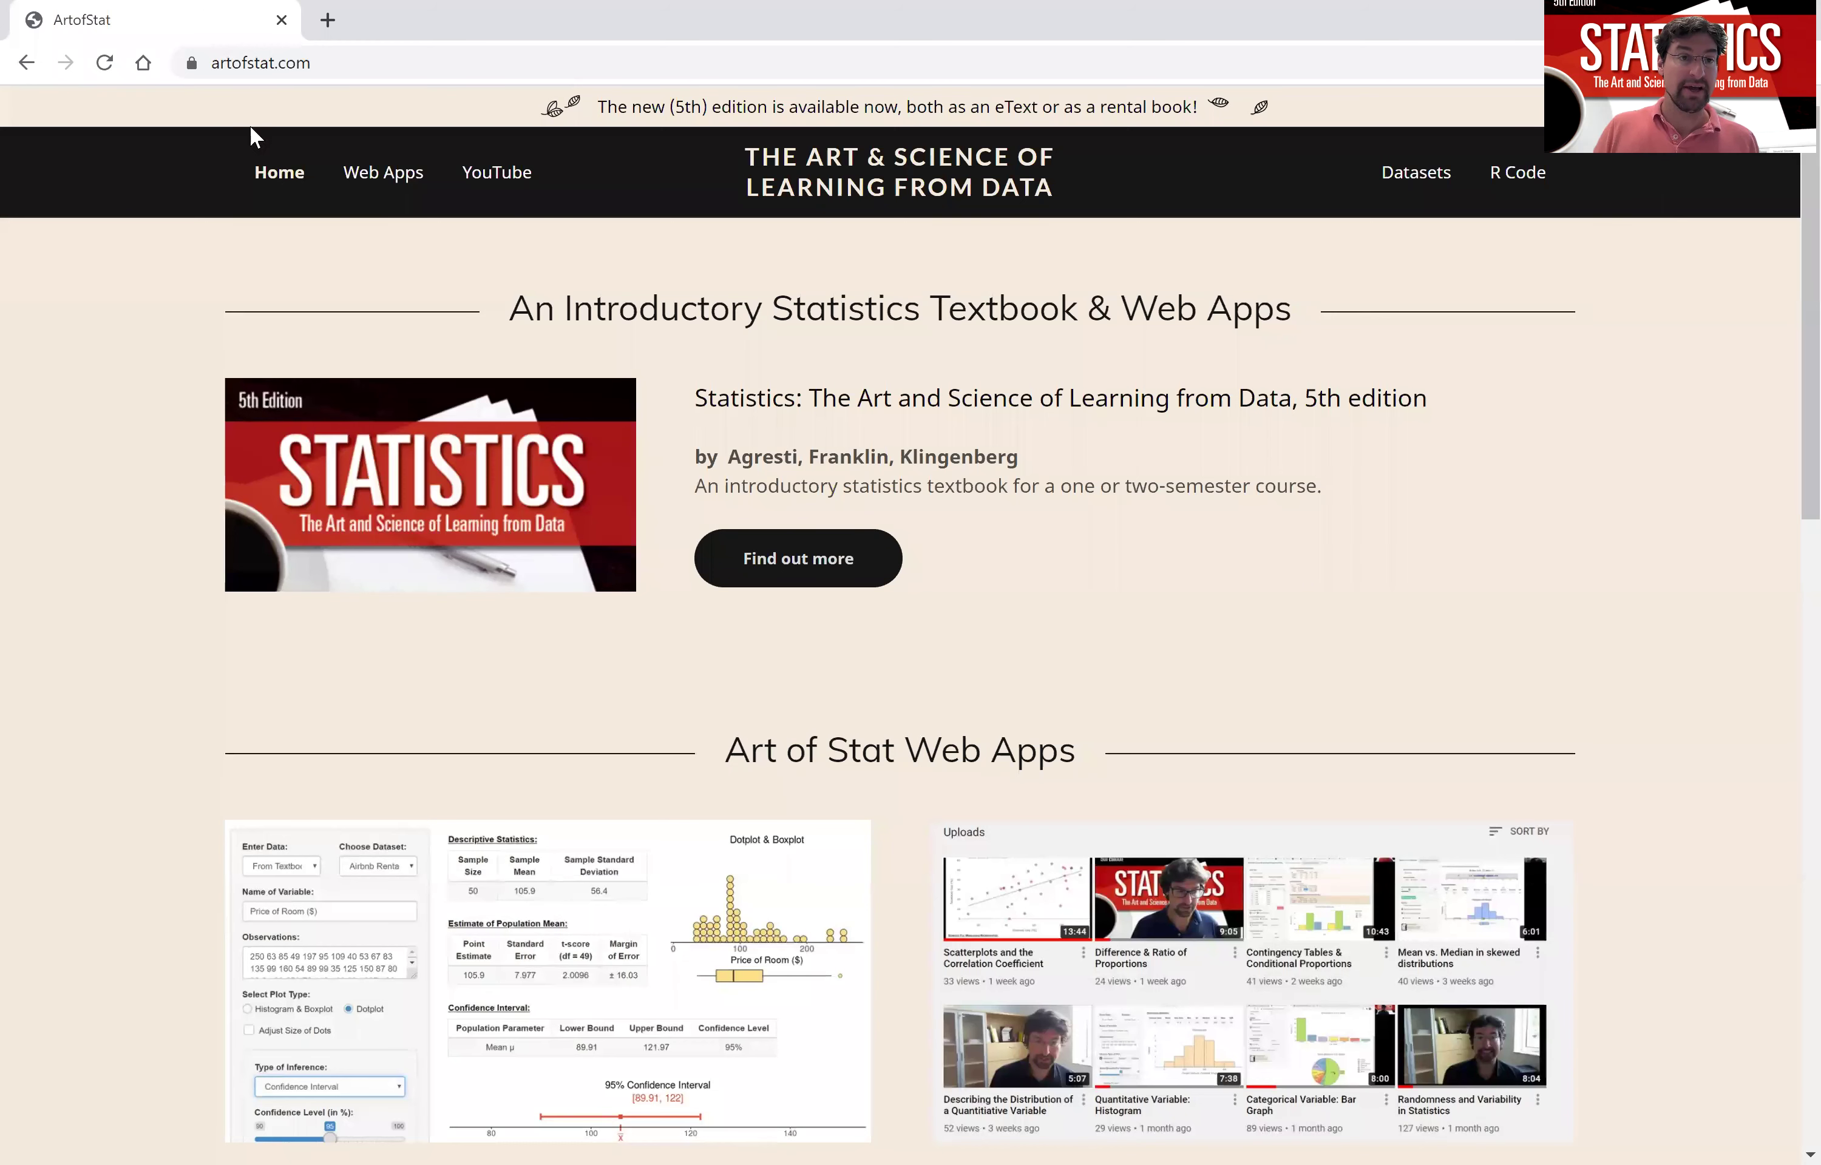
# Step: From artofstat.com's Web Apps page, open the Binomial Distribution app under Distributions (n = 6, p = 0.5)
pyautogui.click(384, 56)
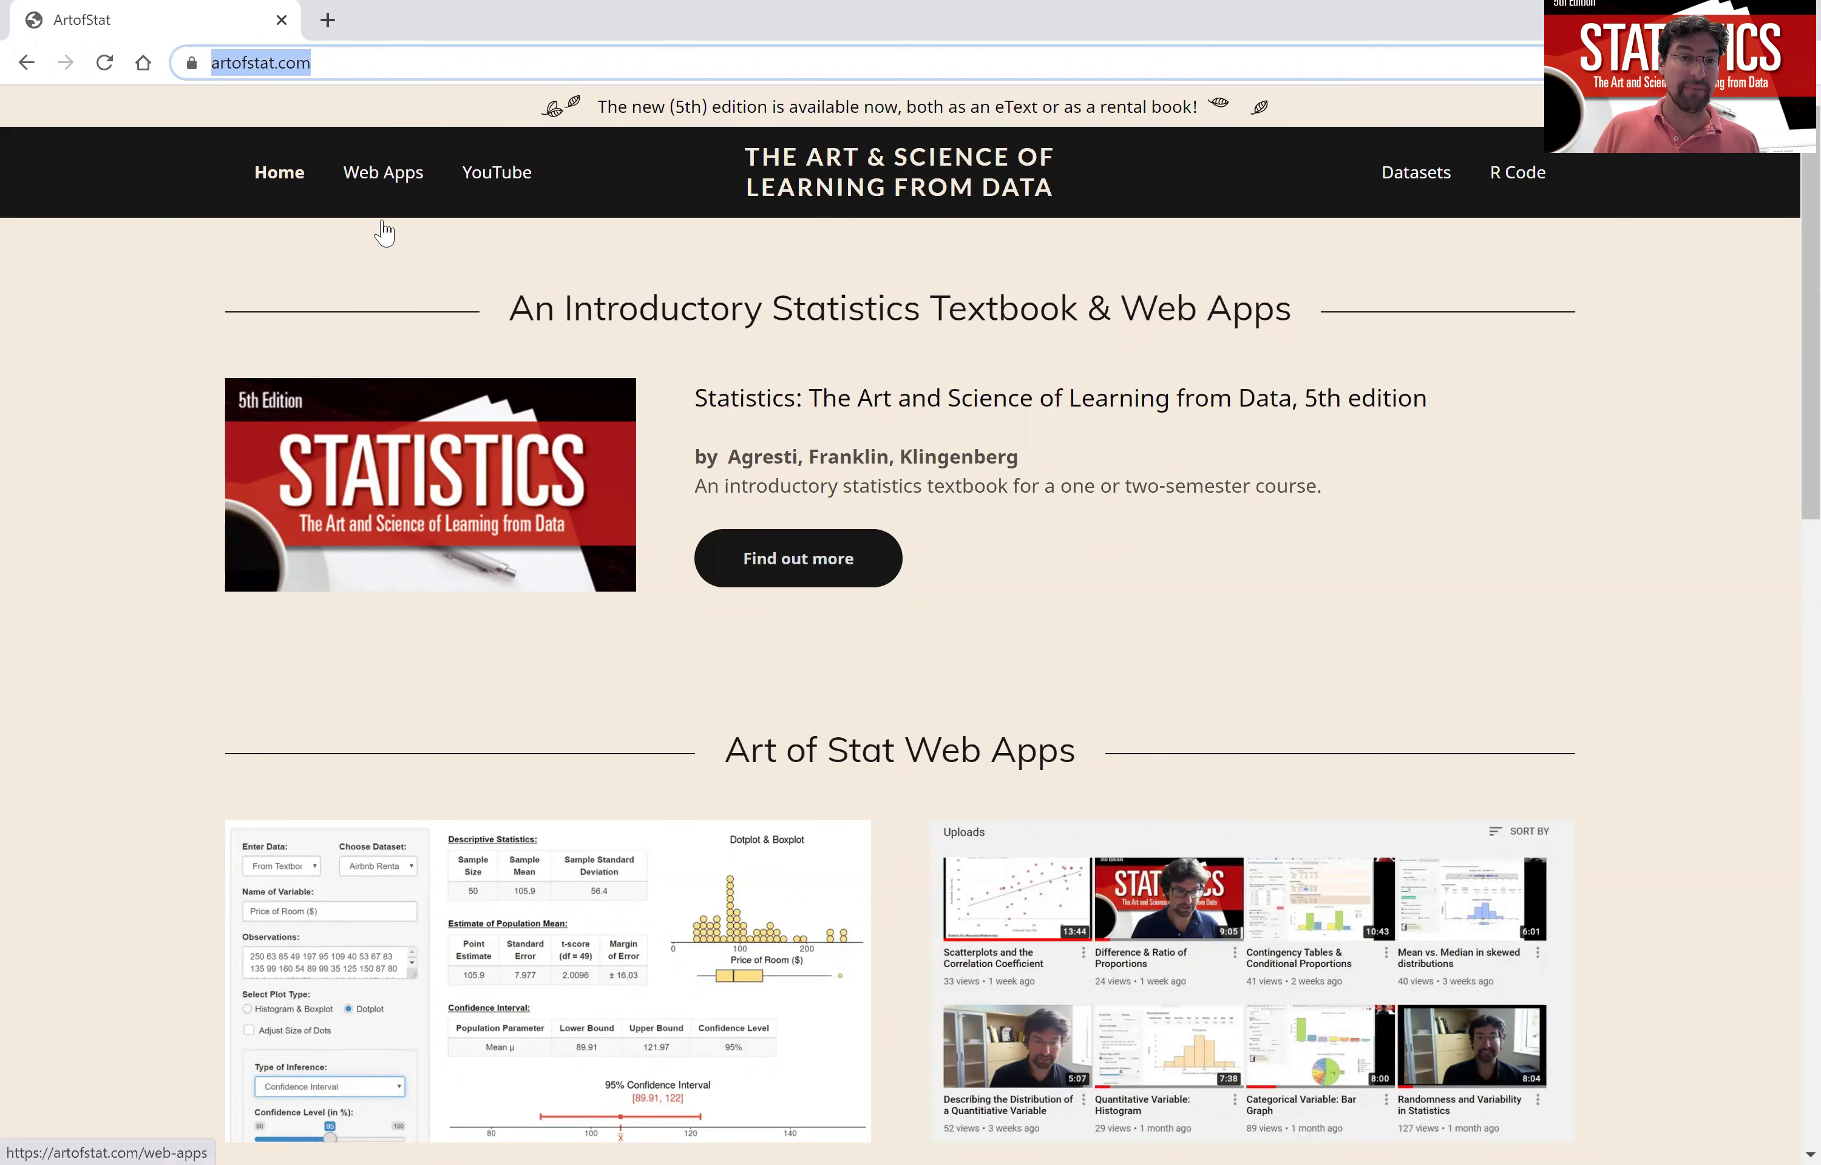
pyautogui.click(381, 173)
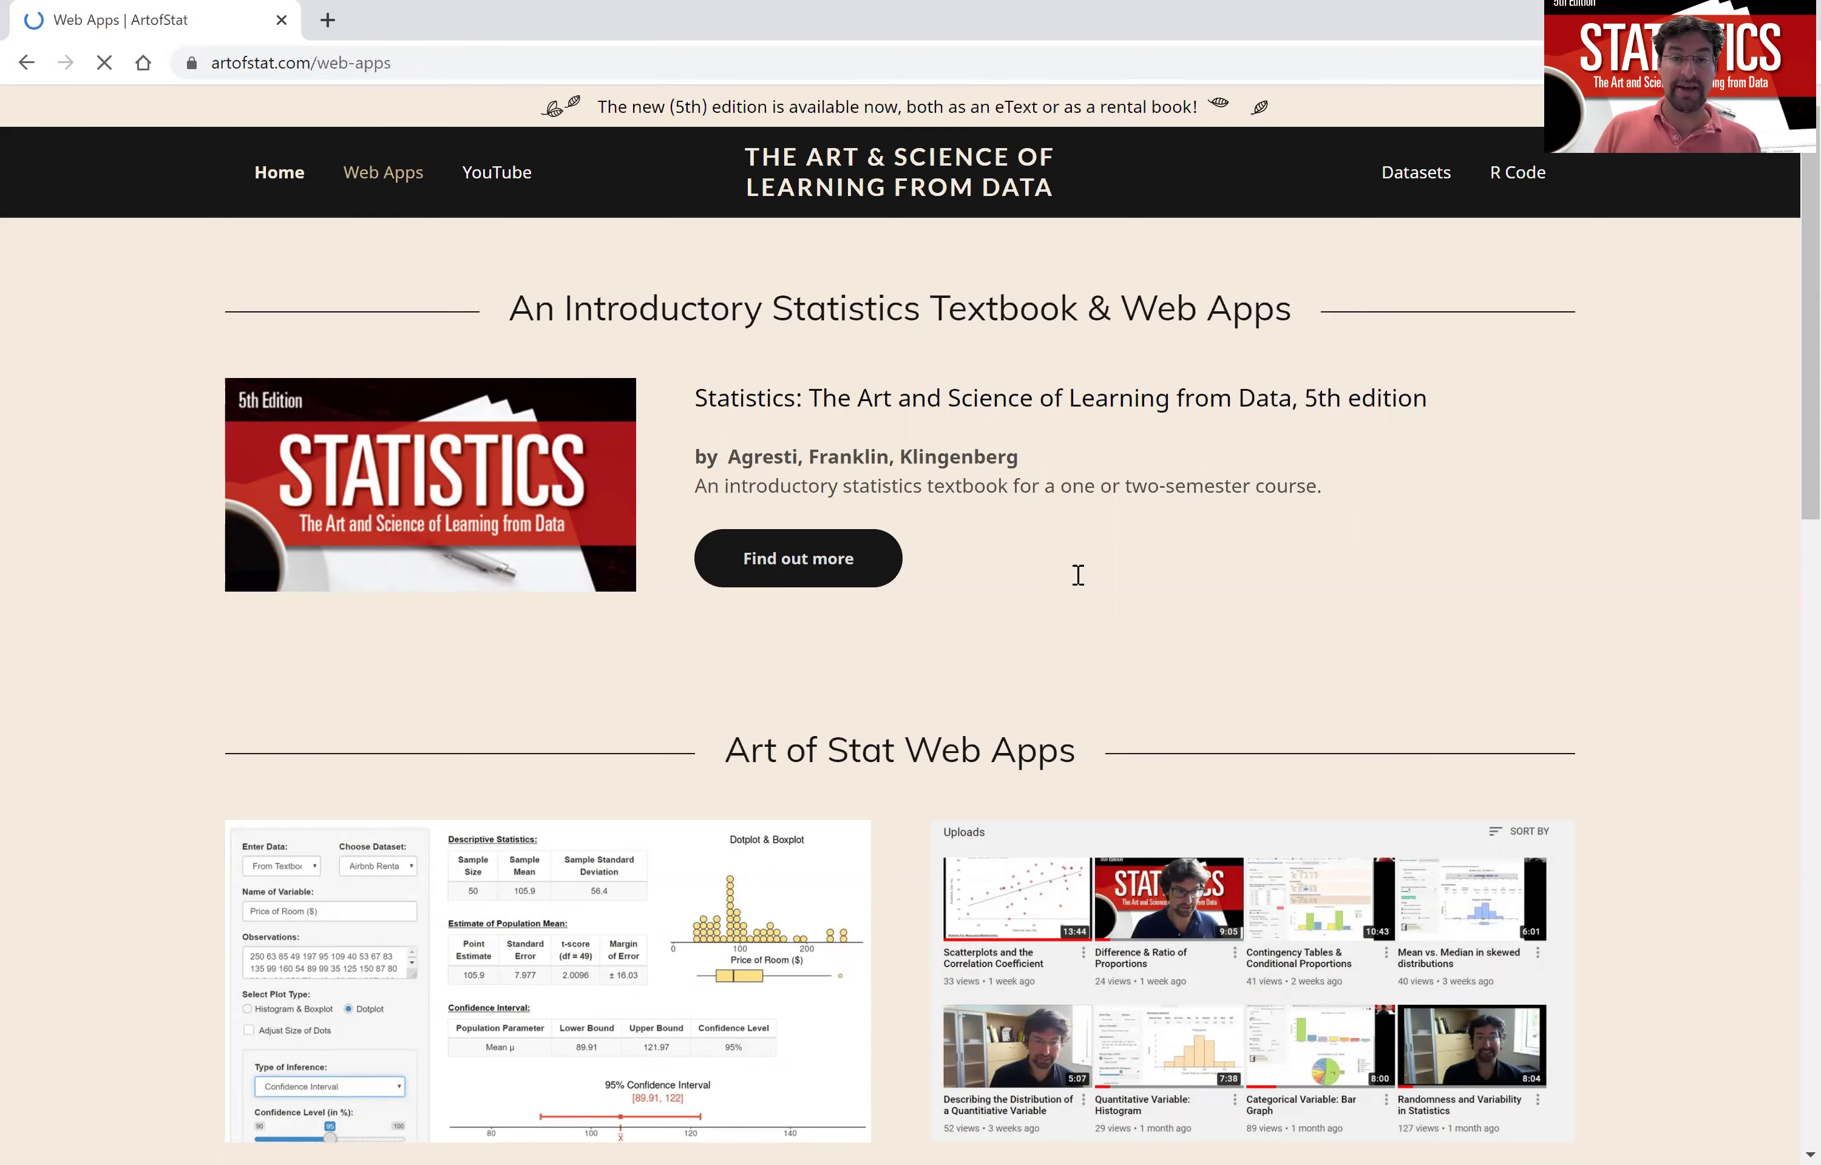
pyautogui.scroll(-3, 1124, 572)
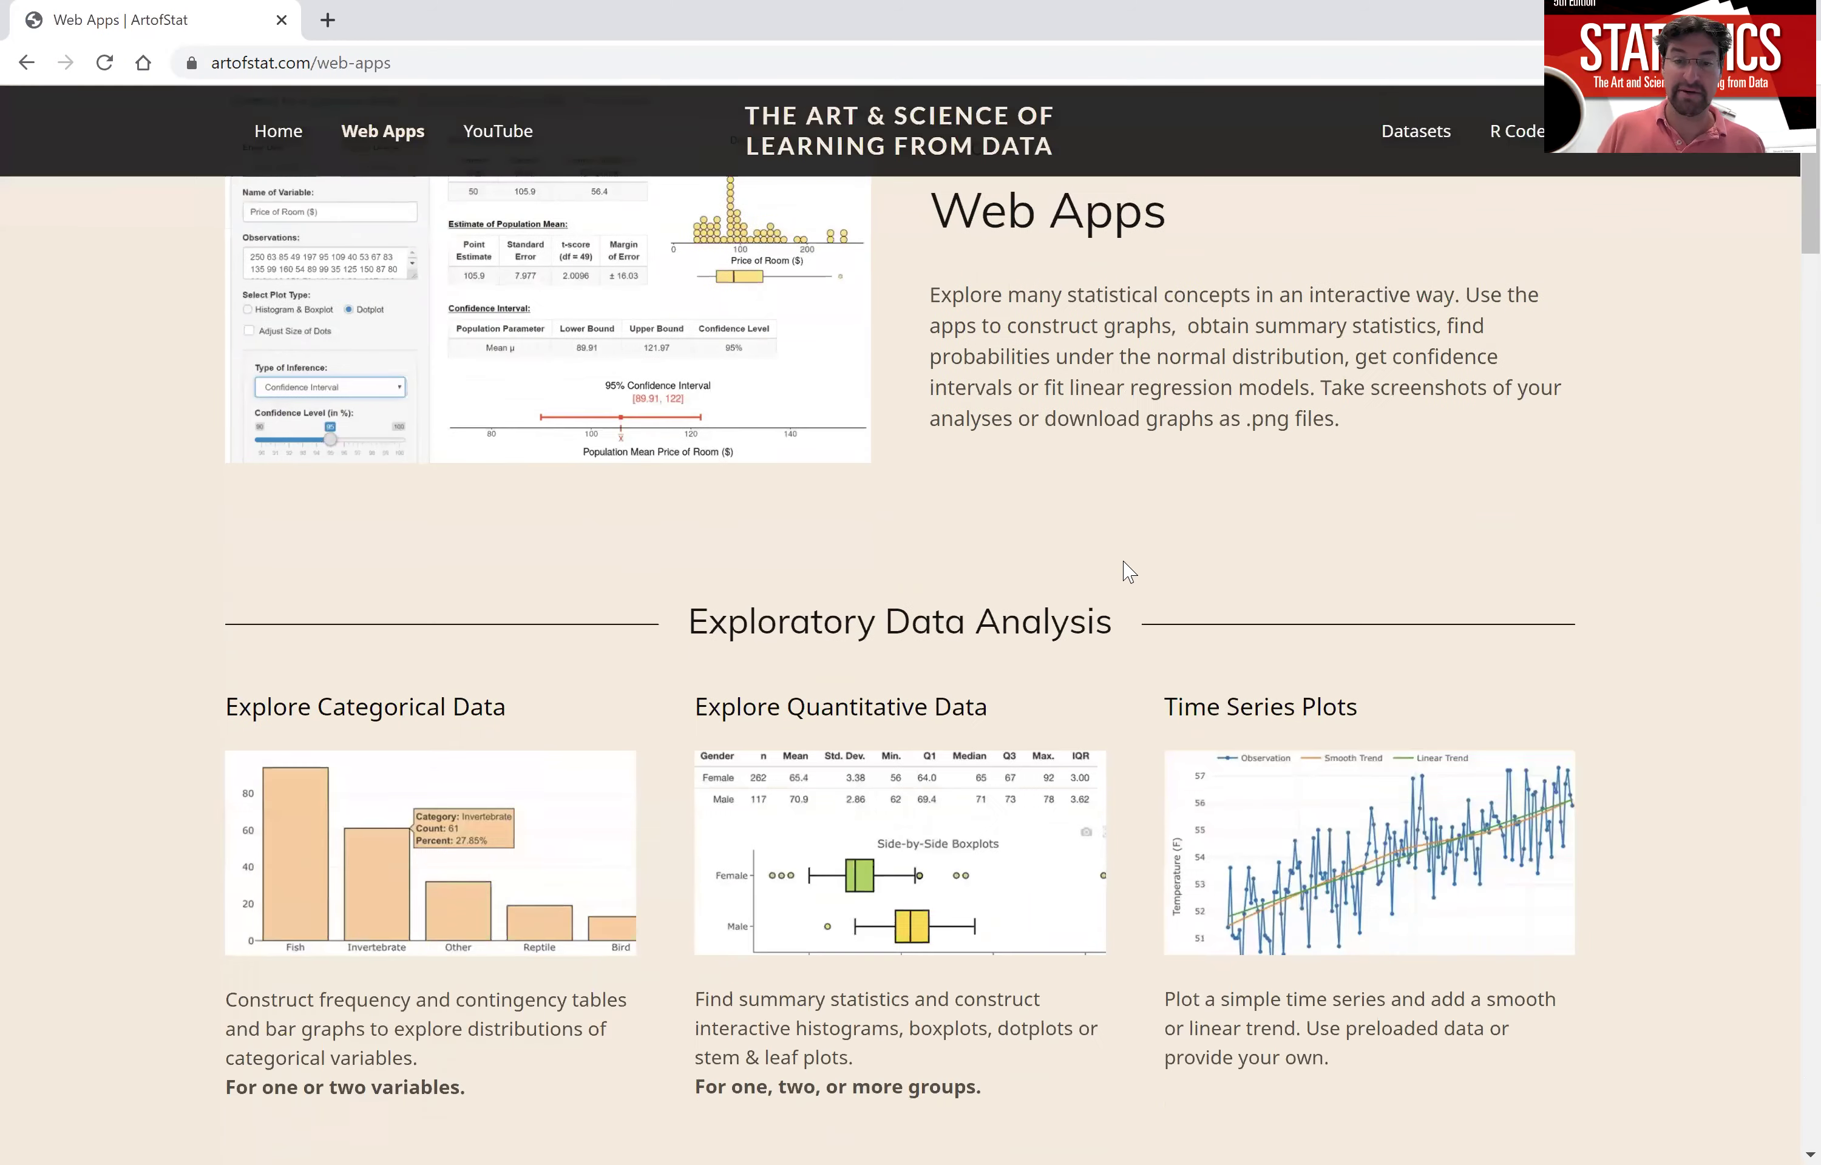
pyautogui.scroll(-20, 1128, 571)
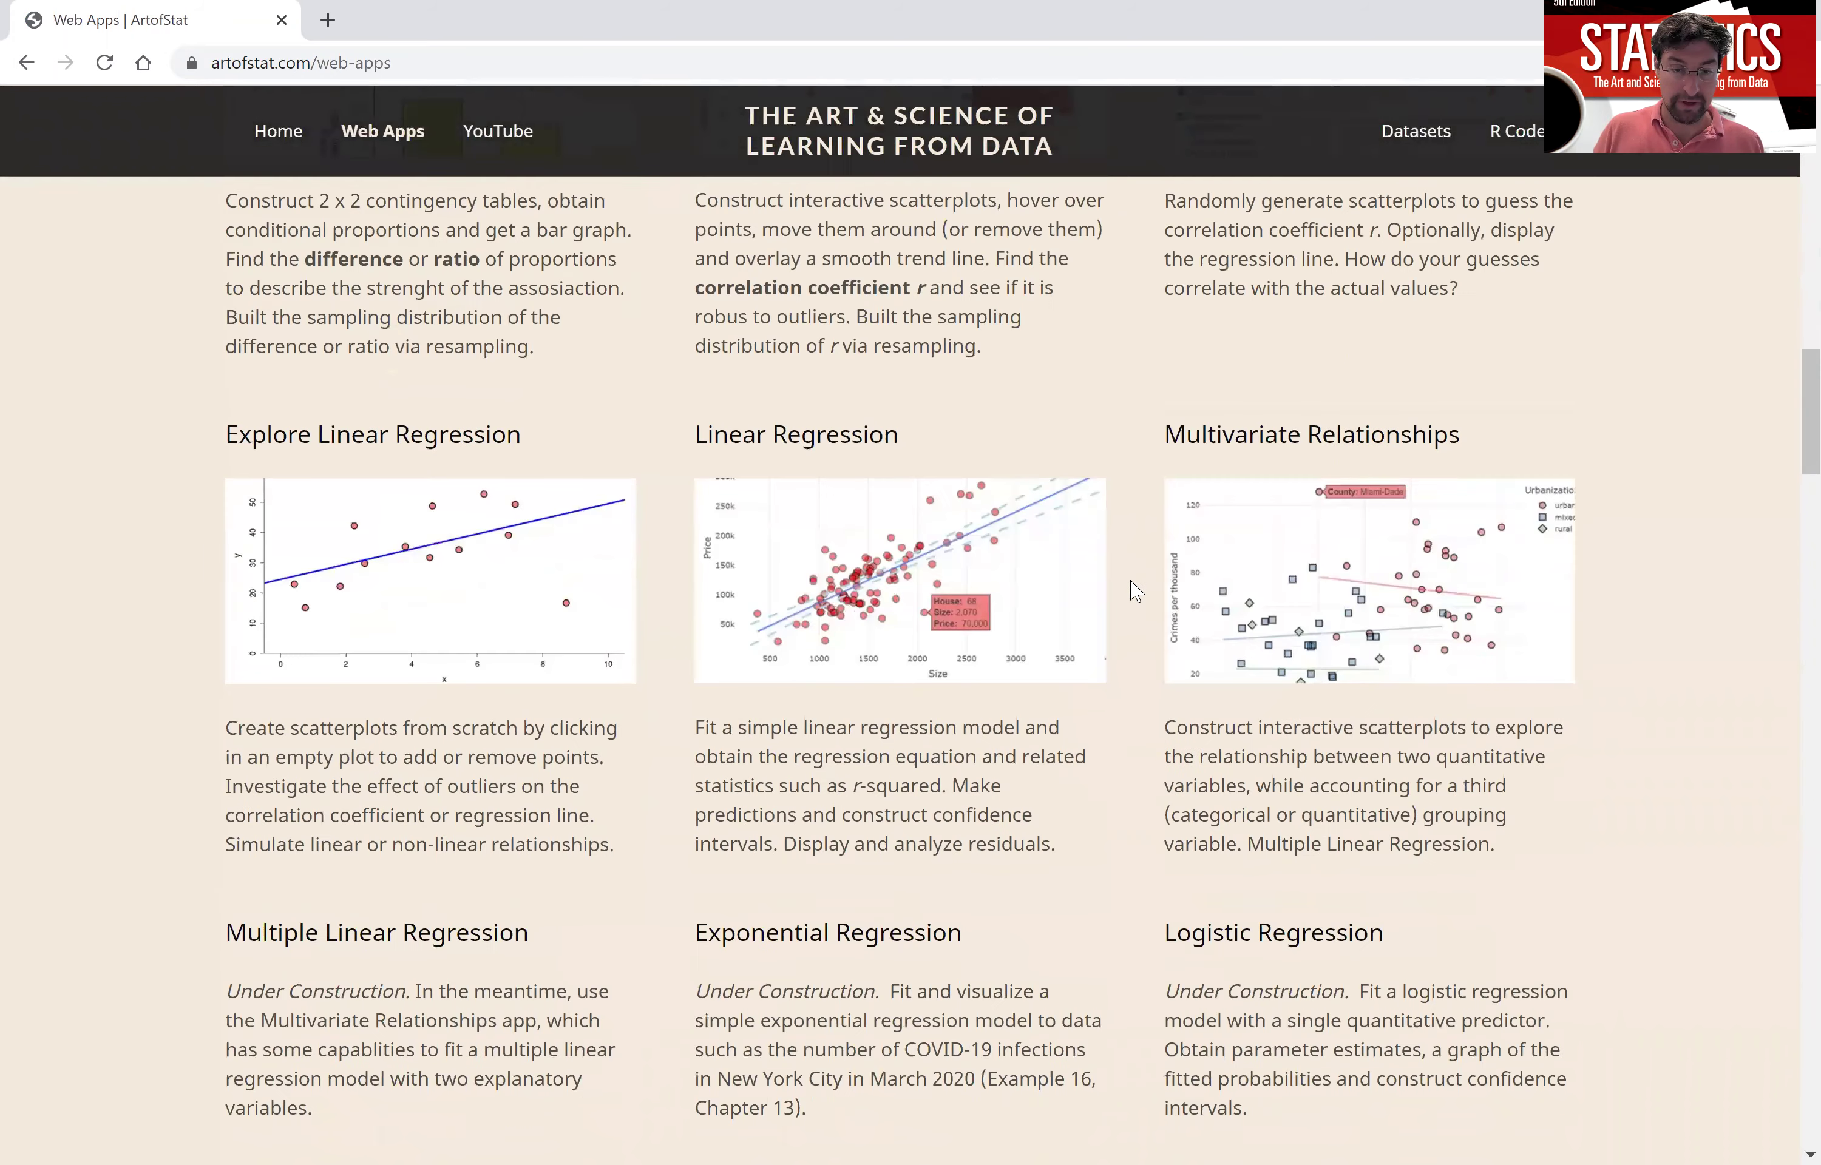
pyautogui.scroll(-10, 1135, 590)
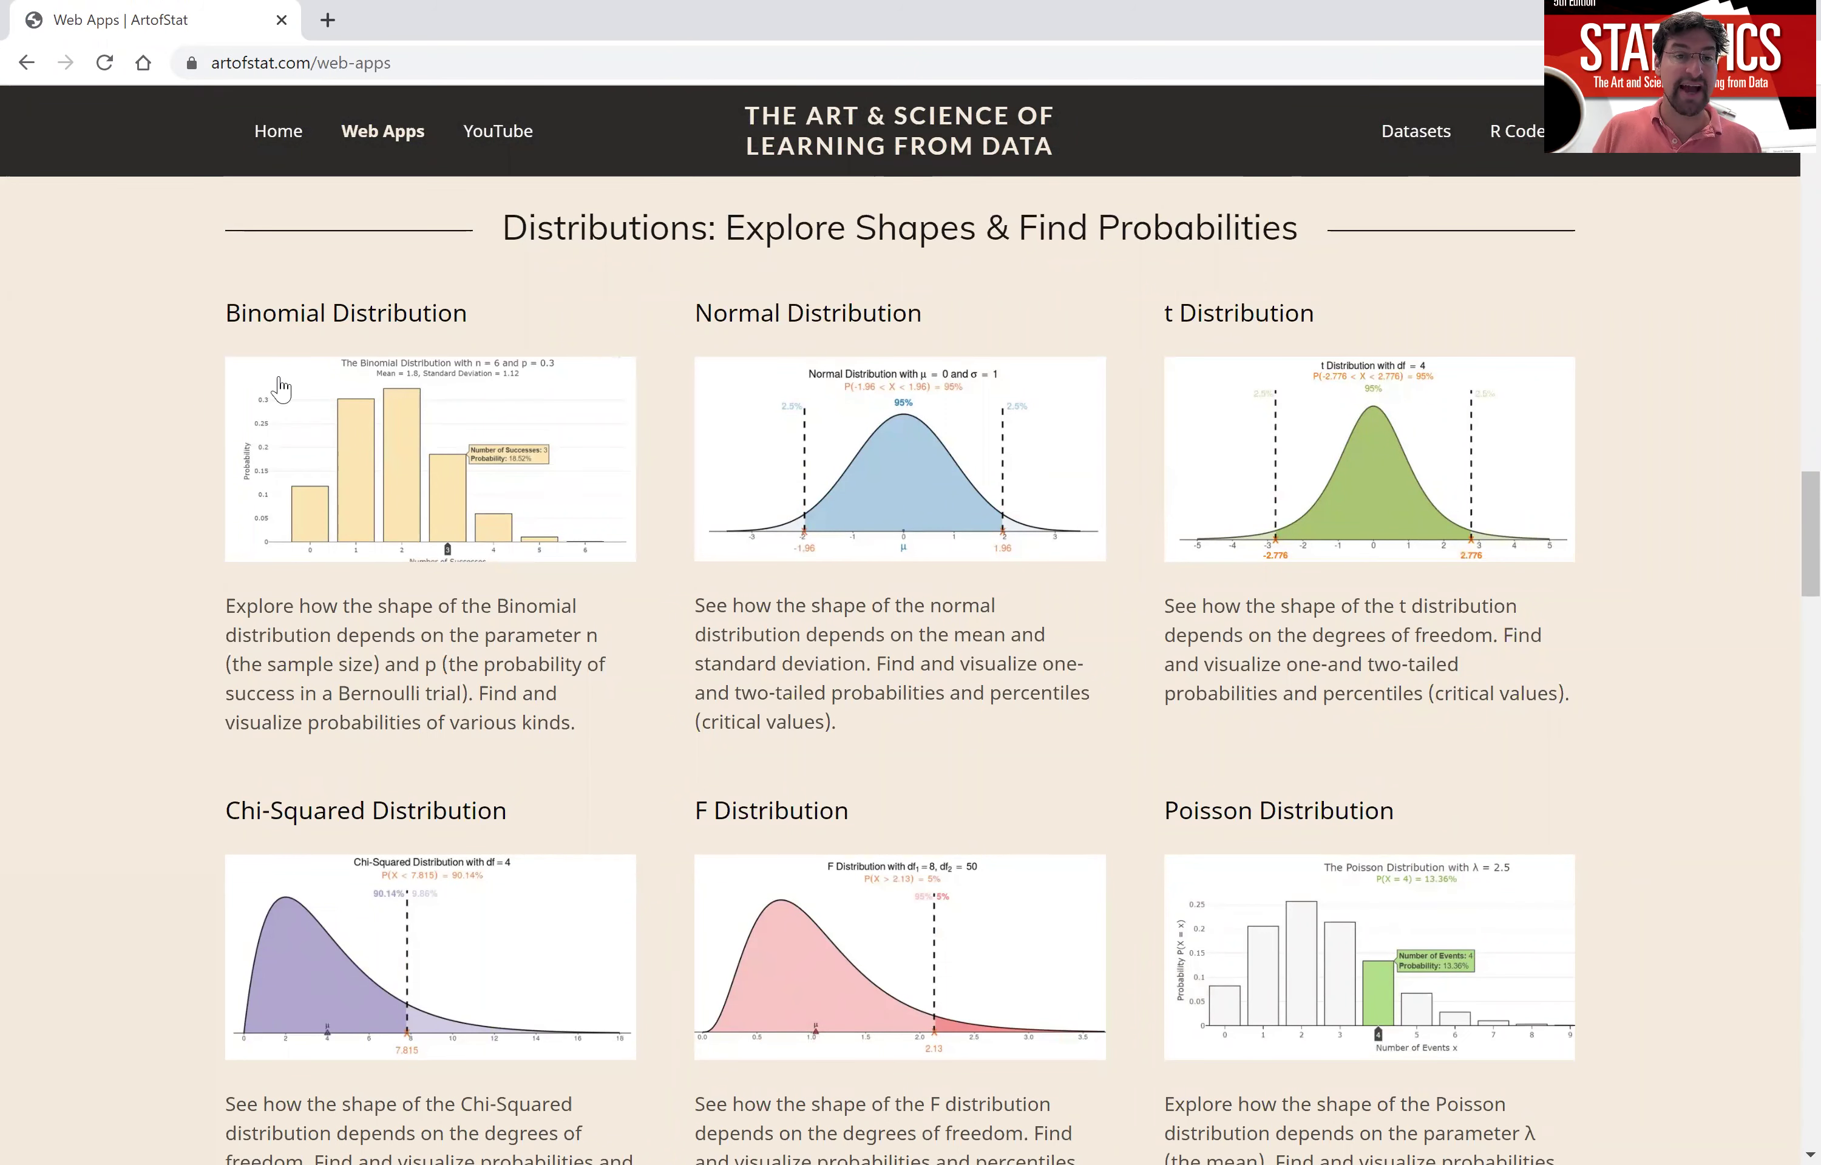
pyautogui.click(359, 470)
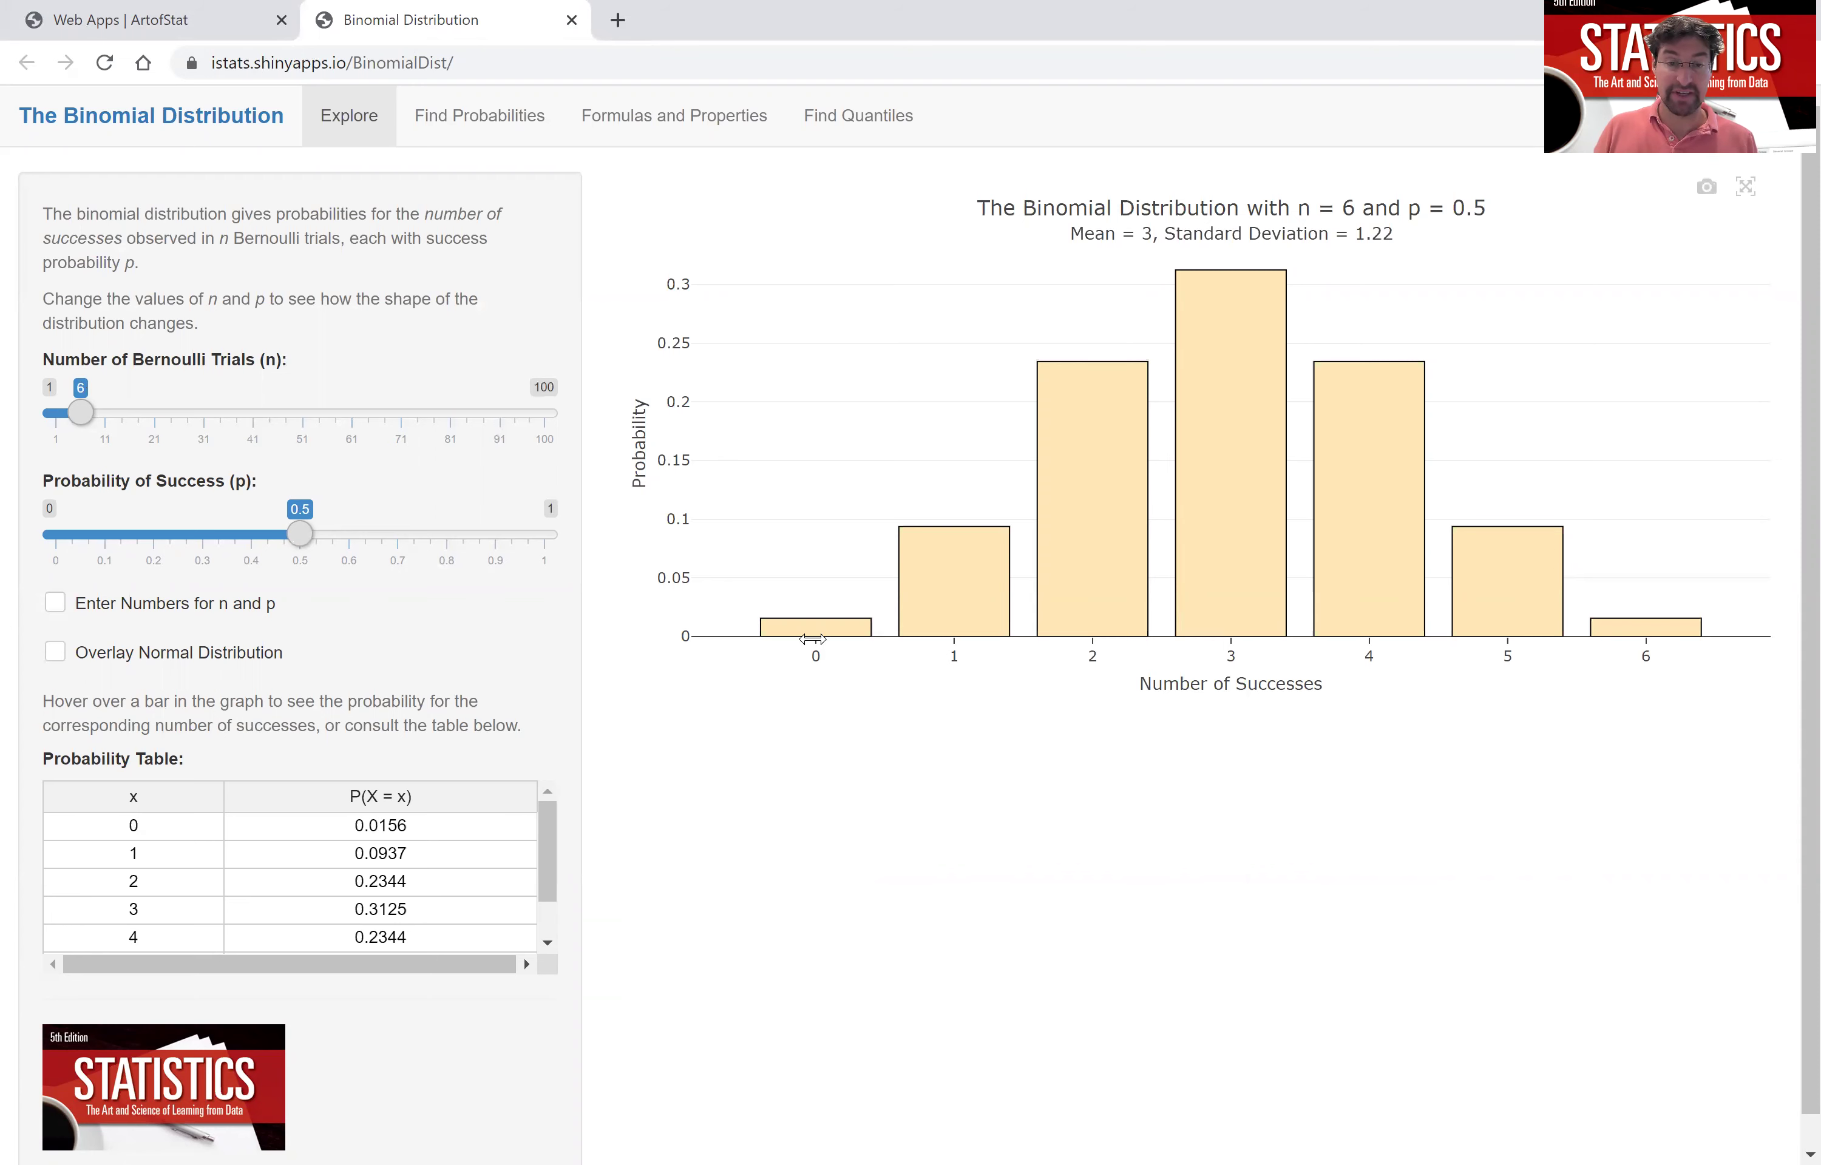
pyautogui.moveTo(814, 627)
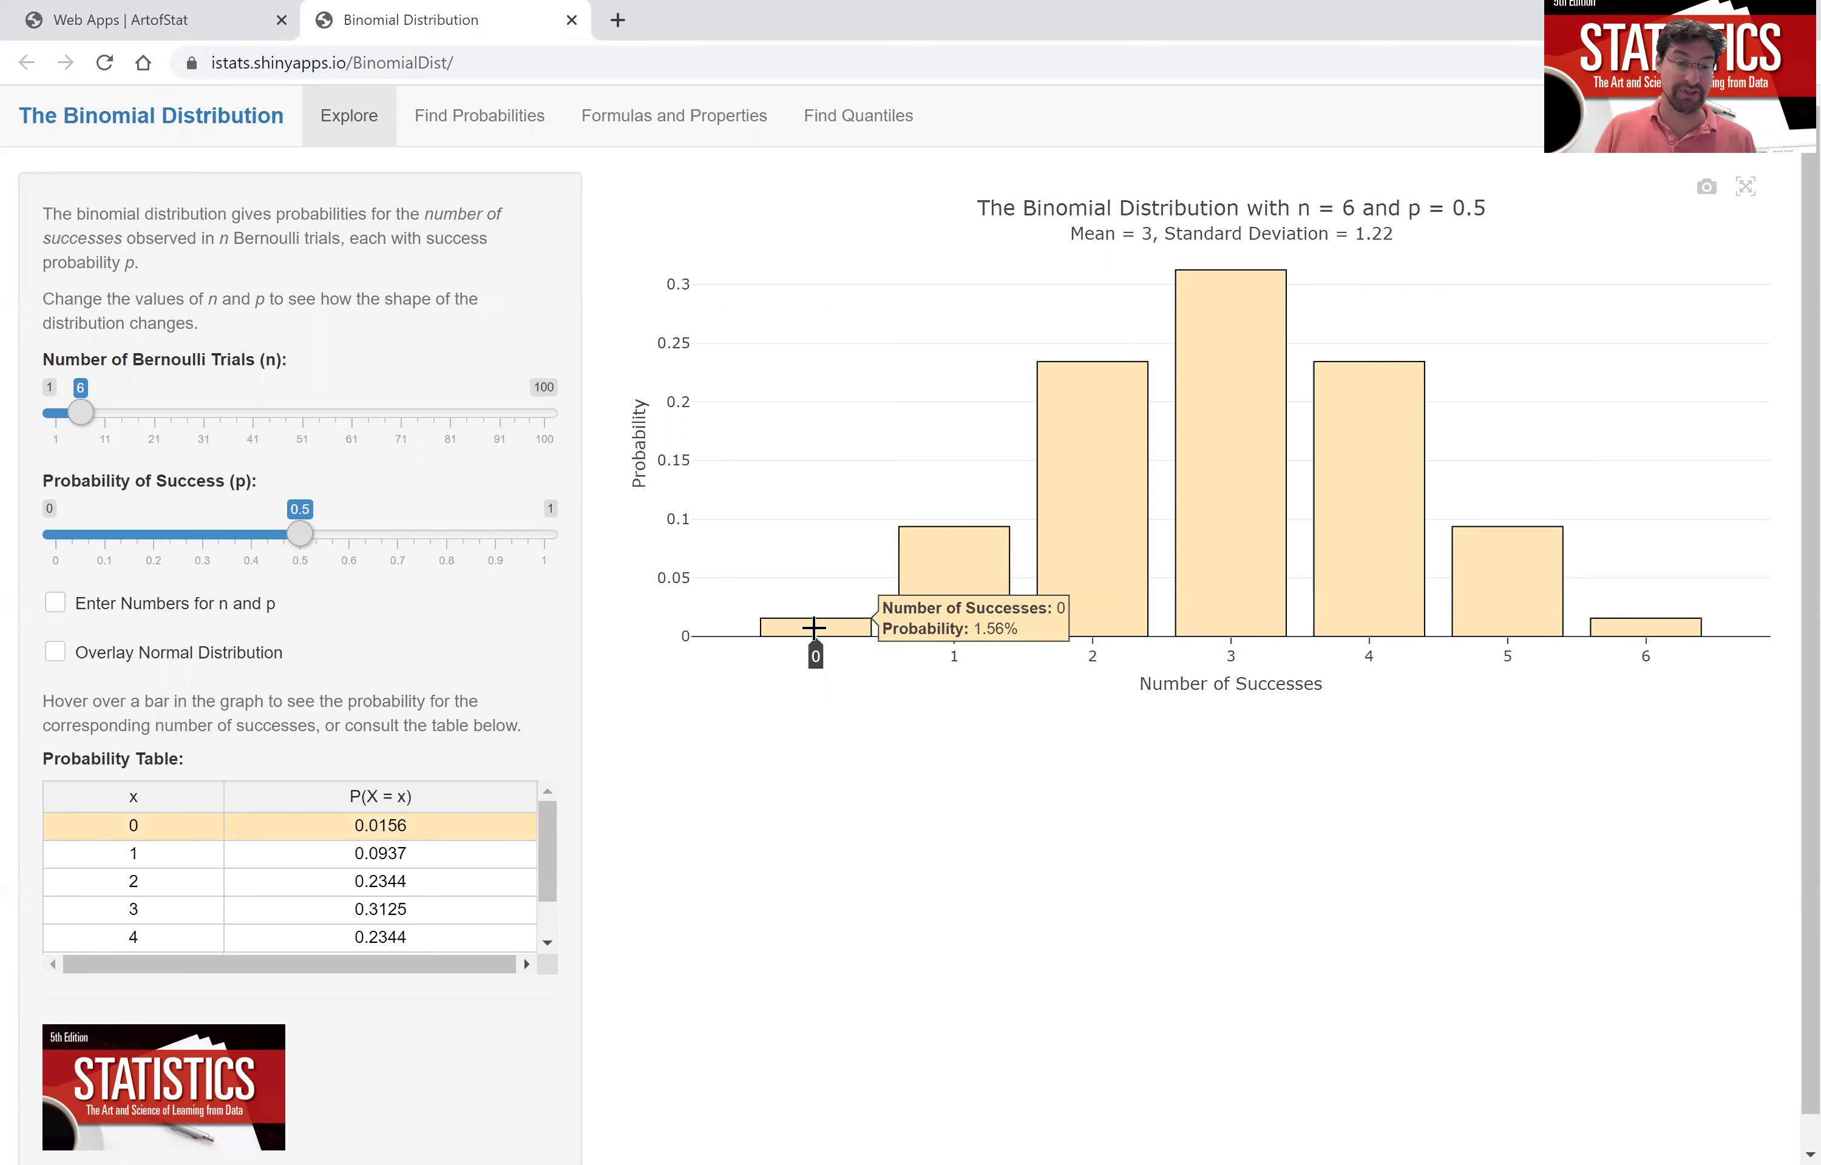
pyautogui.moveTo(935, 581)
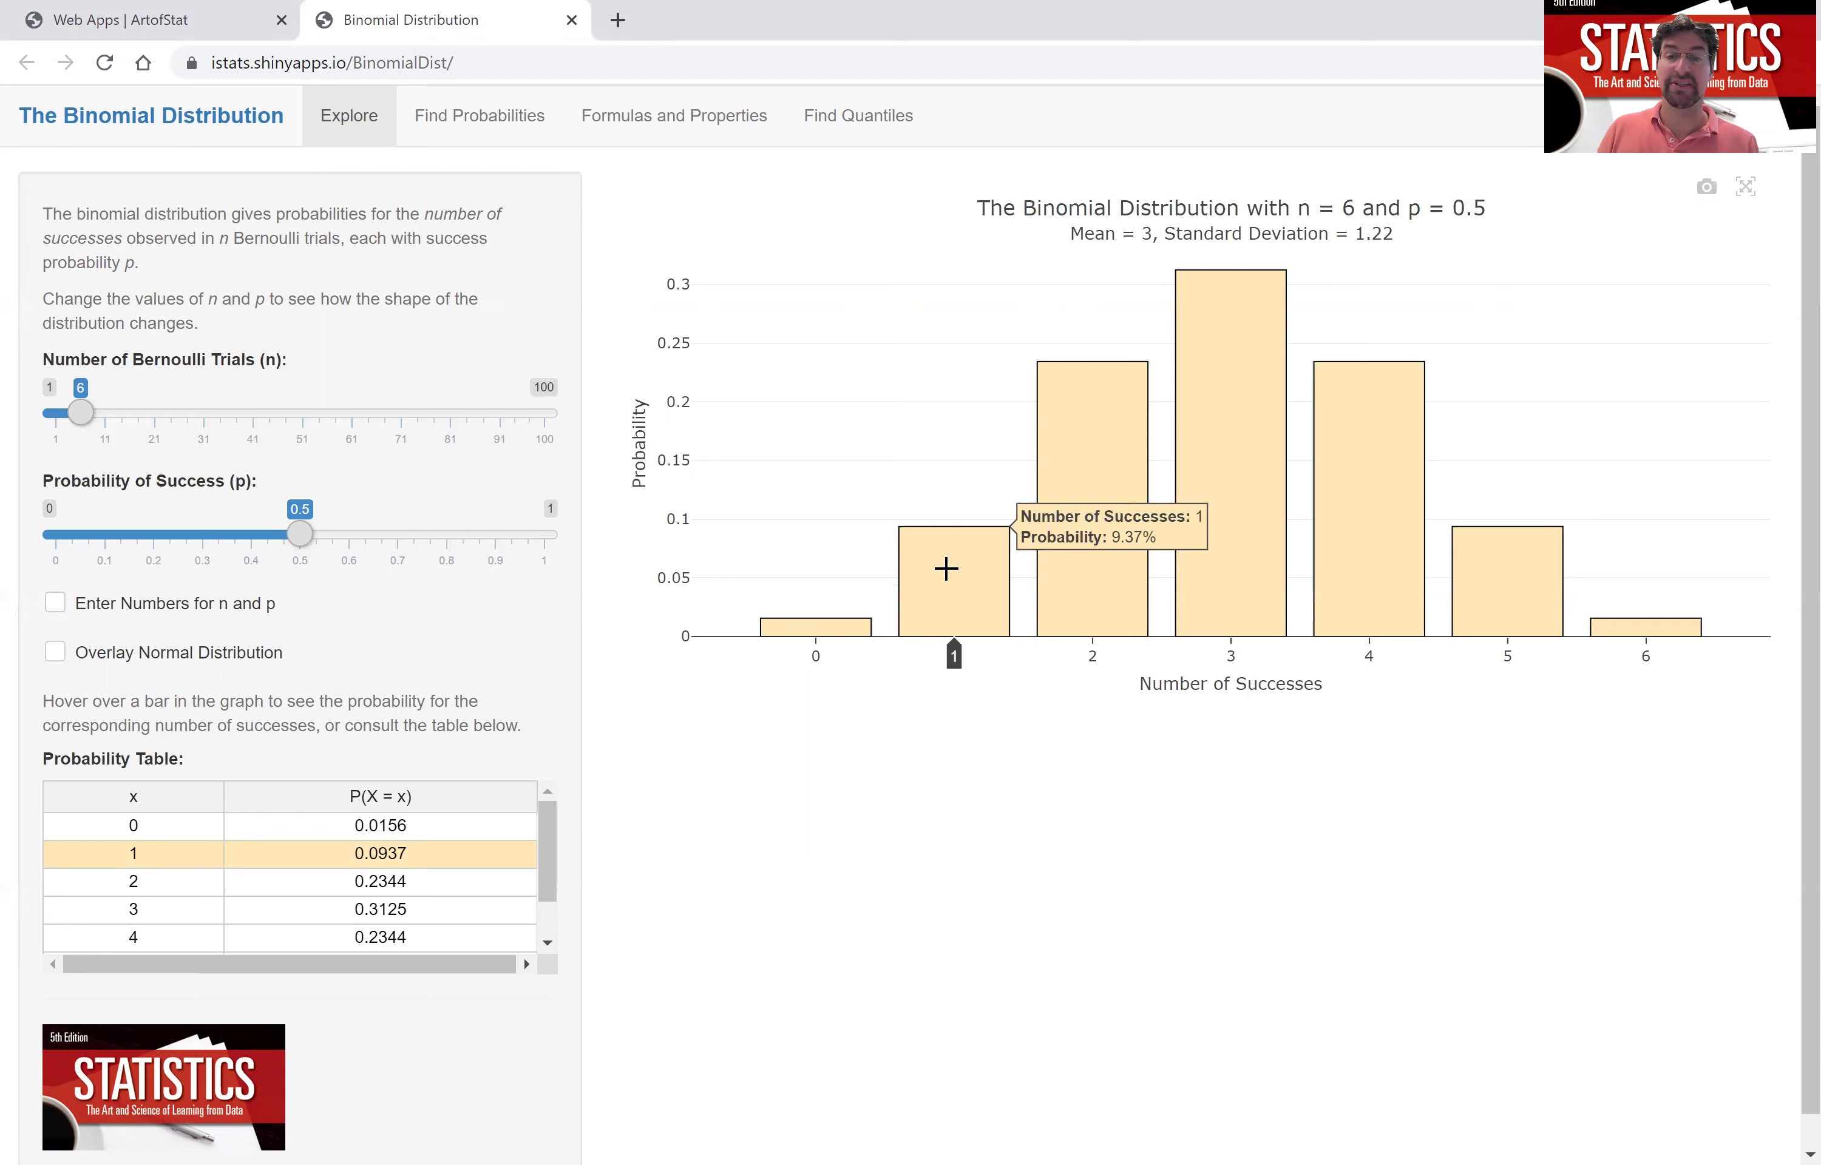
pyautogui.moveTo(1062, 466)
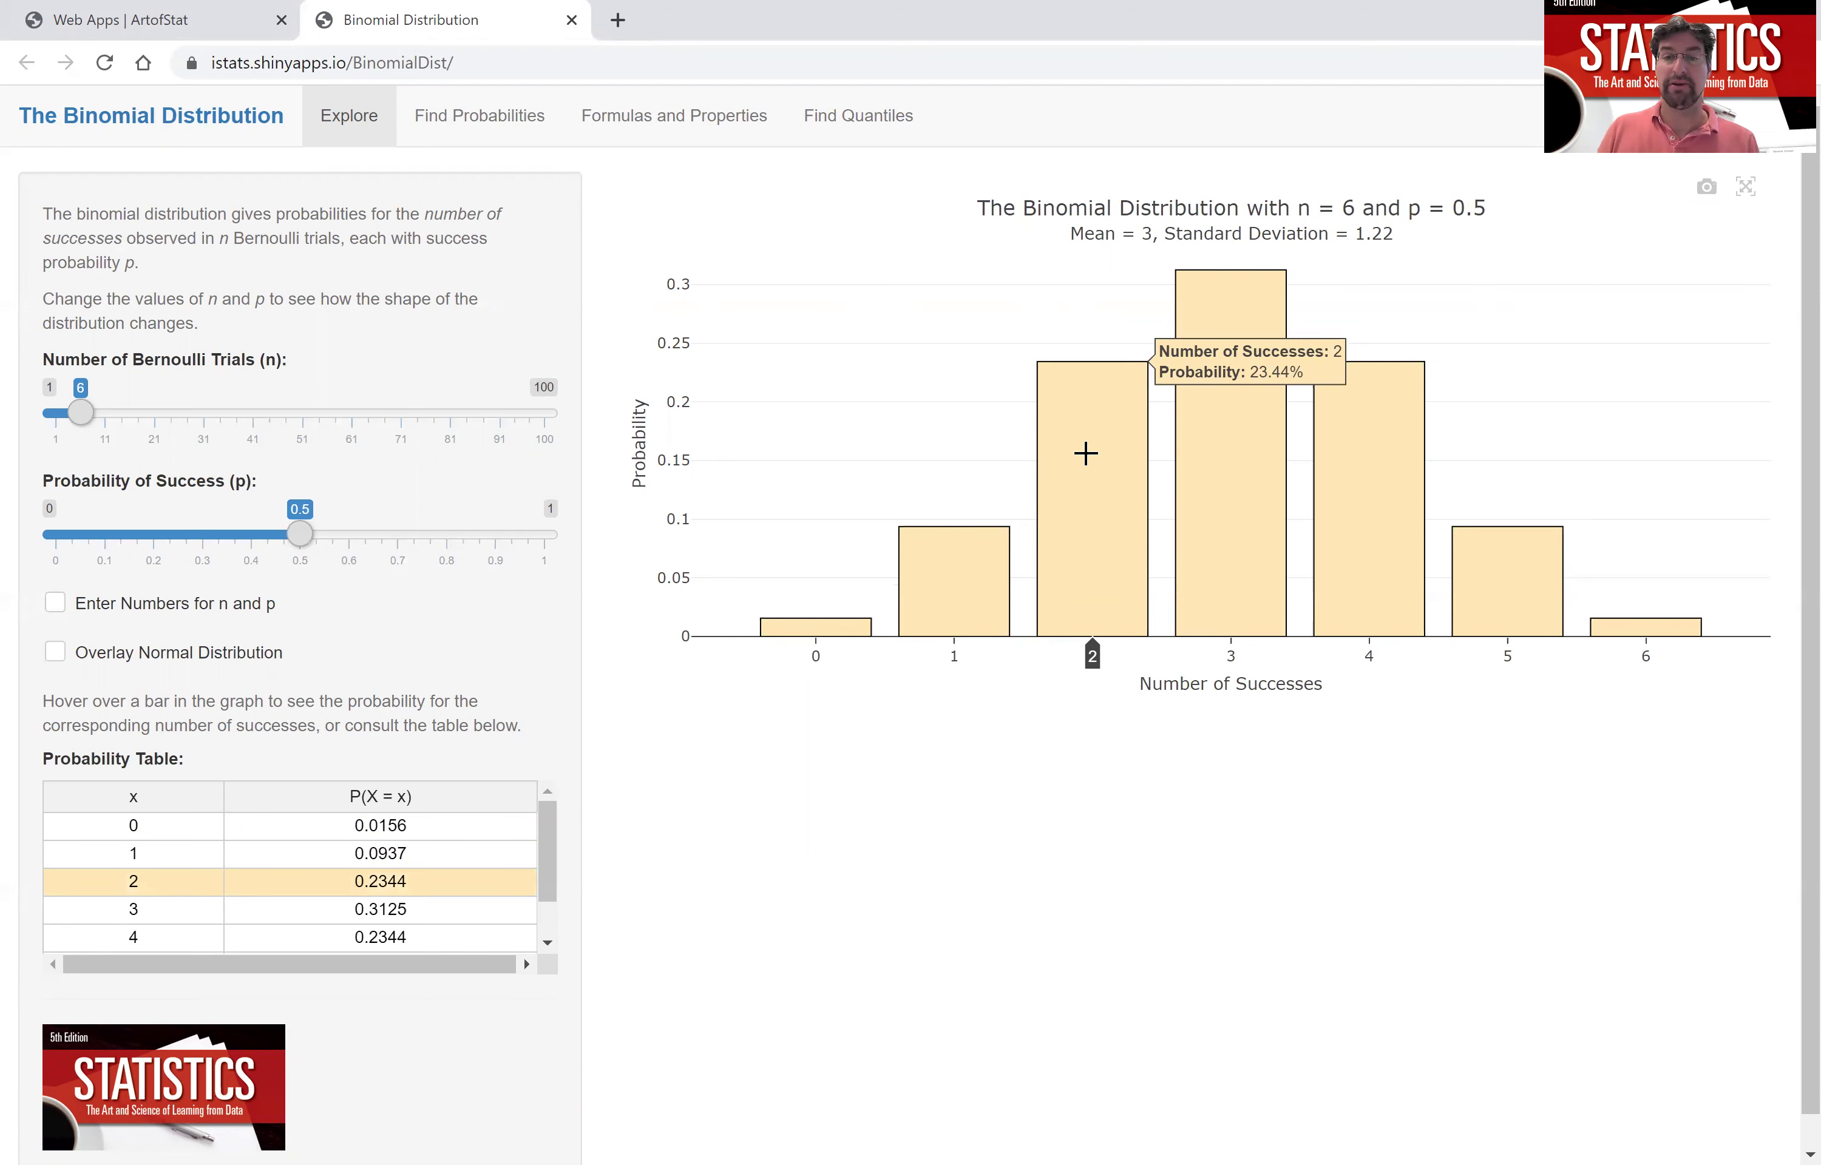
pyautogui.moveTo(1193, 384)
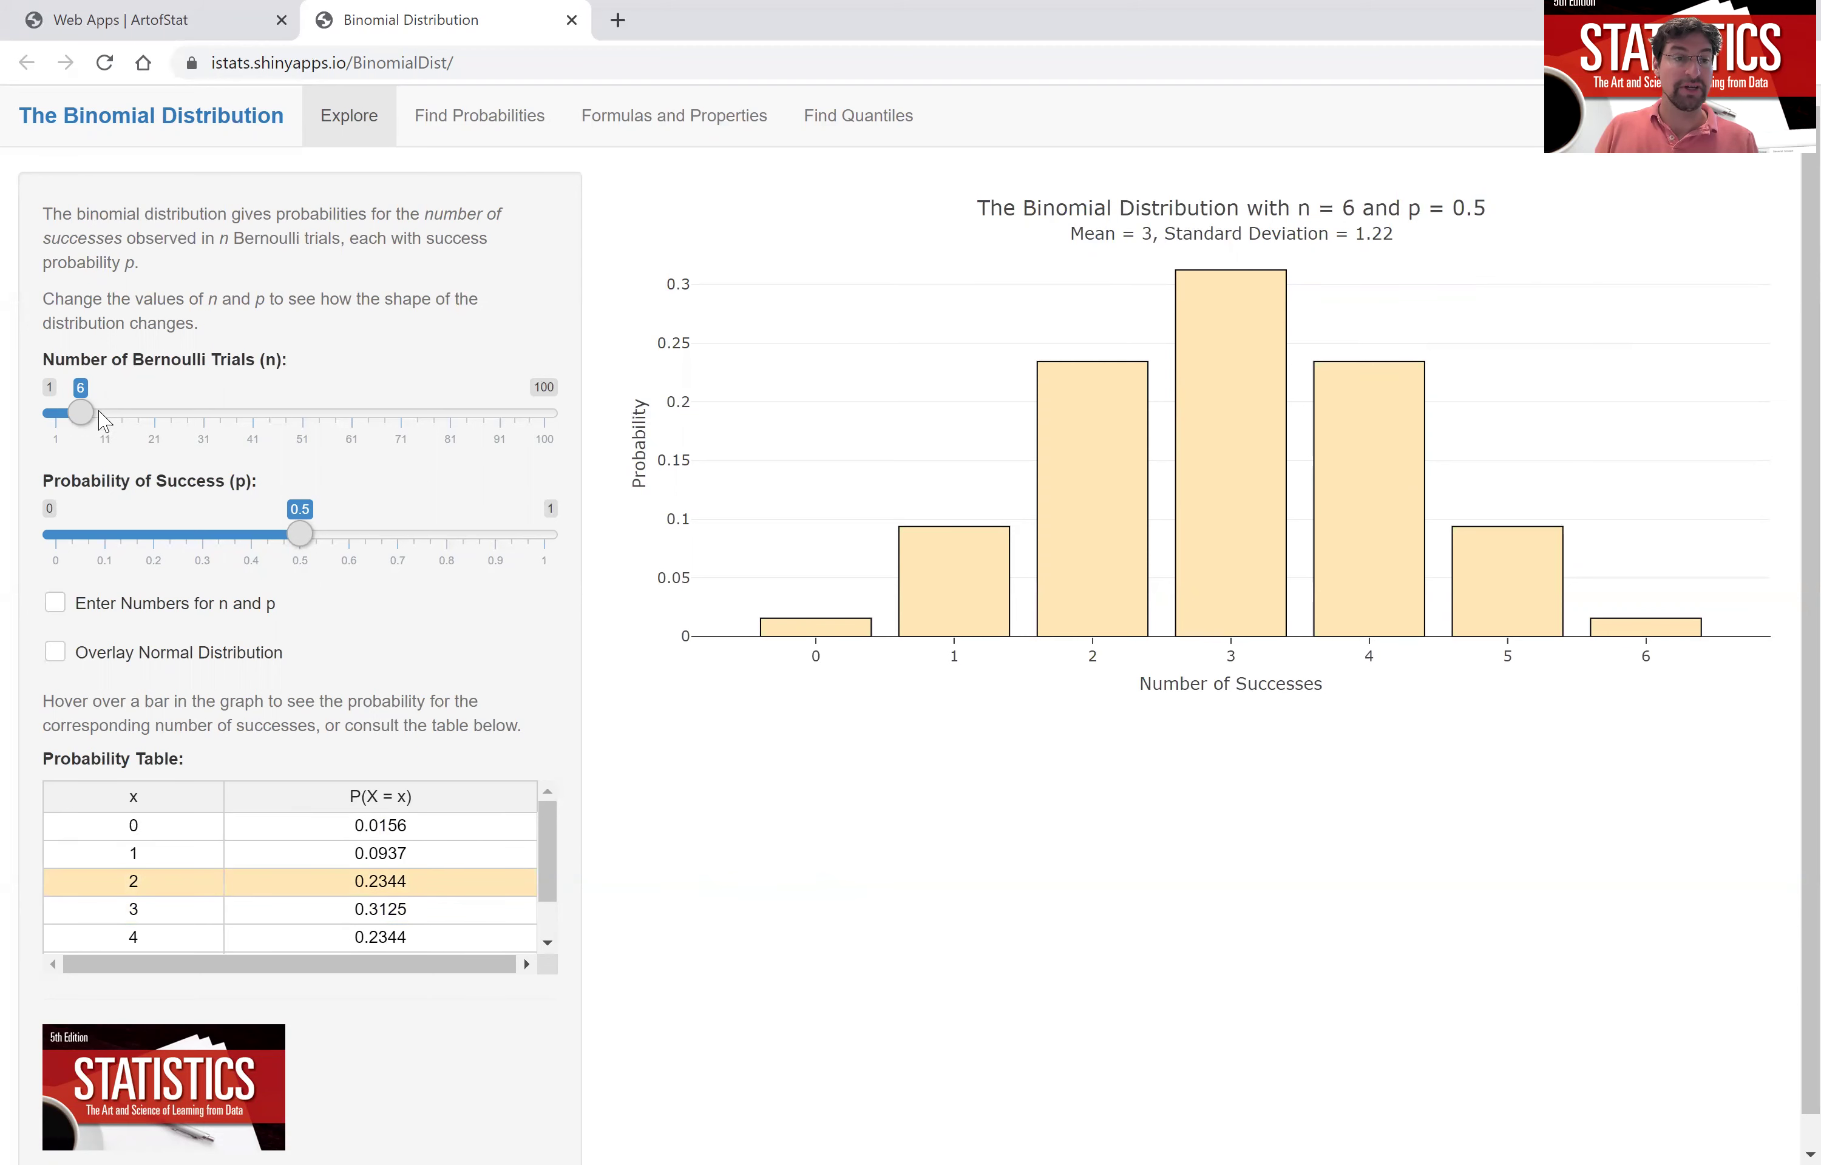
# Step: Slide the number of trials to 50 and success probability to 0.15, giving P(X = 7) = 0.1575
pyautogui.moveTo(84, 415); pyautogui.dragTo(307, 428)
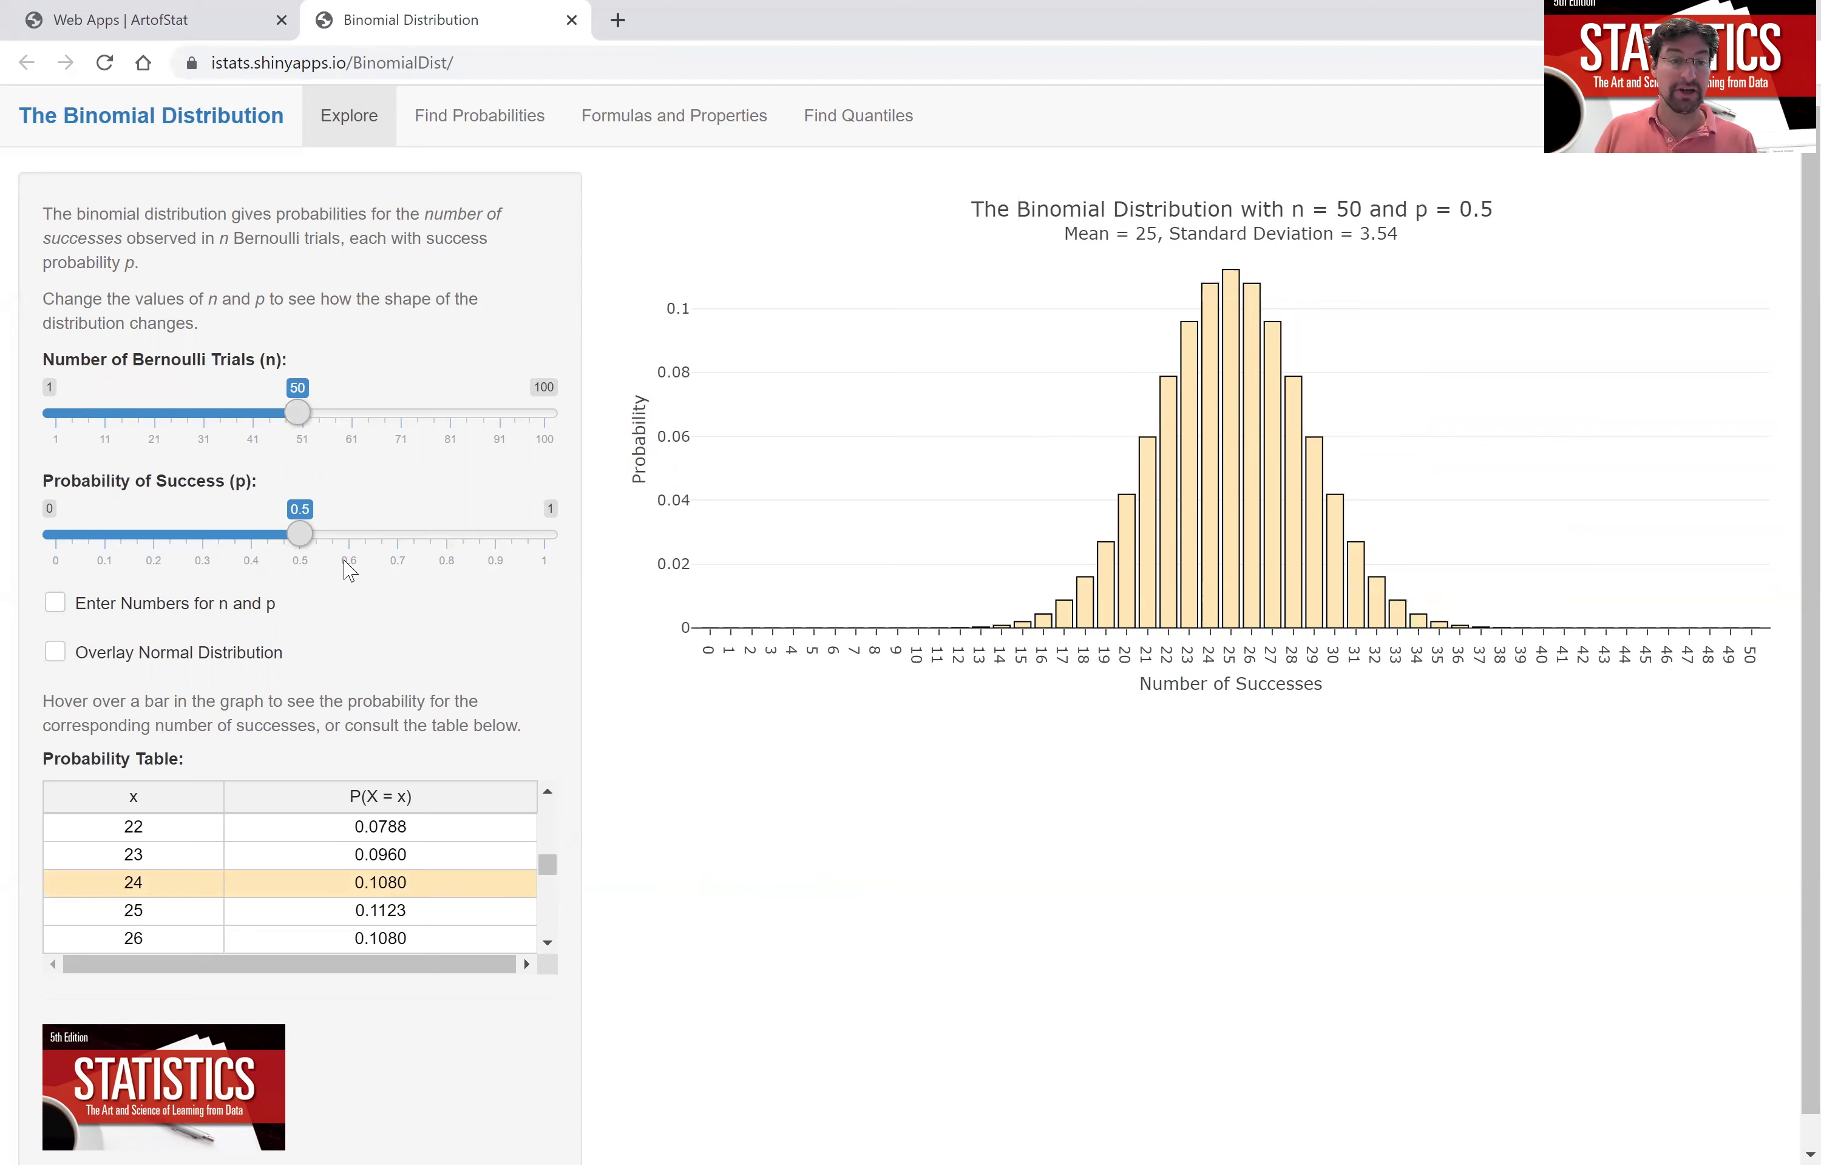
pyautogui.moveTo(302, 532); pyautogui.dragTo(128, 544)
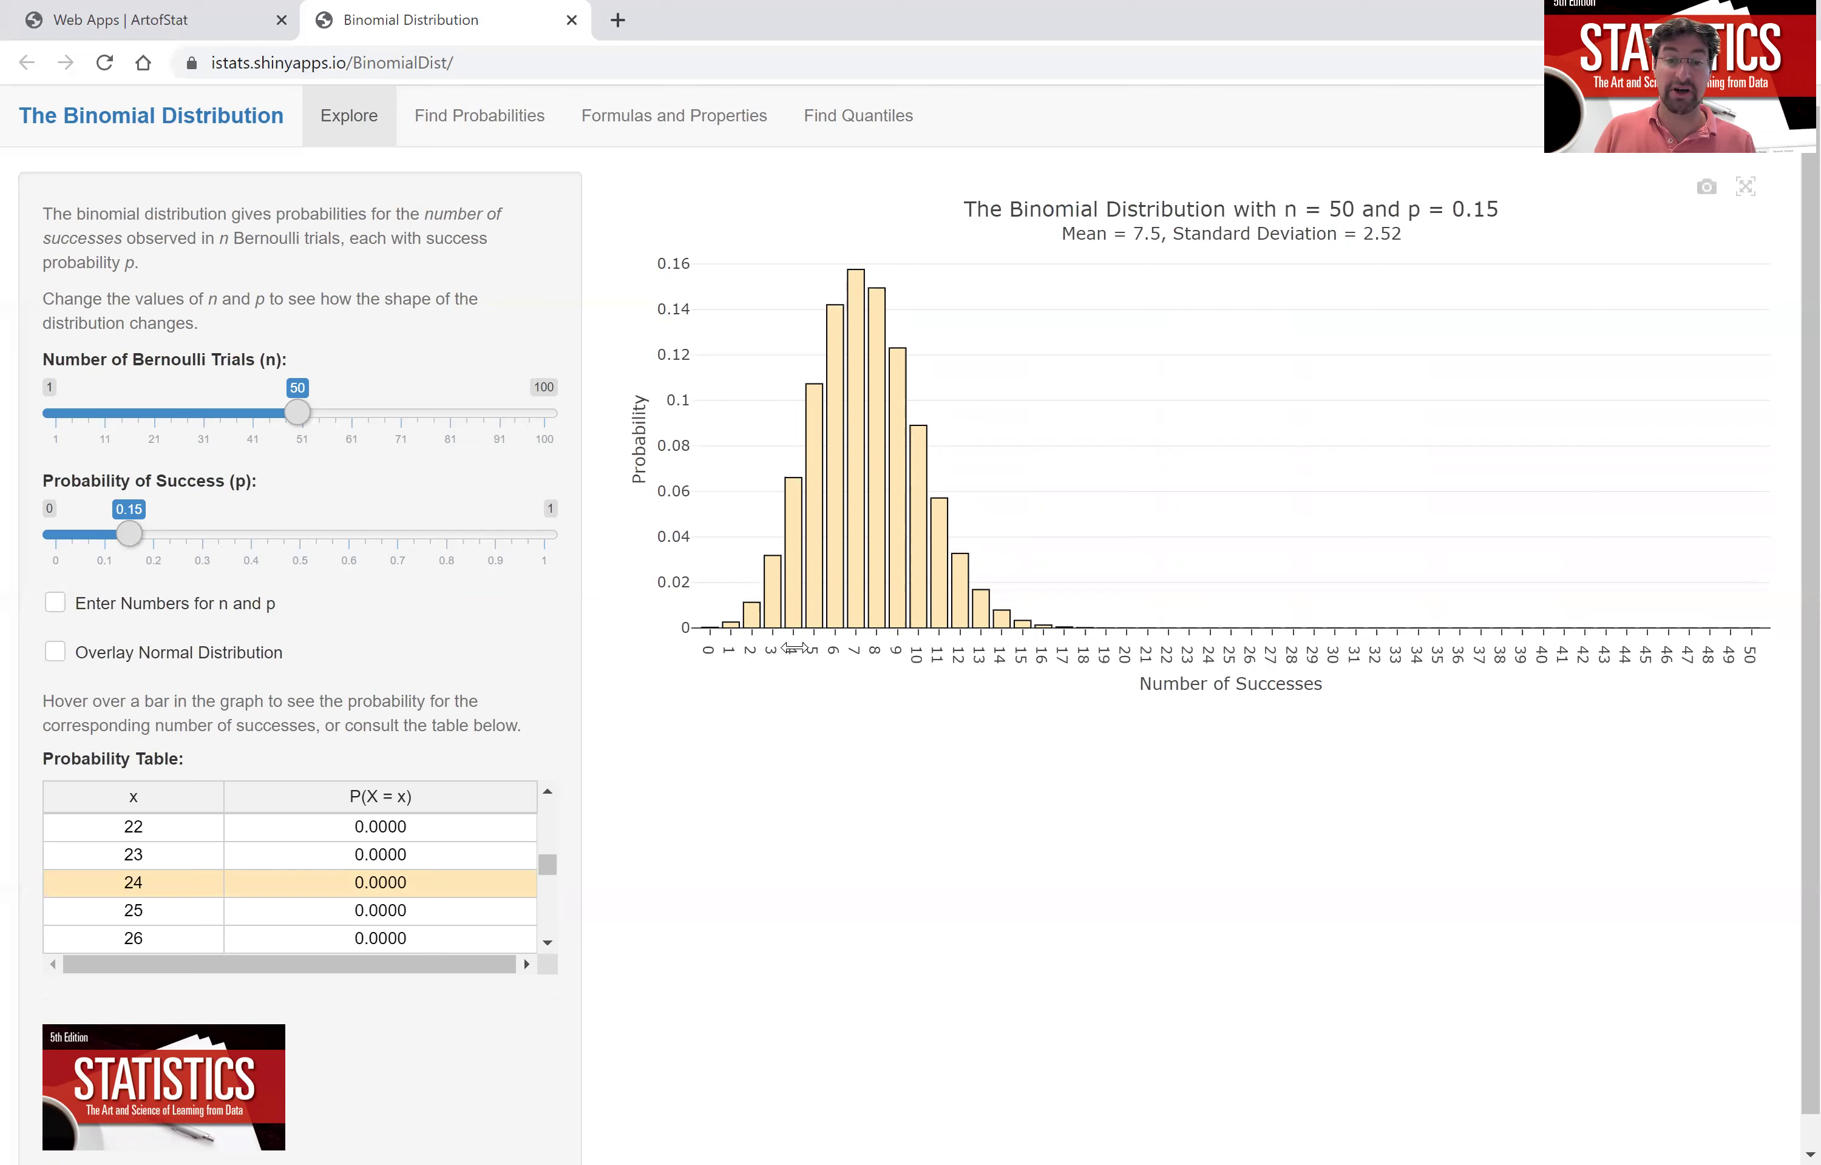
pyautogui.moveTo(856, 512)
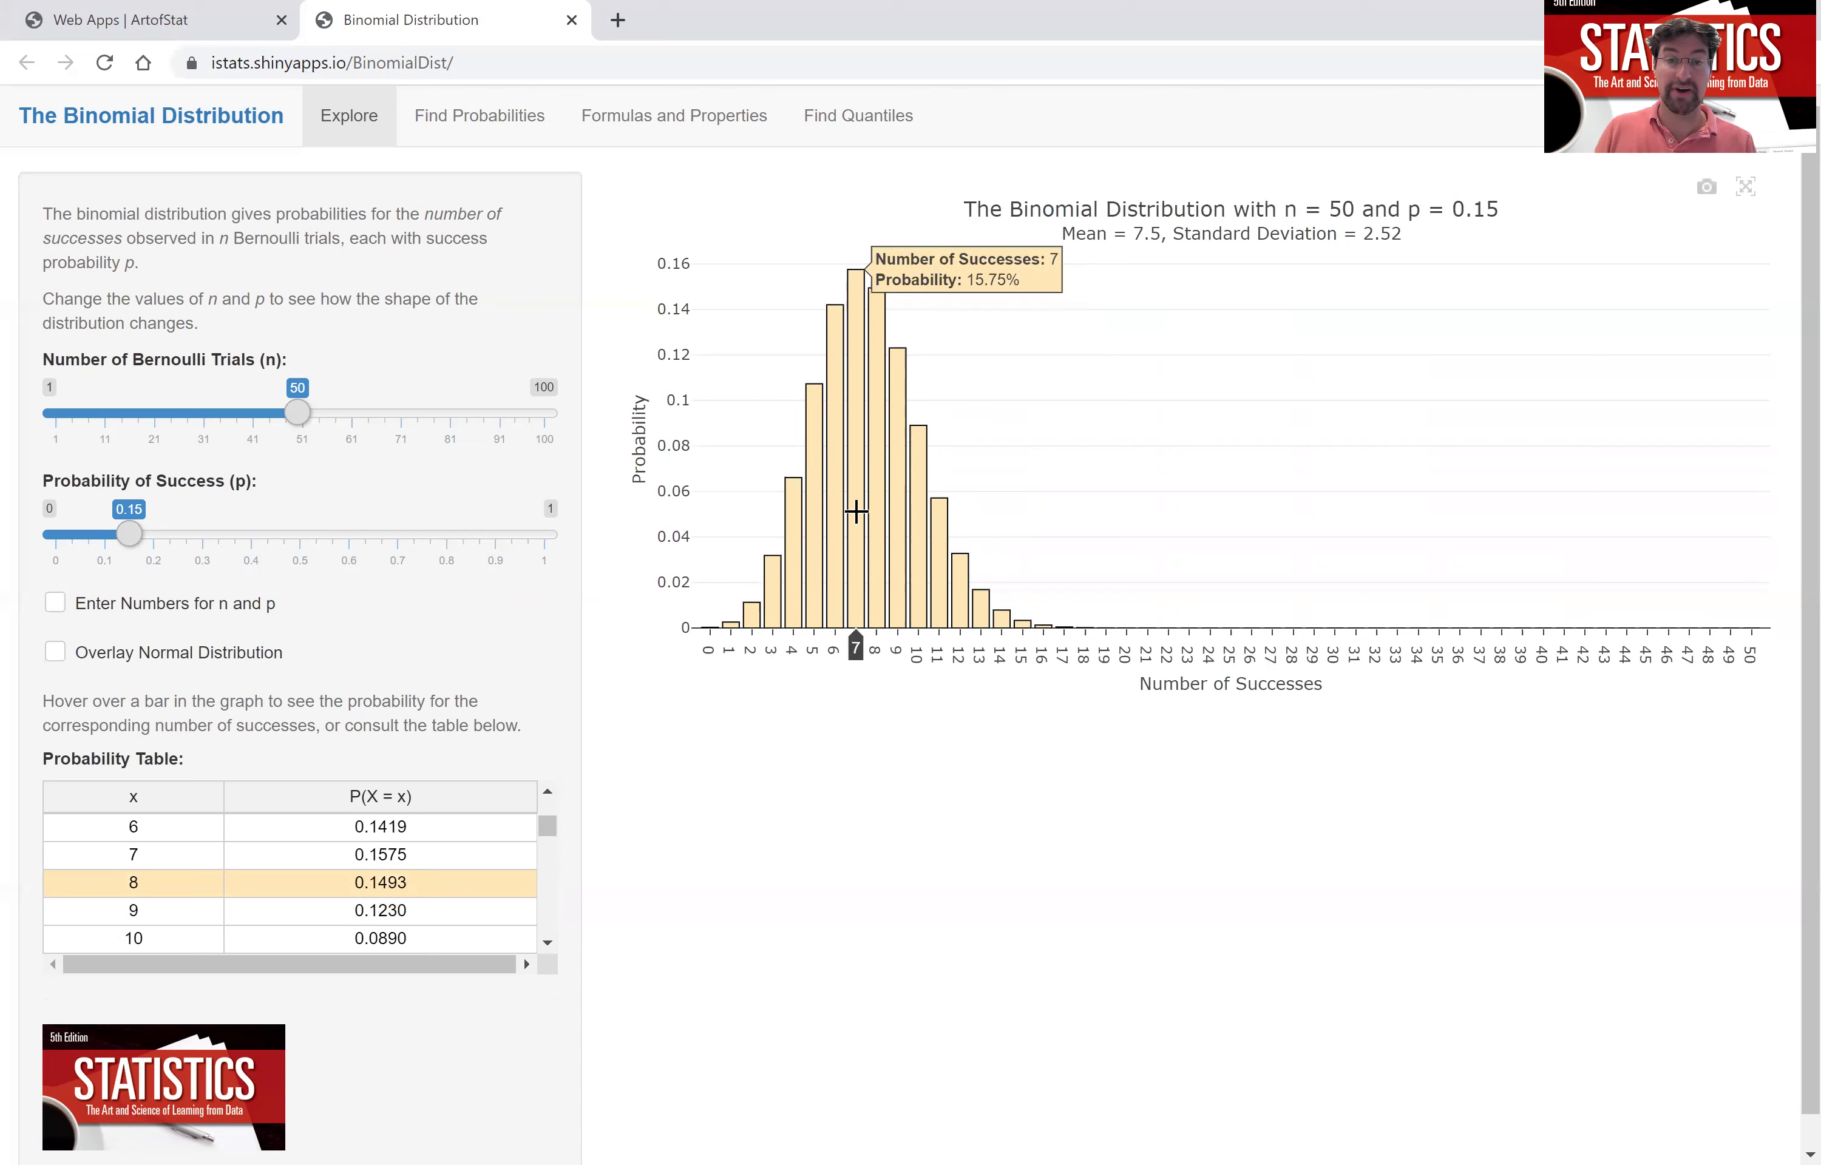
pyautogui.moveTo(914, 526)
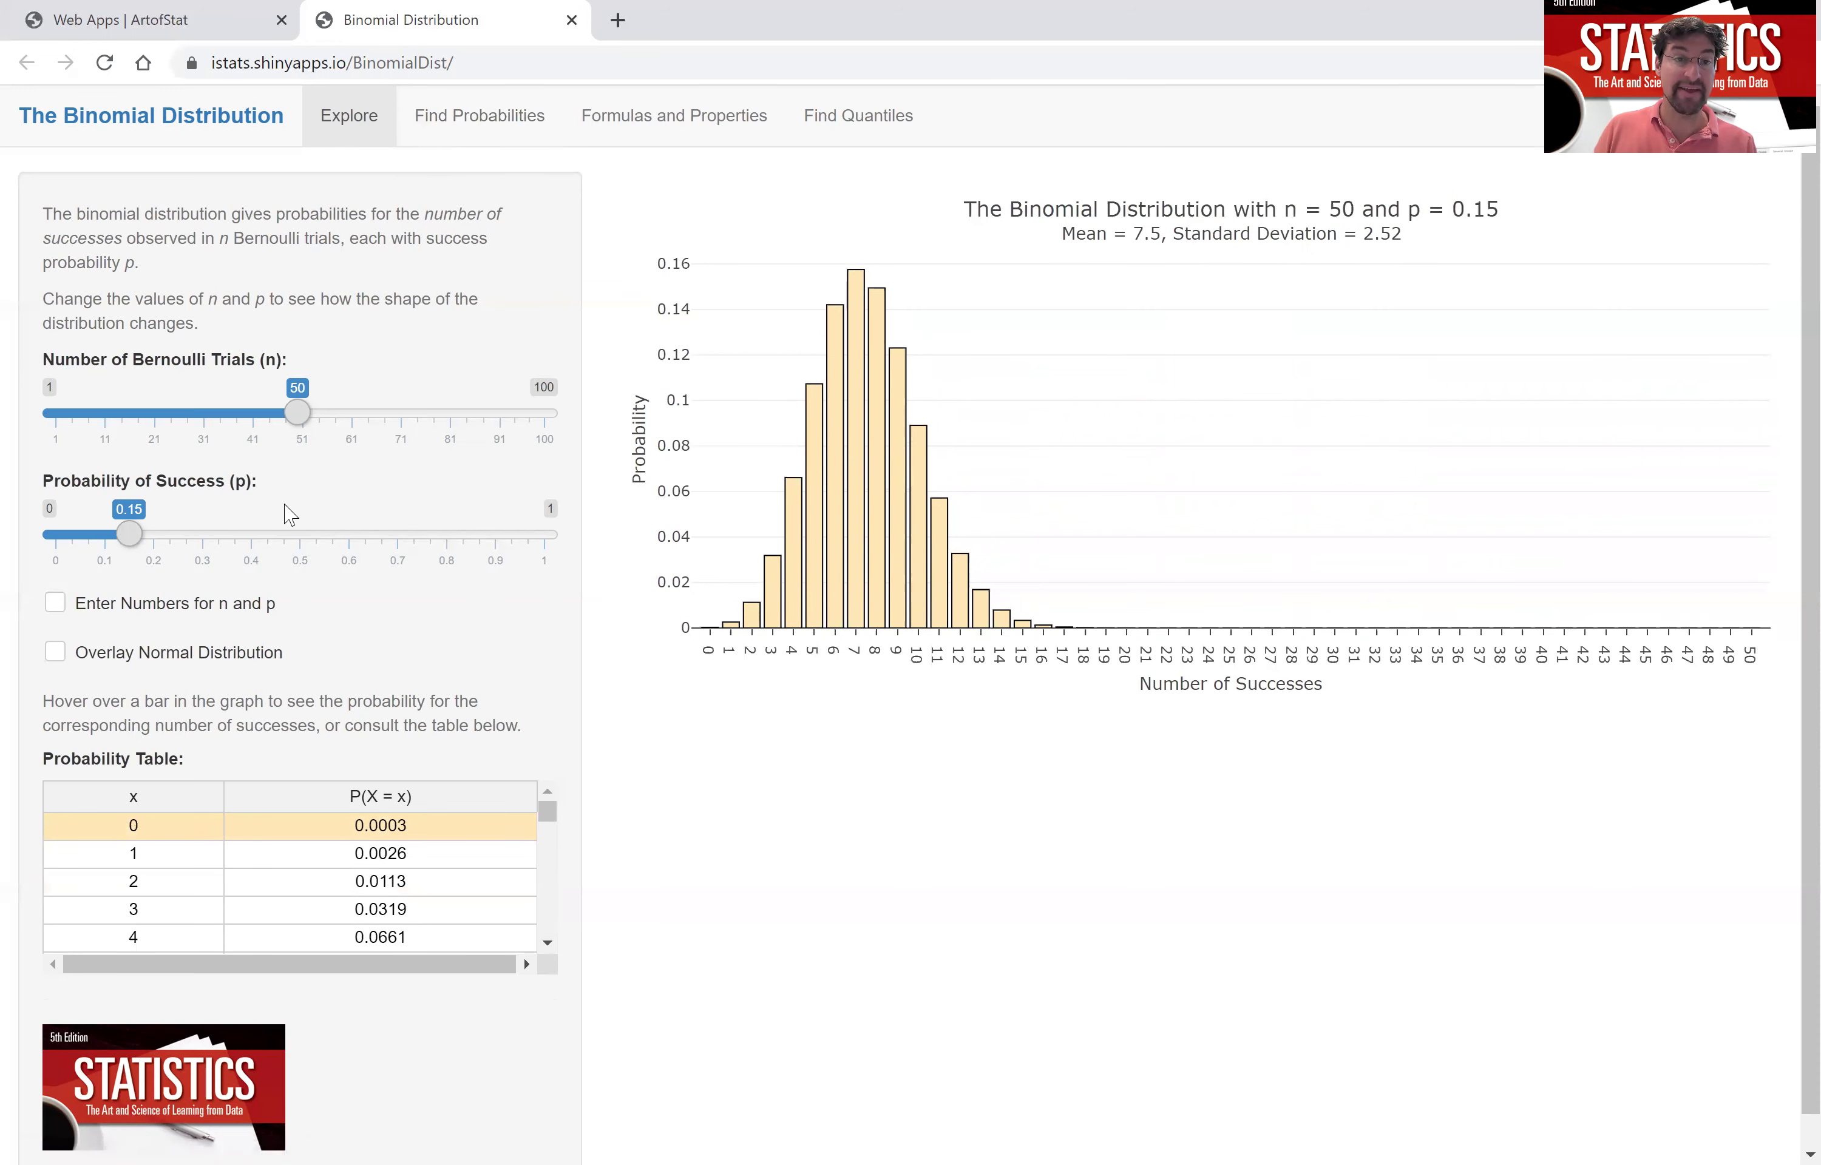
pyautogui.click(463, 132)
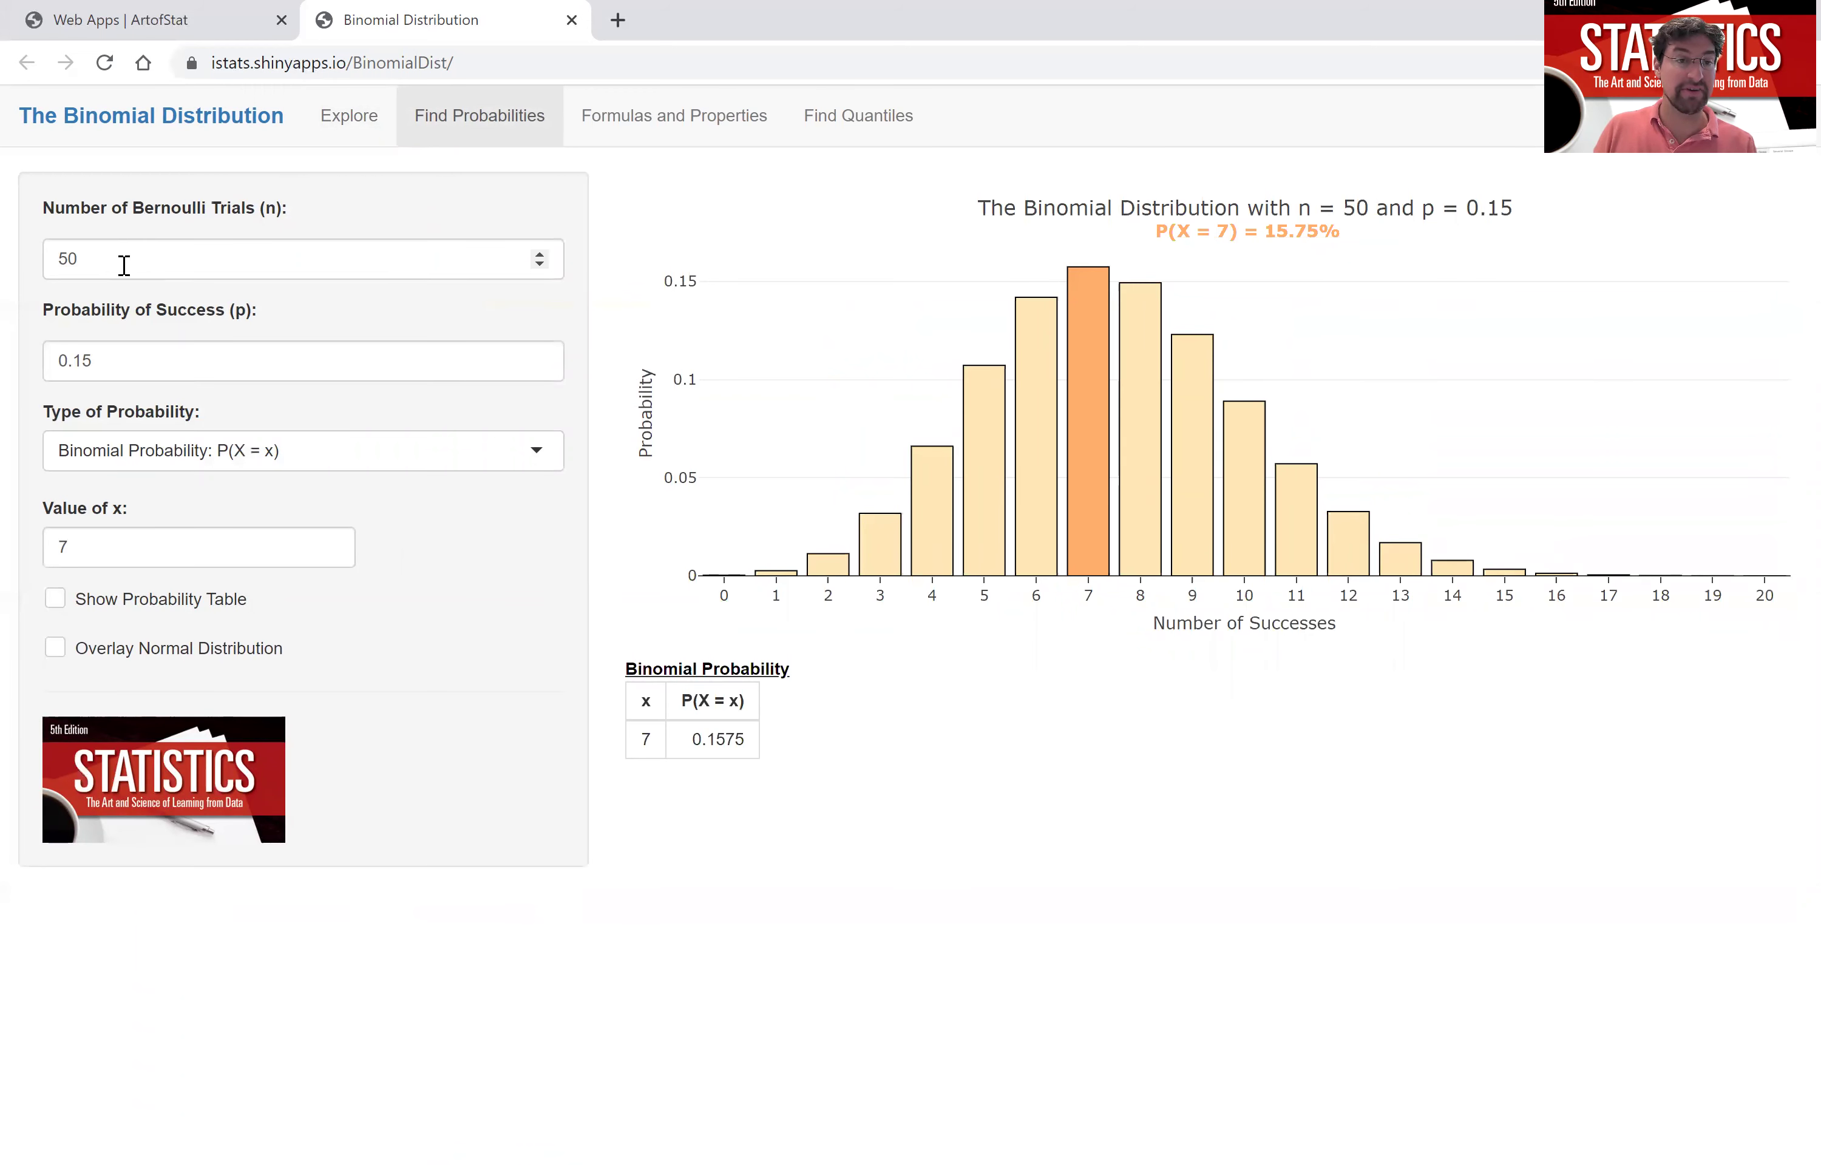
# Step: Change p to 0.1 and x to 12, yielding P(X = 12) = 0.0022
pyautogui.doubleClick(116, 359)
pyautogui.write('0.')
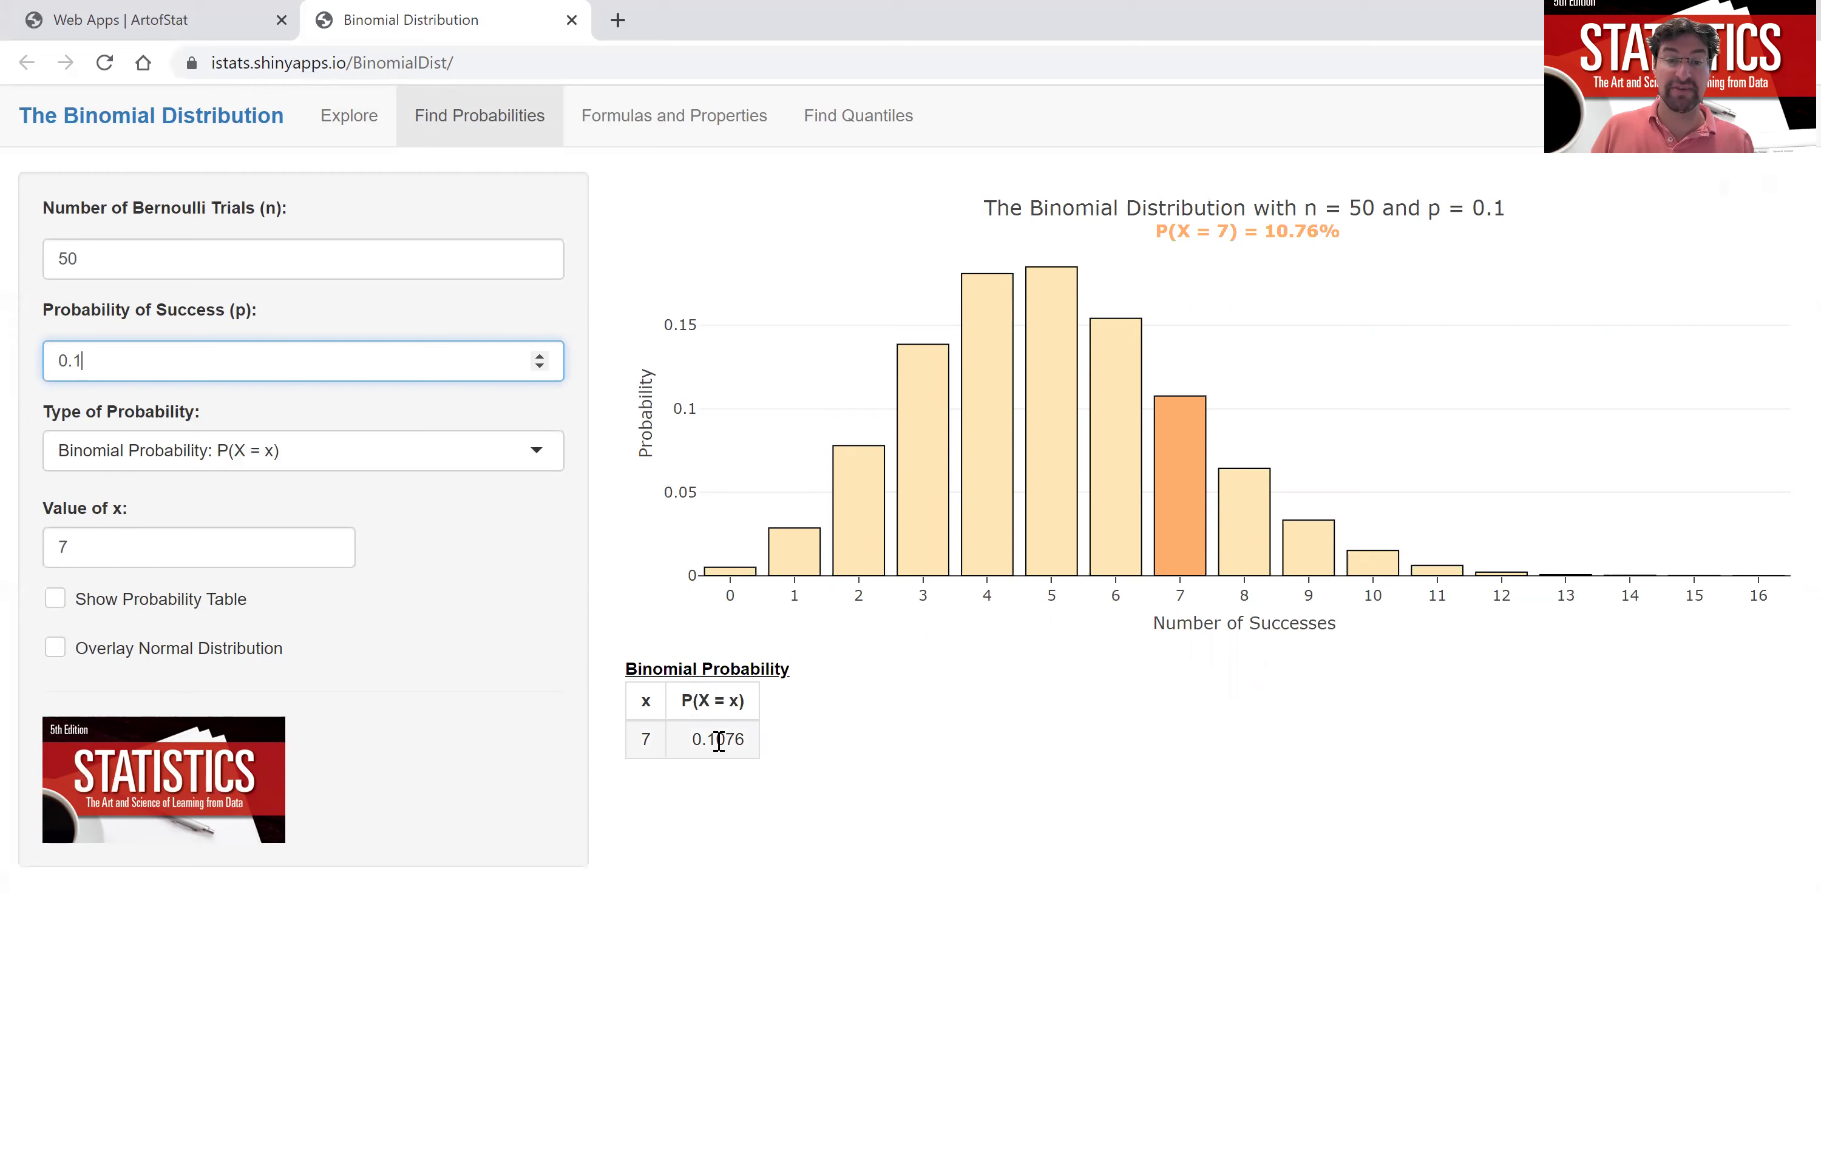
pyautogui.moveTo(279, 550); pyautogui.dragTo(46, 541)
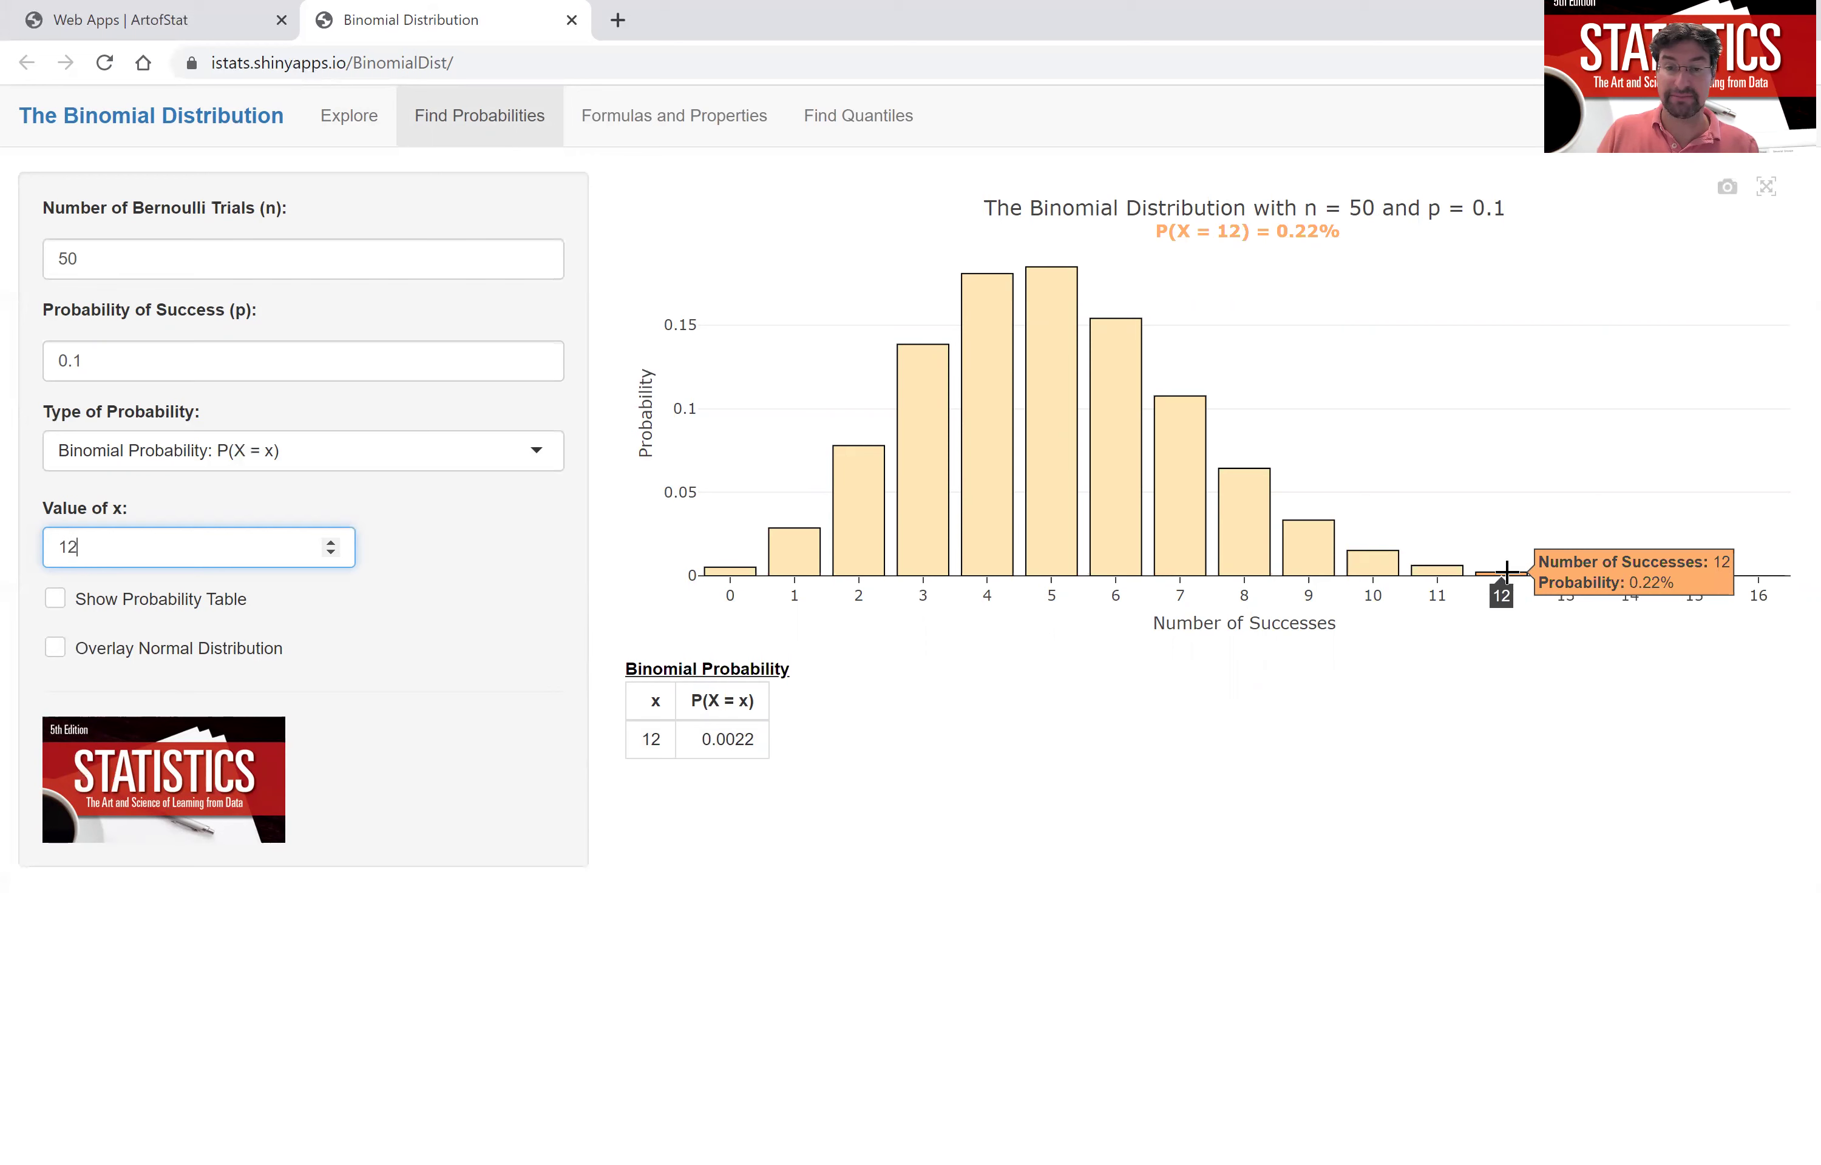
pyautogui.click(384, 462)
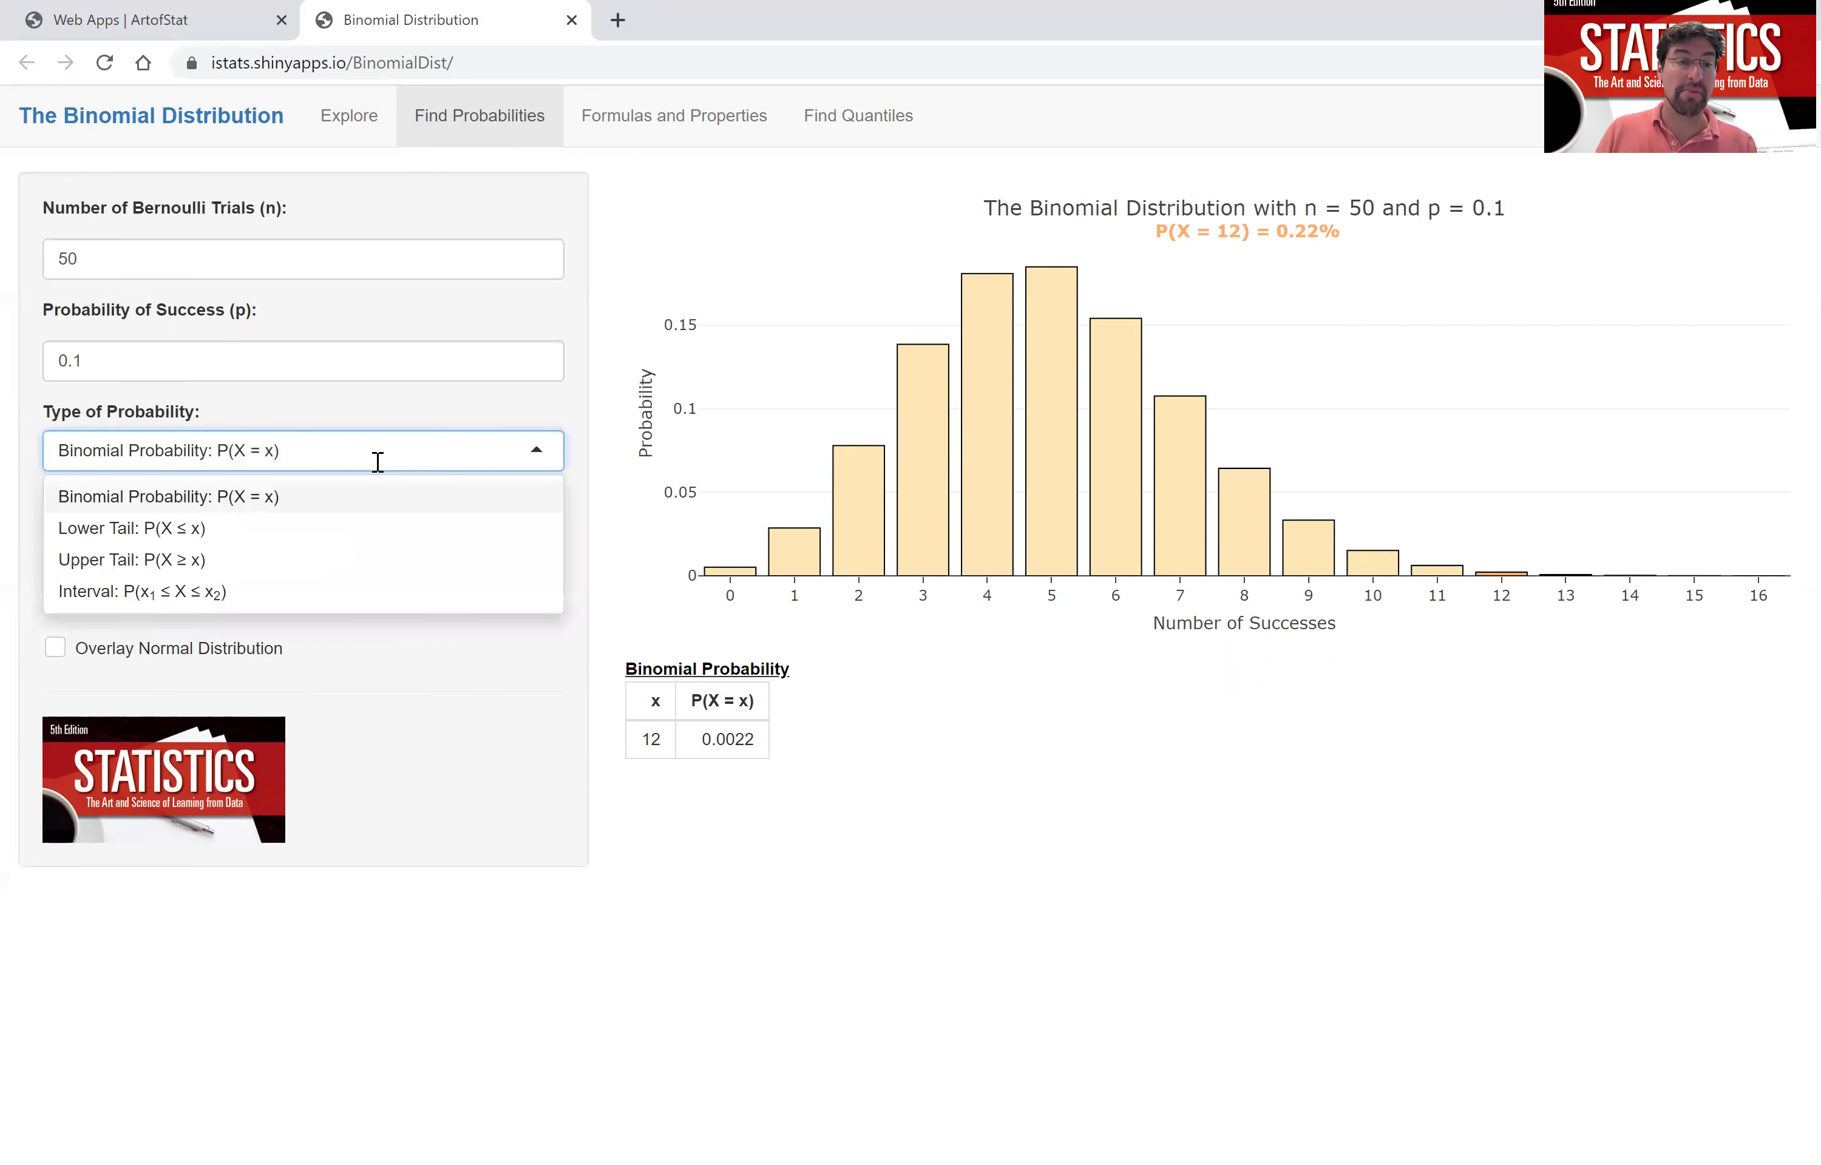
# Step: Find the lower-tail probability P(X ≤ 5) for n = 50, p = 0.1
pyautogui.click(315, 527)
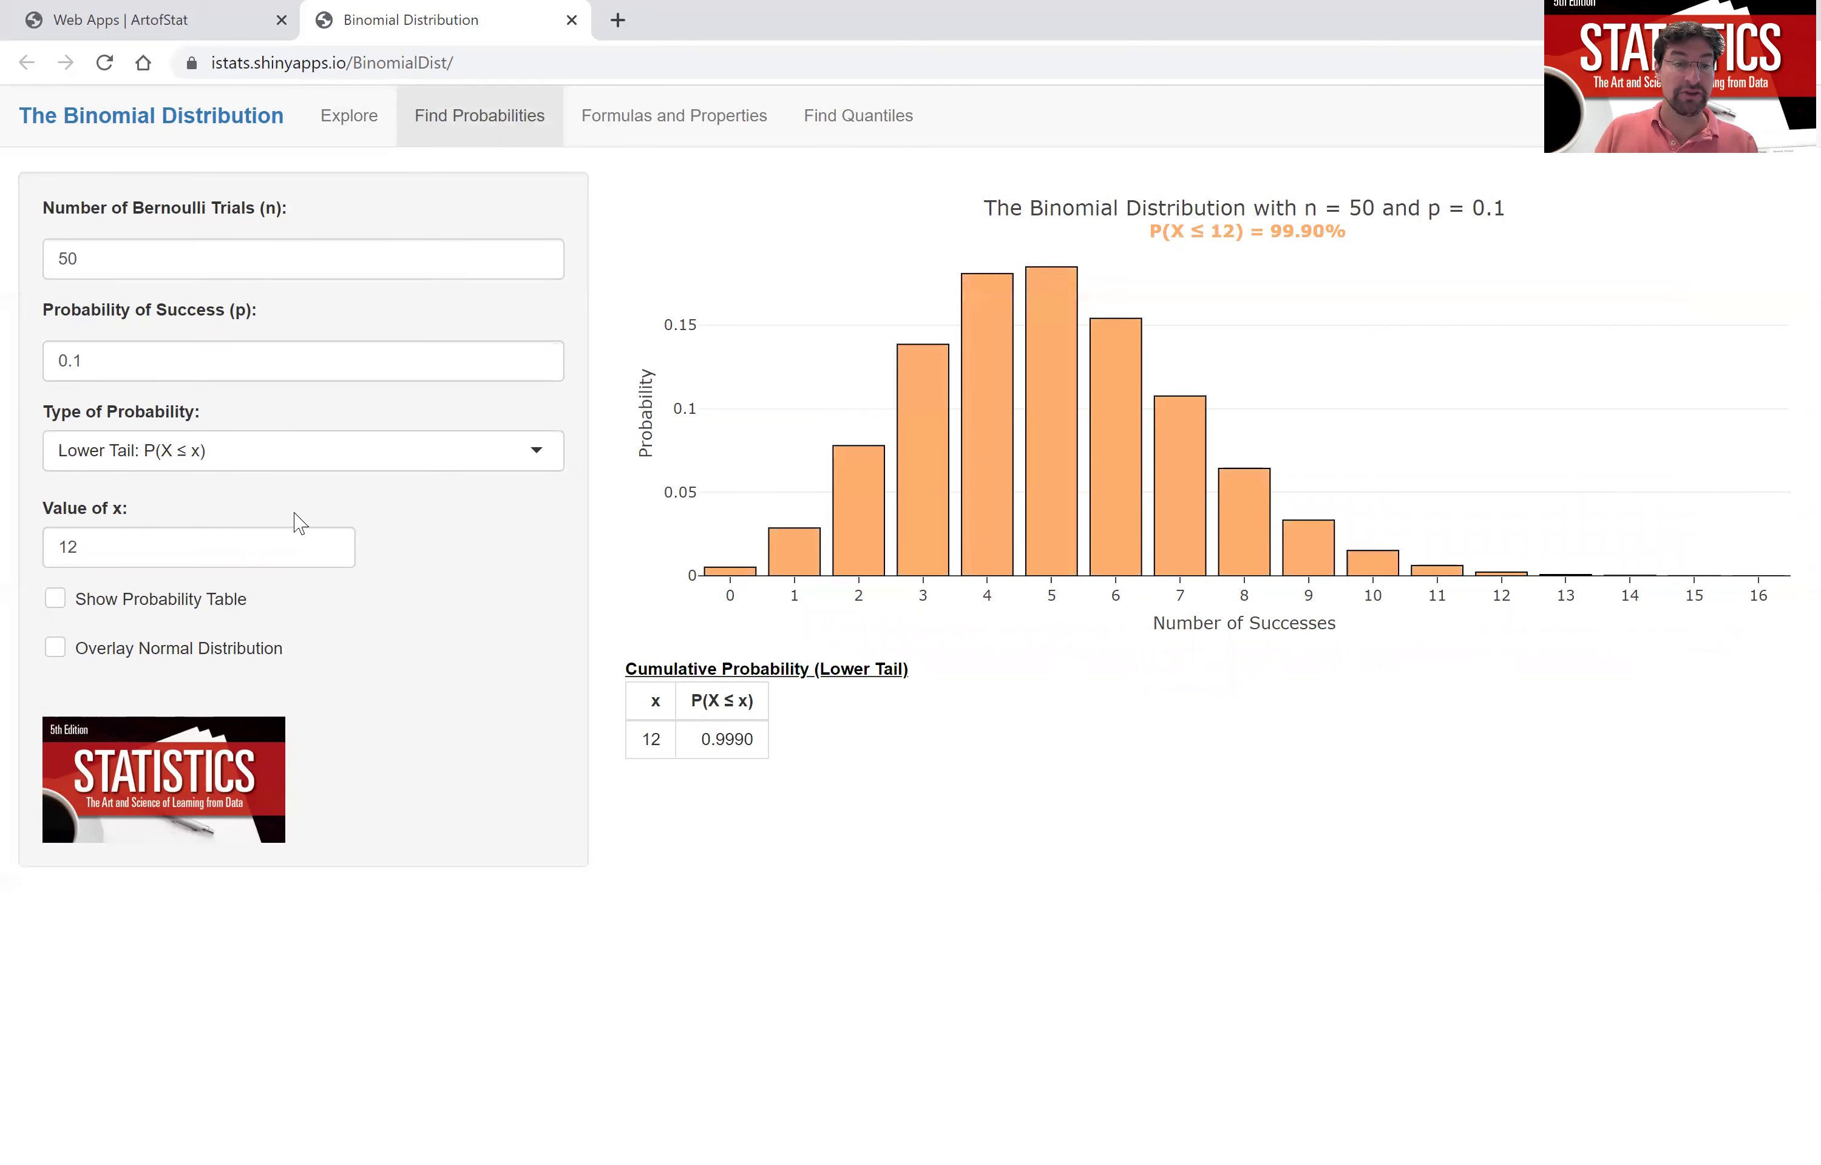
pyautogui.moveTo(92, 548); pyautogui.dragTo(39, 544)
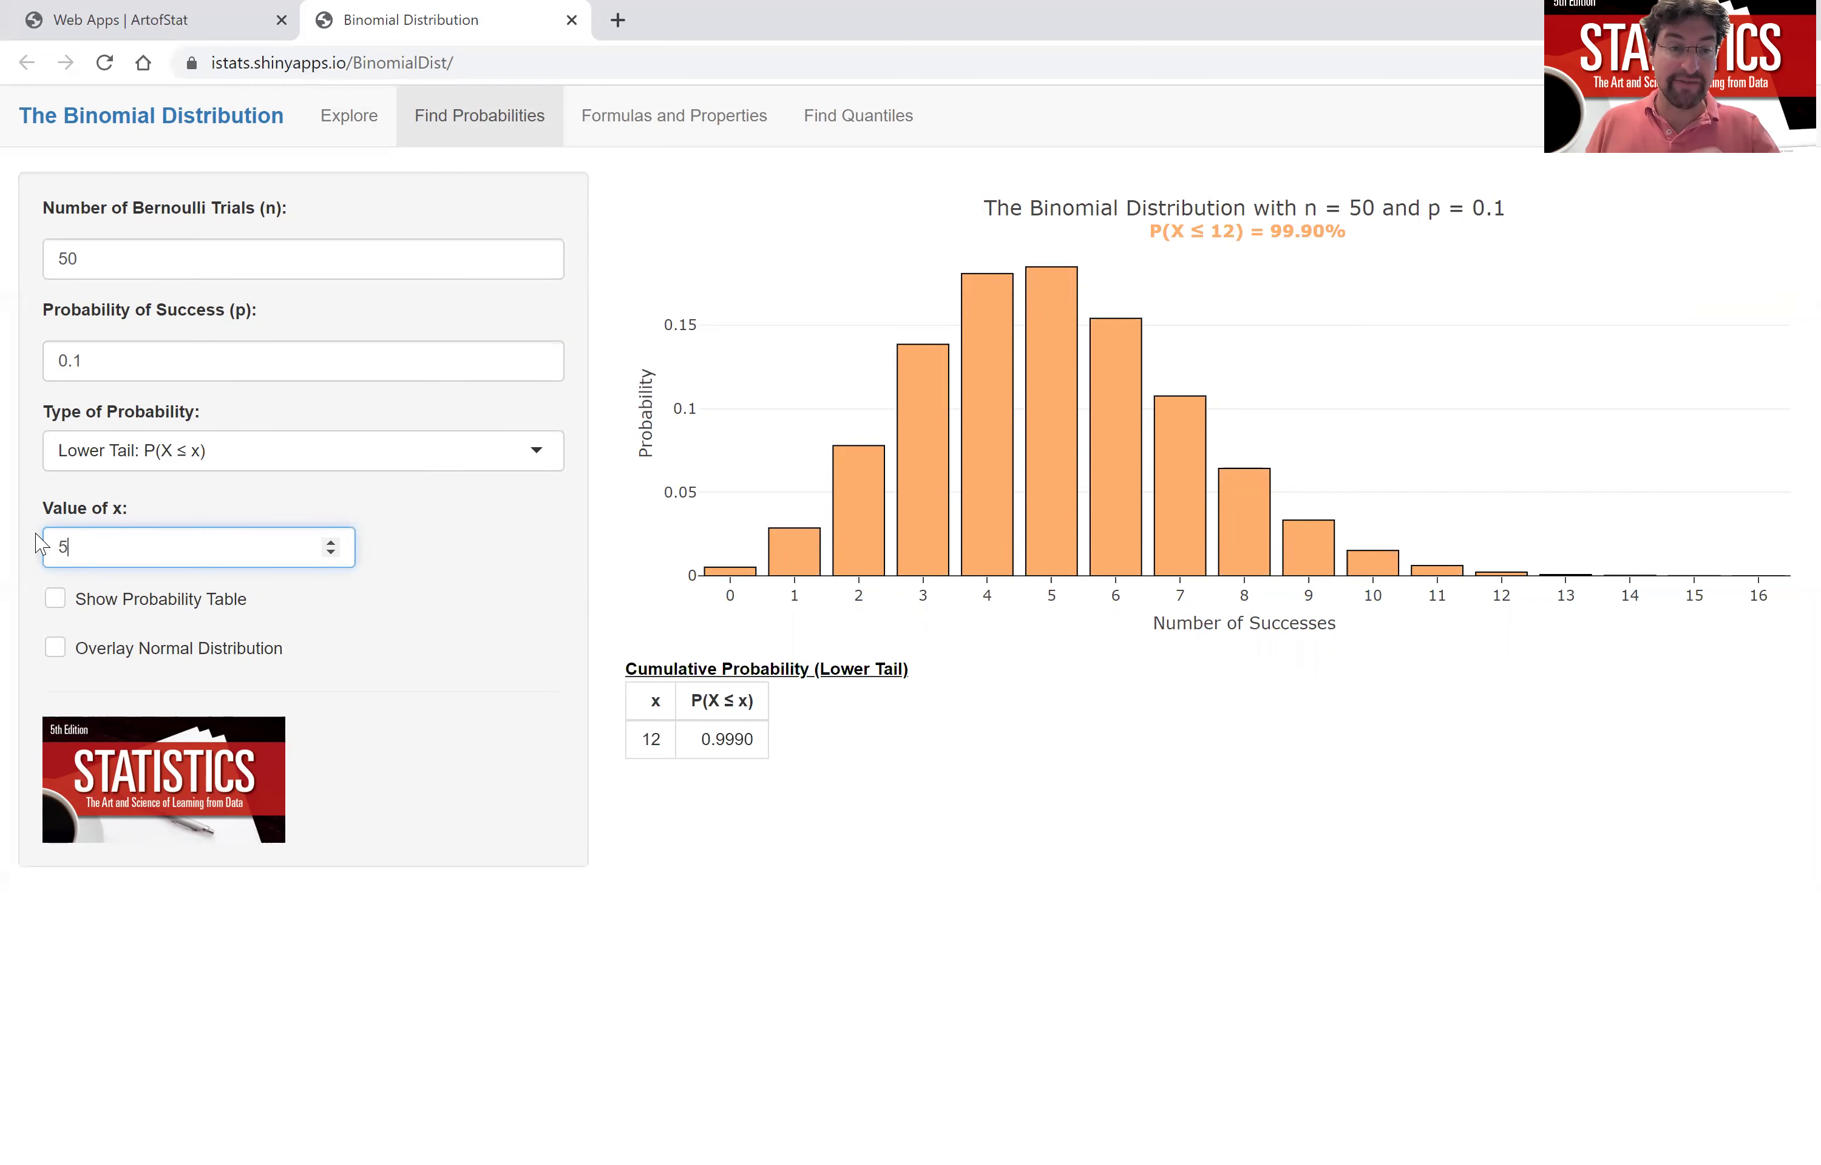
pyautogui.moveTo(100, 545); pyautogui.dragTo(42, 550)
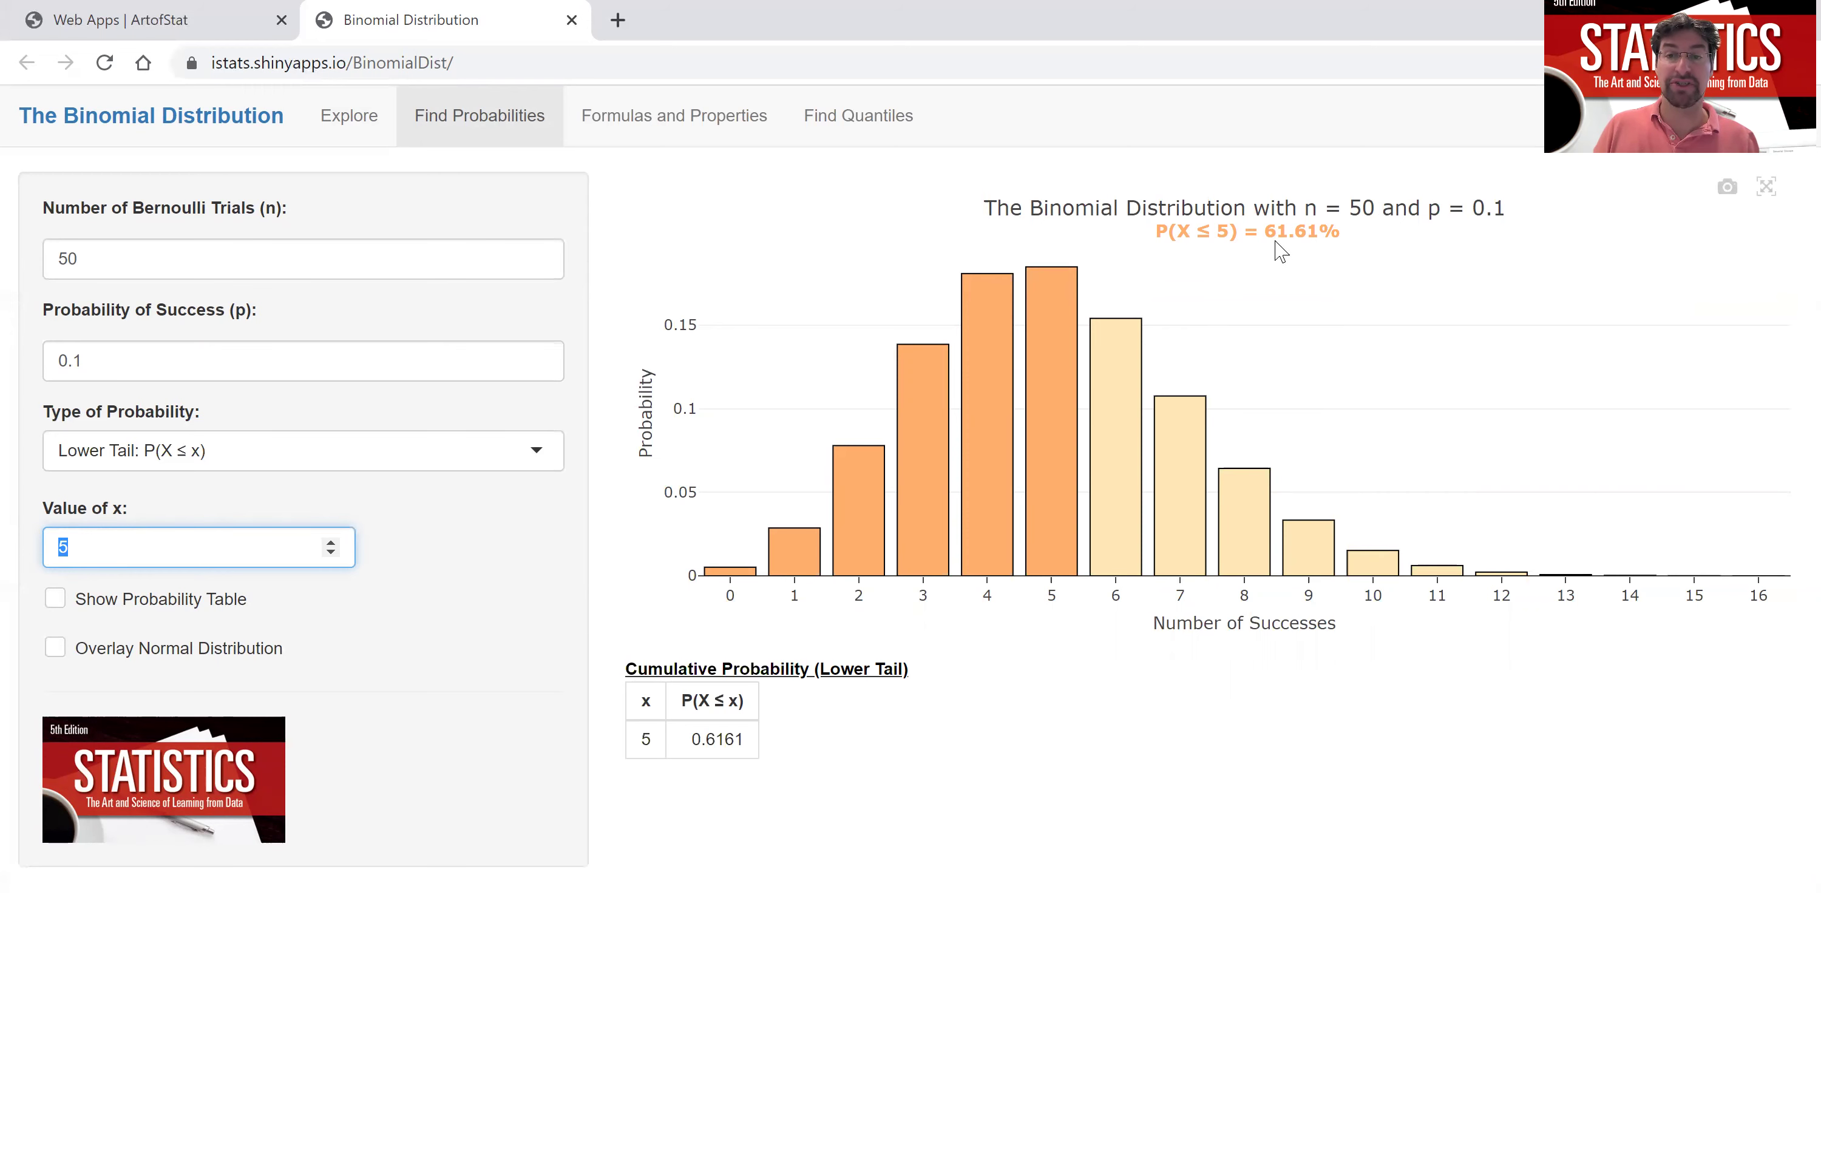
# Step: Switch to the upper-tail probability P(X ≥ 12), which comes to 0.32%
pyautogui.click(378, 451)
pyautogui.click(324, 568)
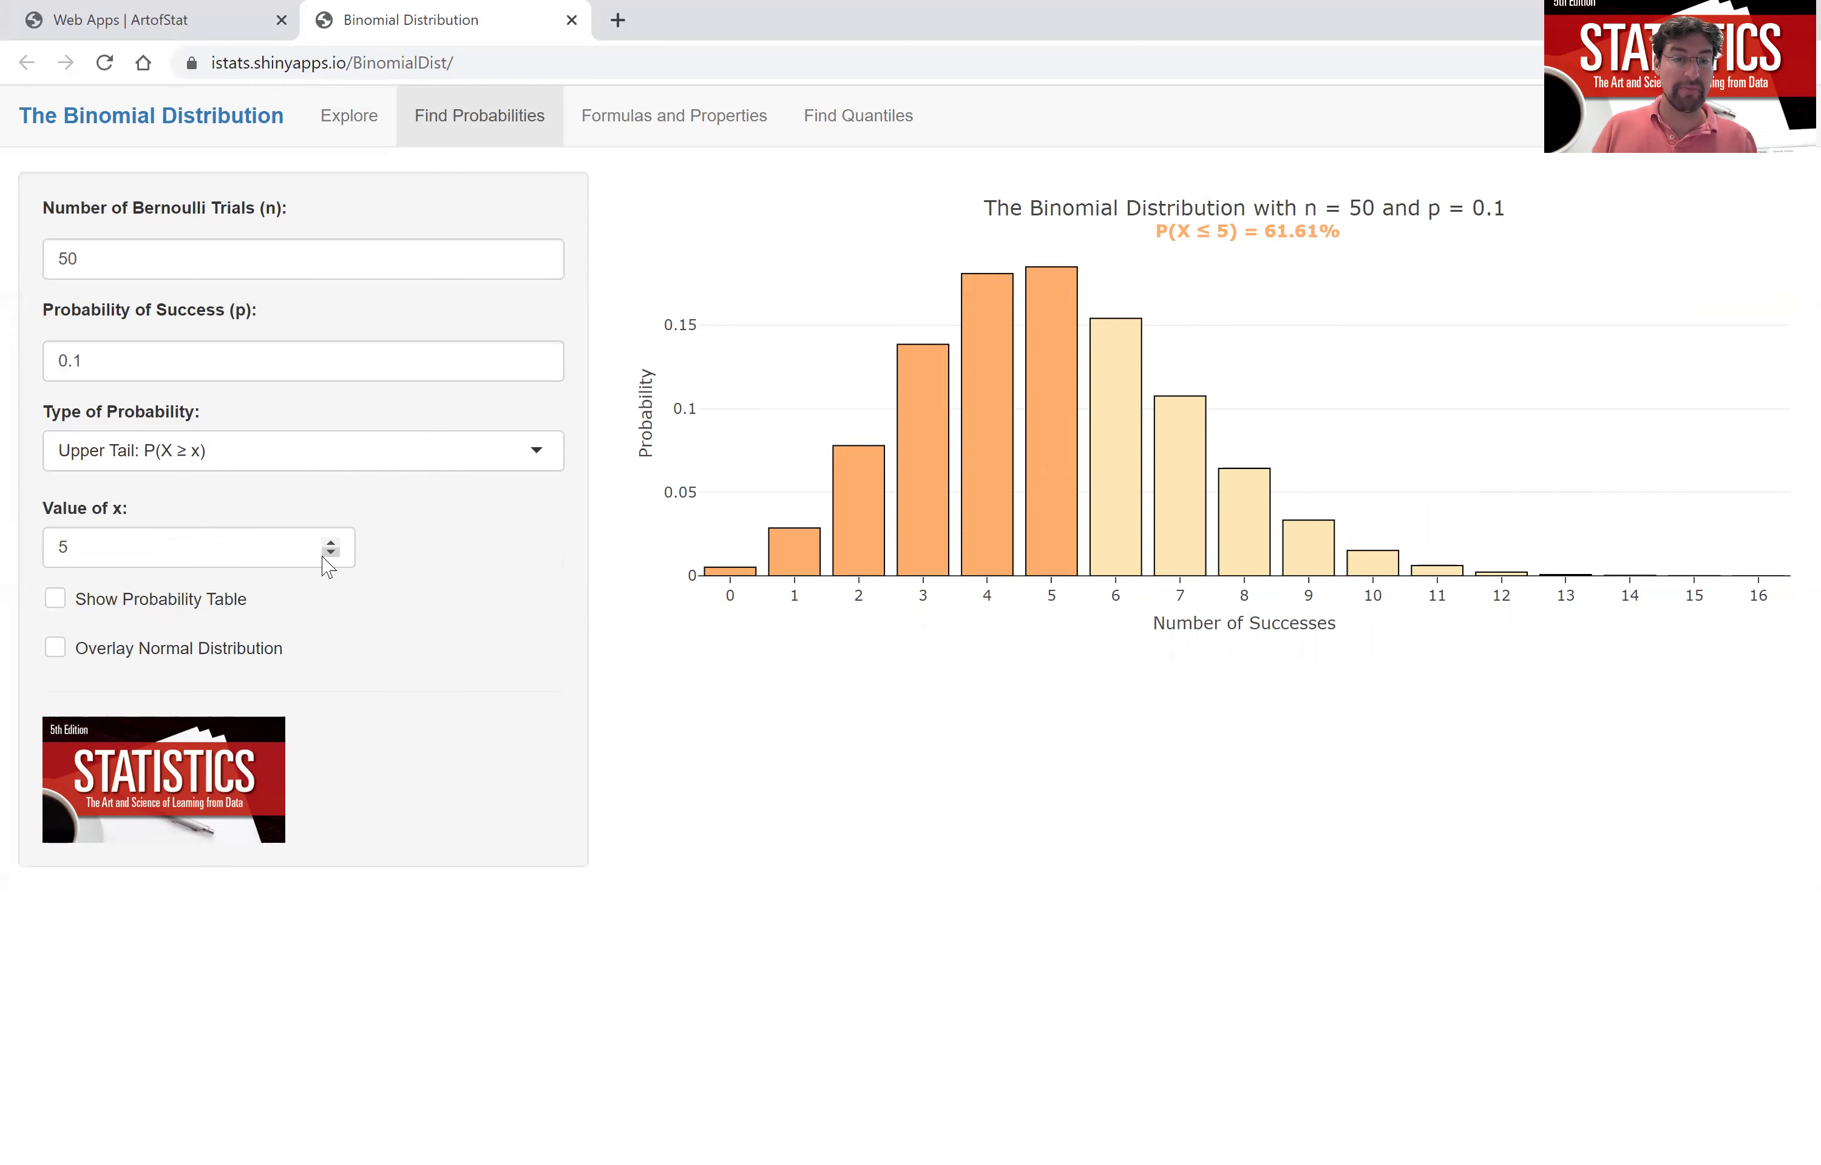
pyautogui.moveTo(167, 544); pyautogui.dragTo(27, 549)
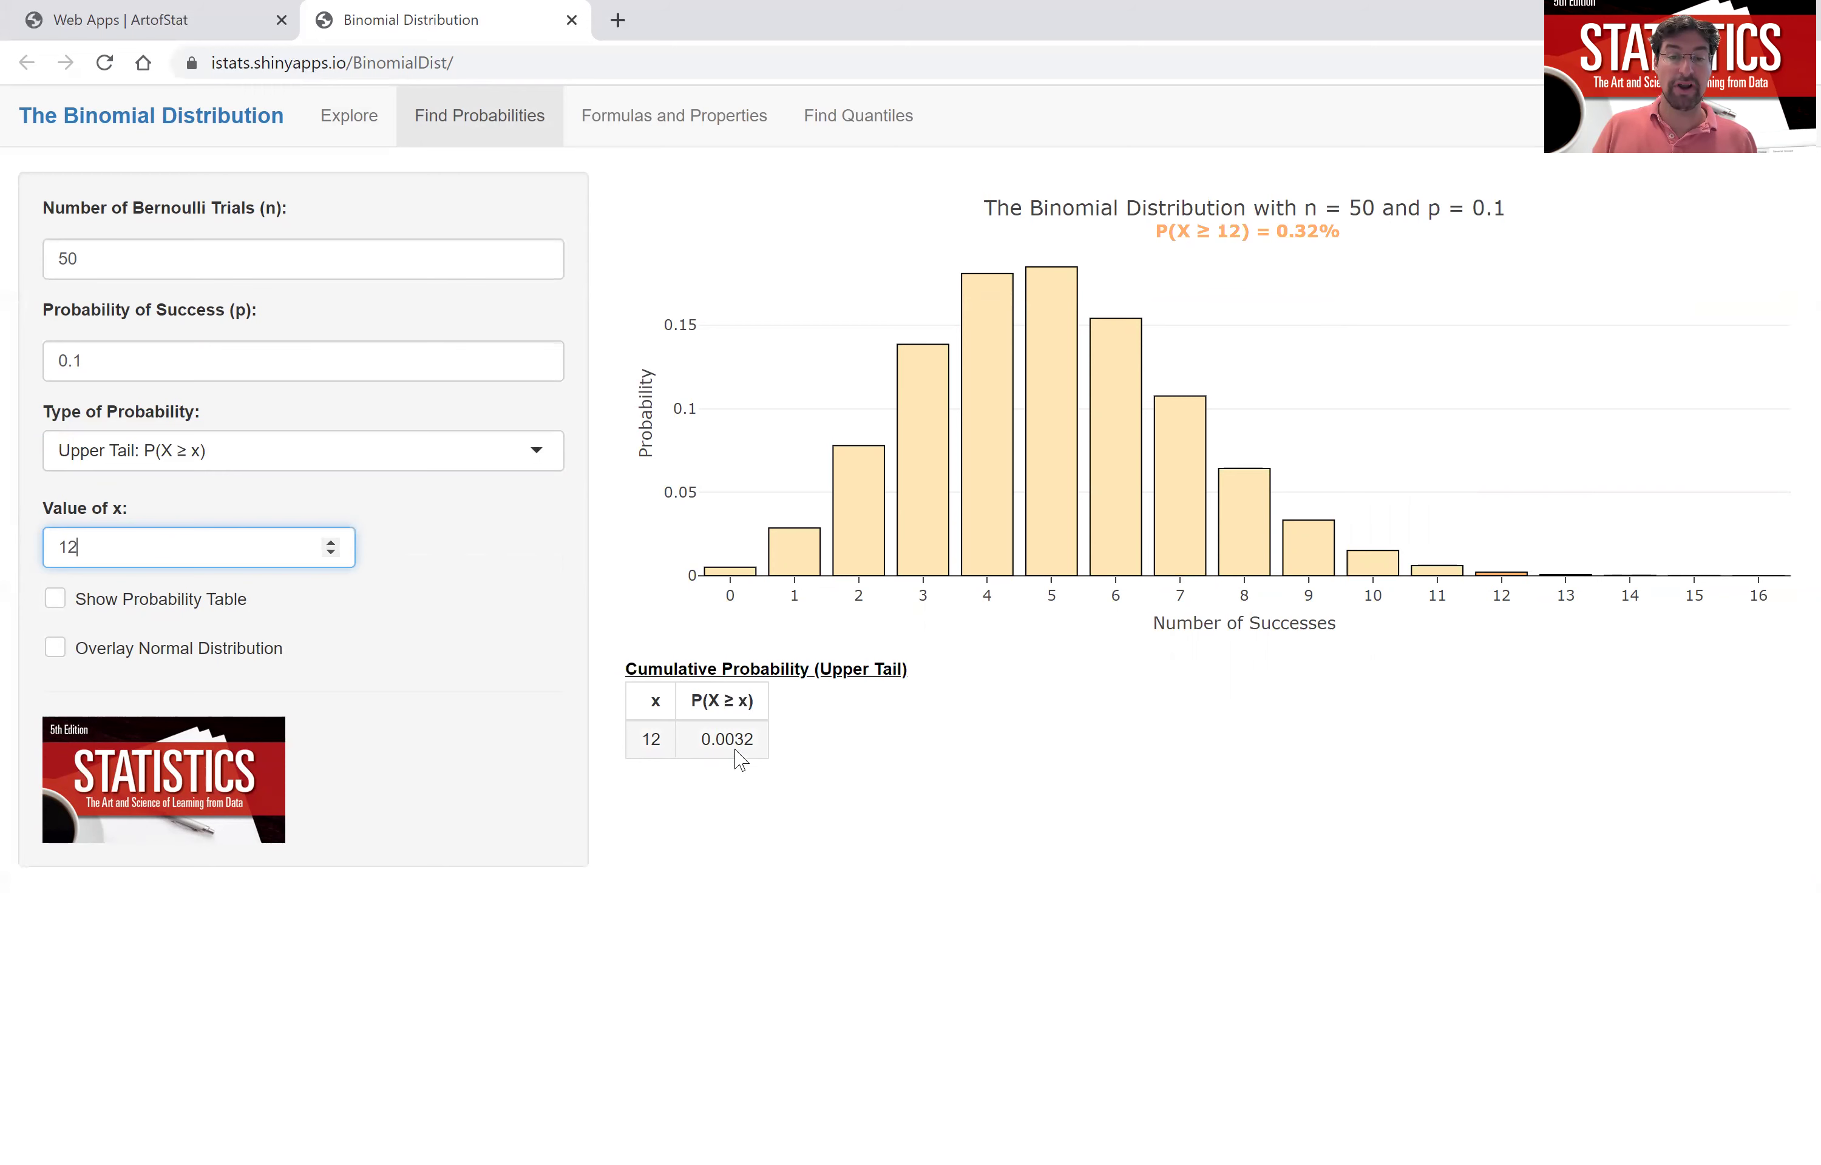
pyautogui.click(418, 464)
# Step: Choose an Interval probability with x1 = 3 and x2 = 8, giving 83.04%
pyautogui.click(371, 604)
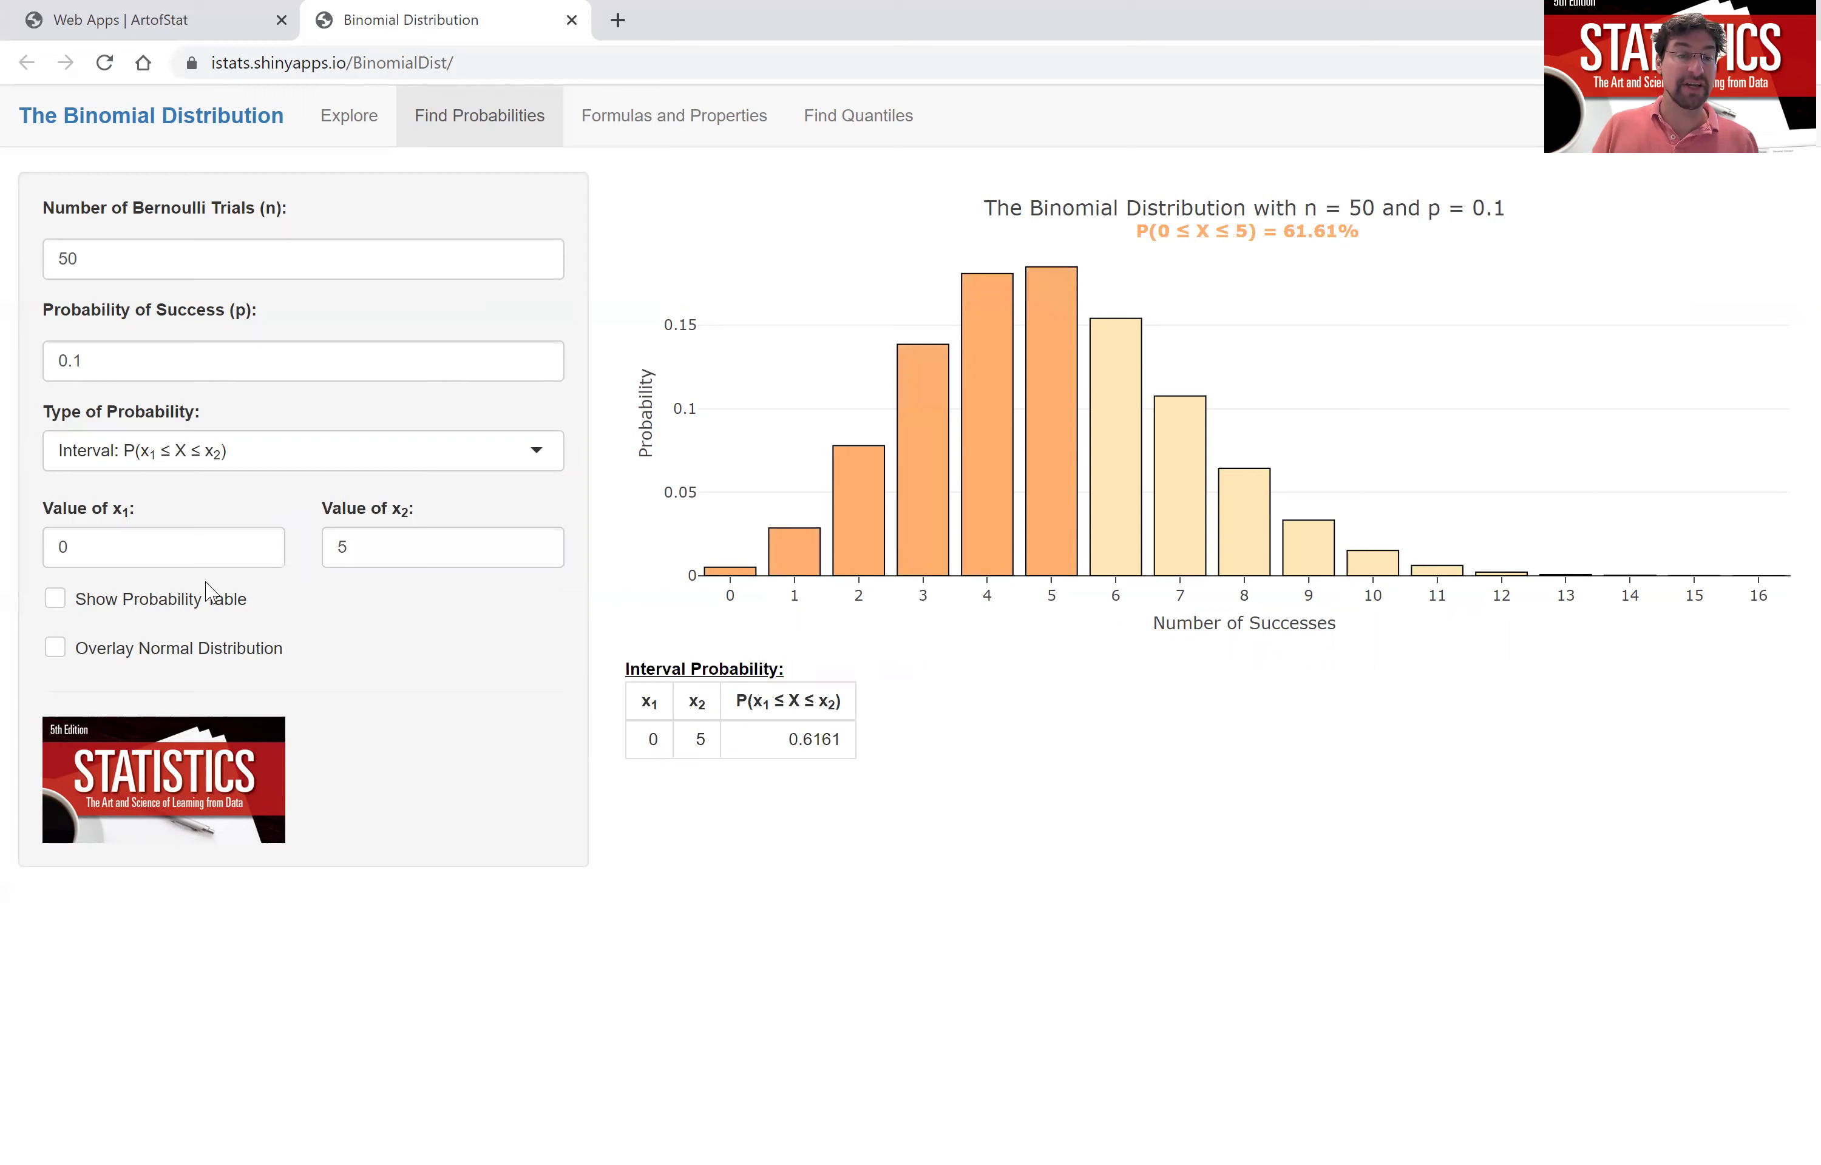
pyautogui.click(117, 544)
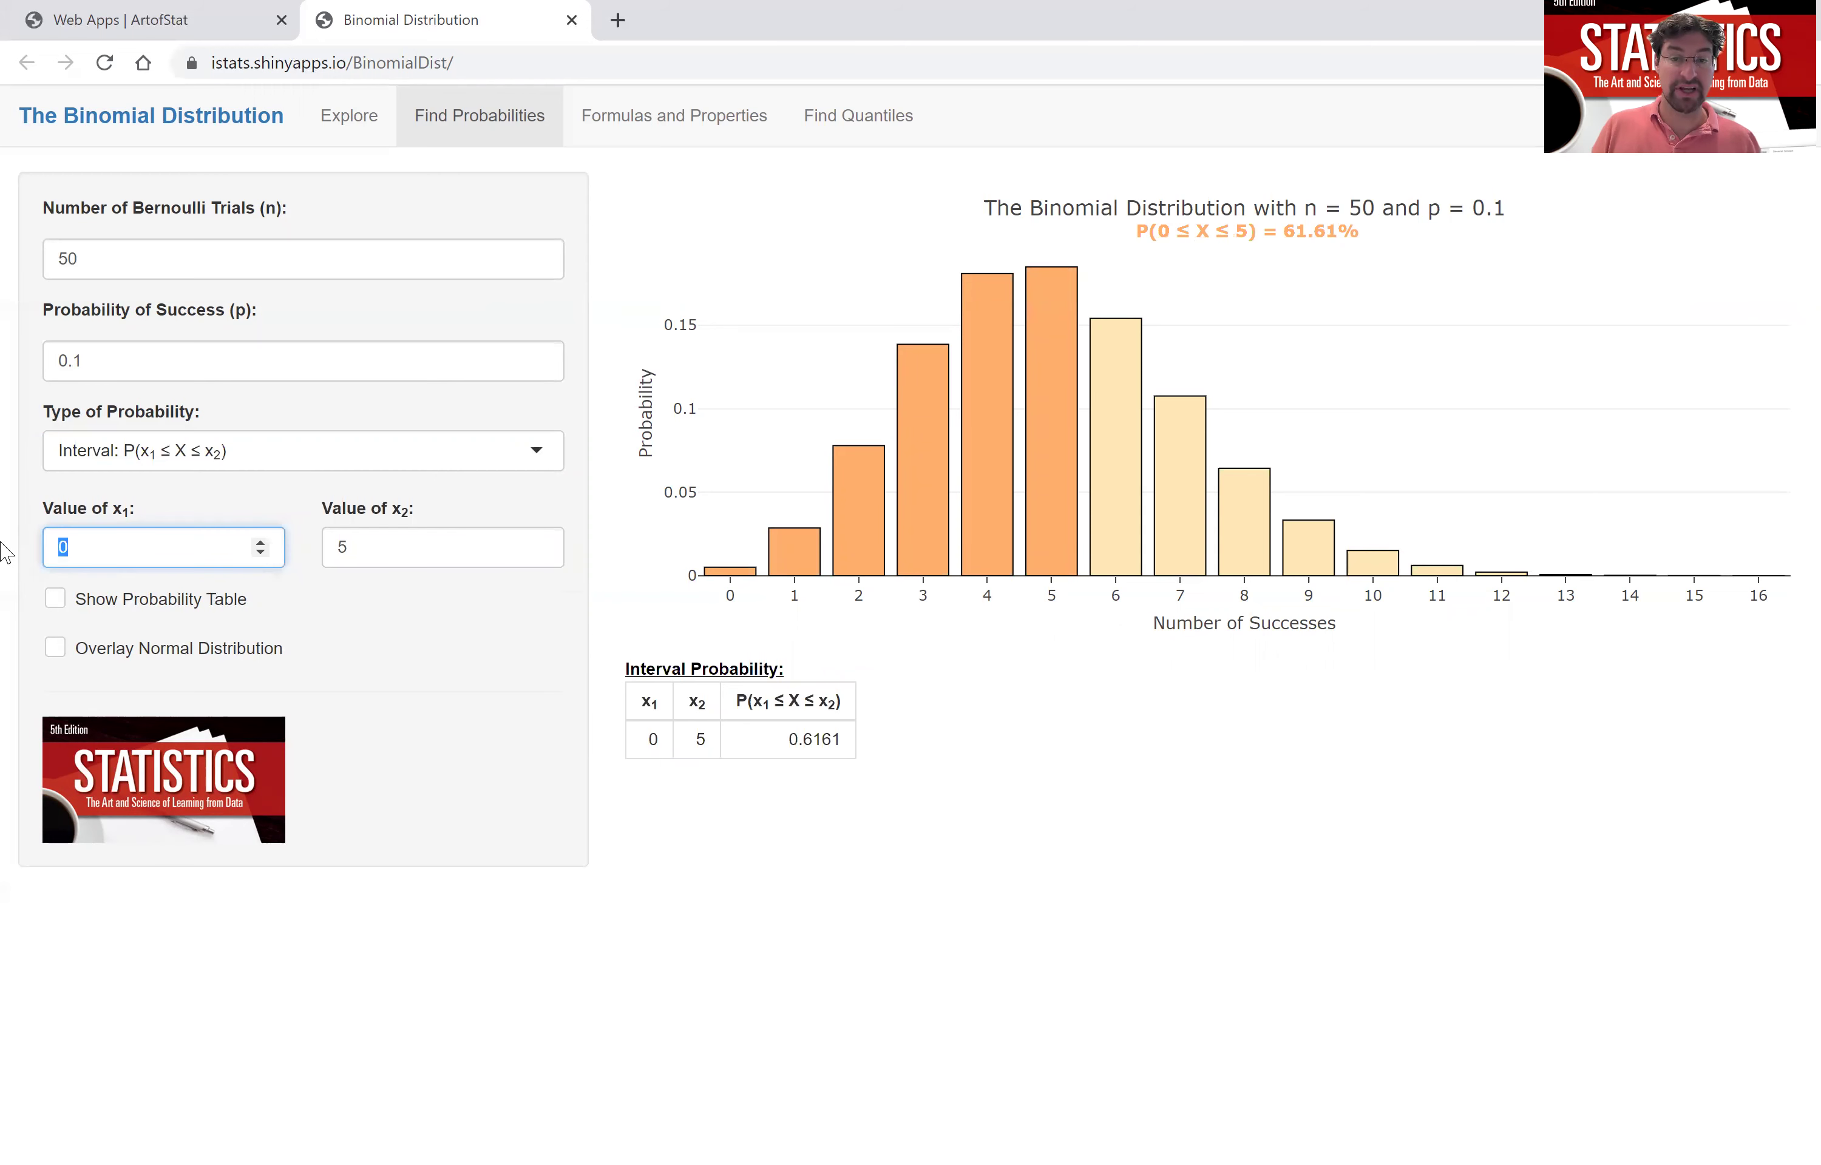
pyautogui.write('3')
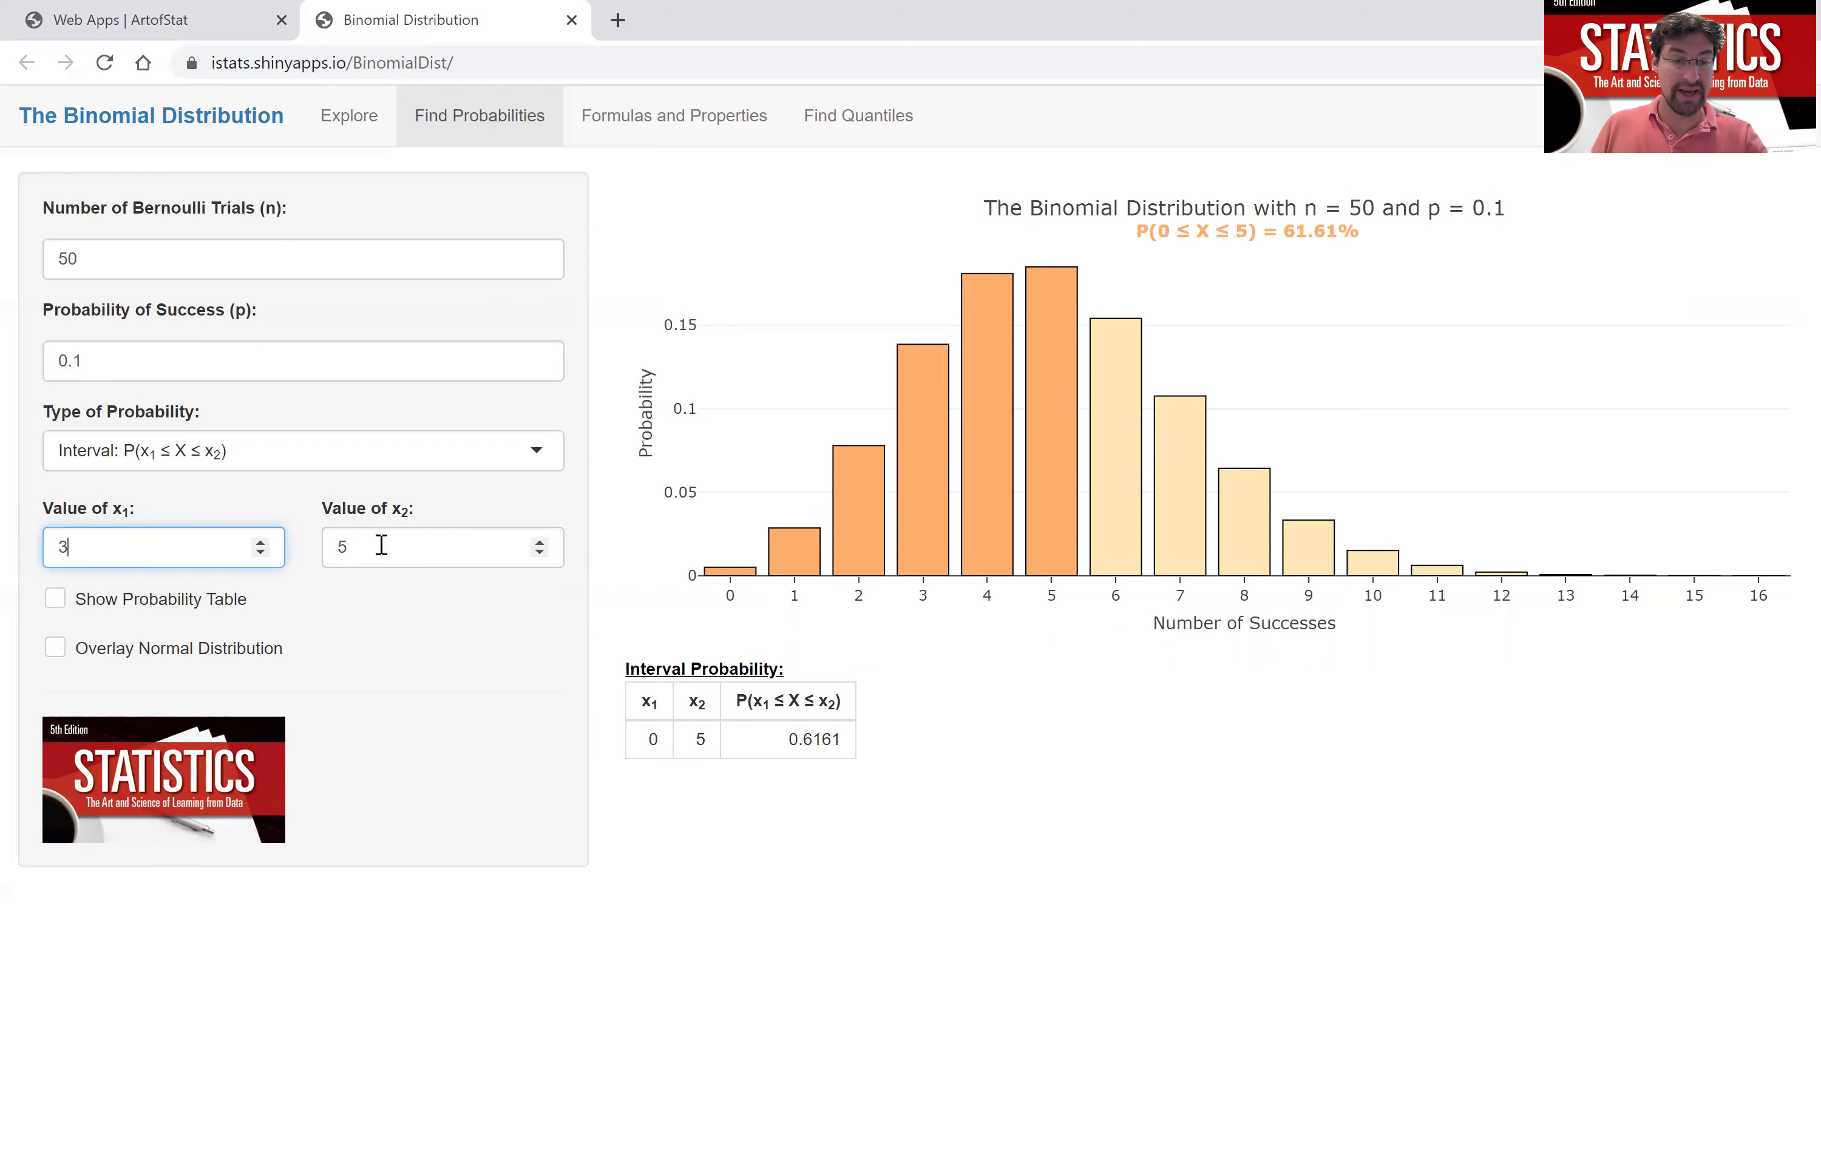
pyautogui.press('Tab')
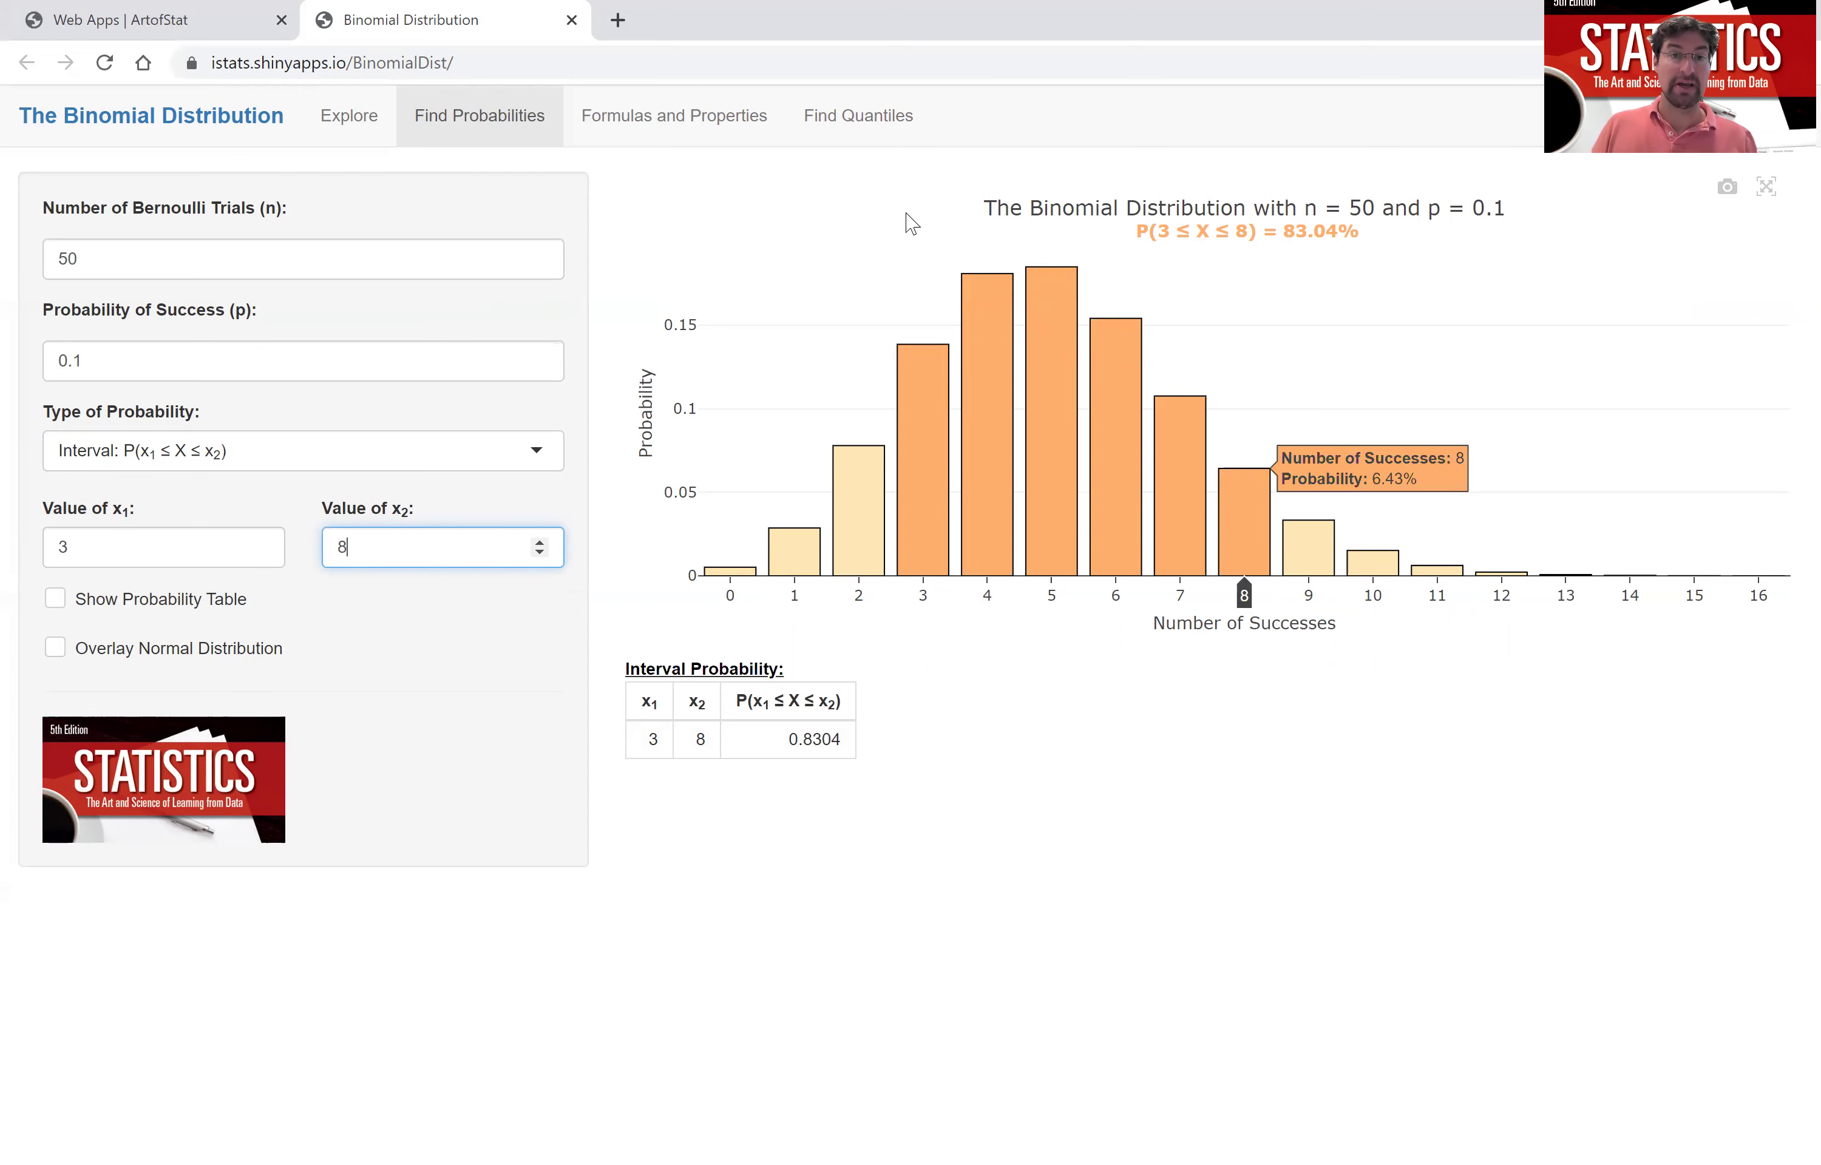
pyautogui.click(632, 130)
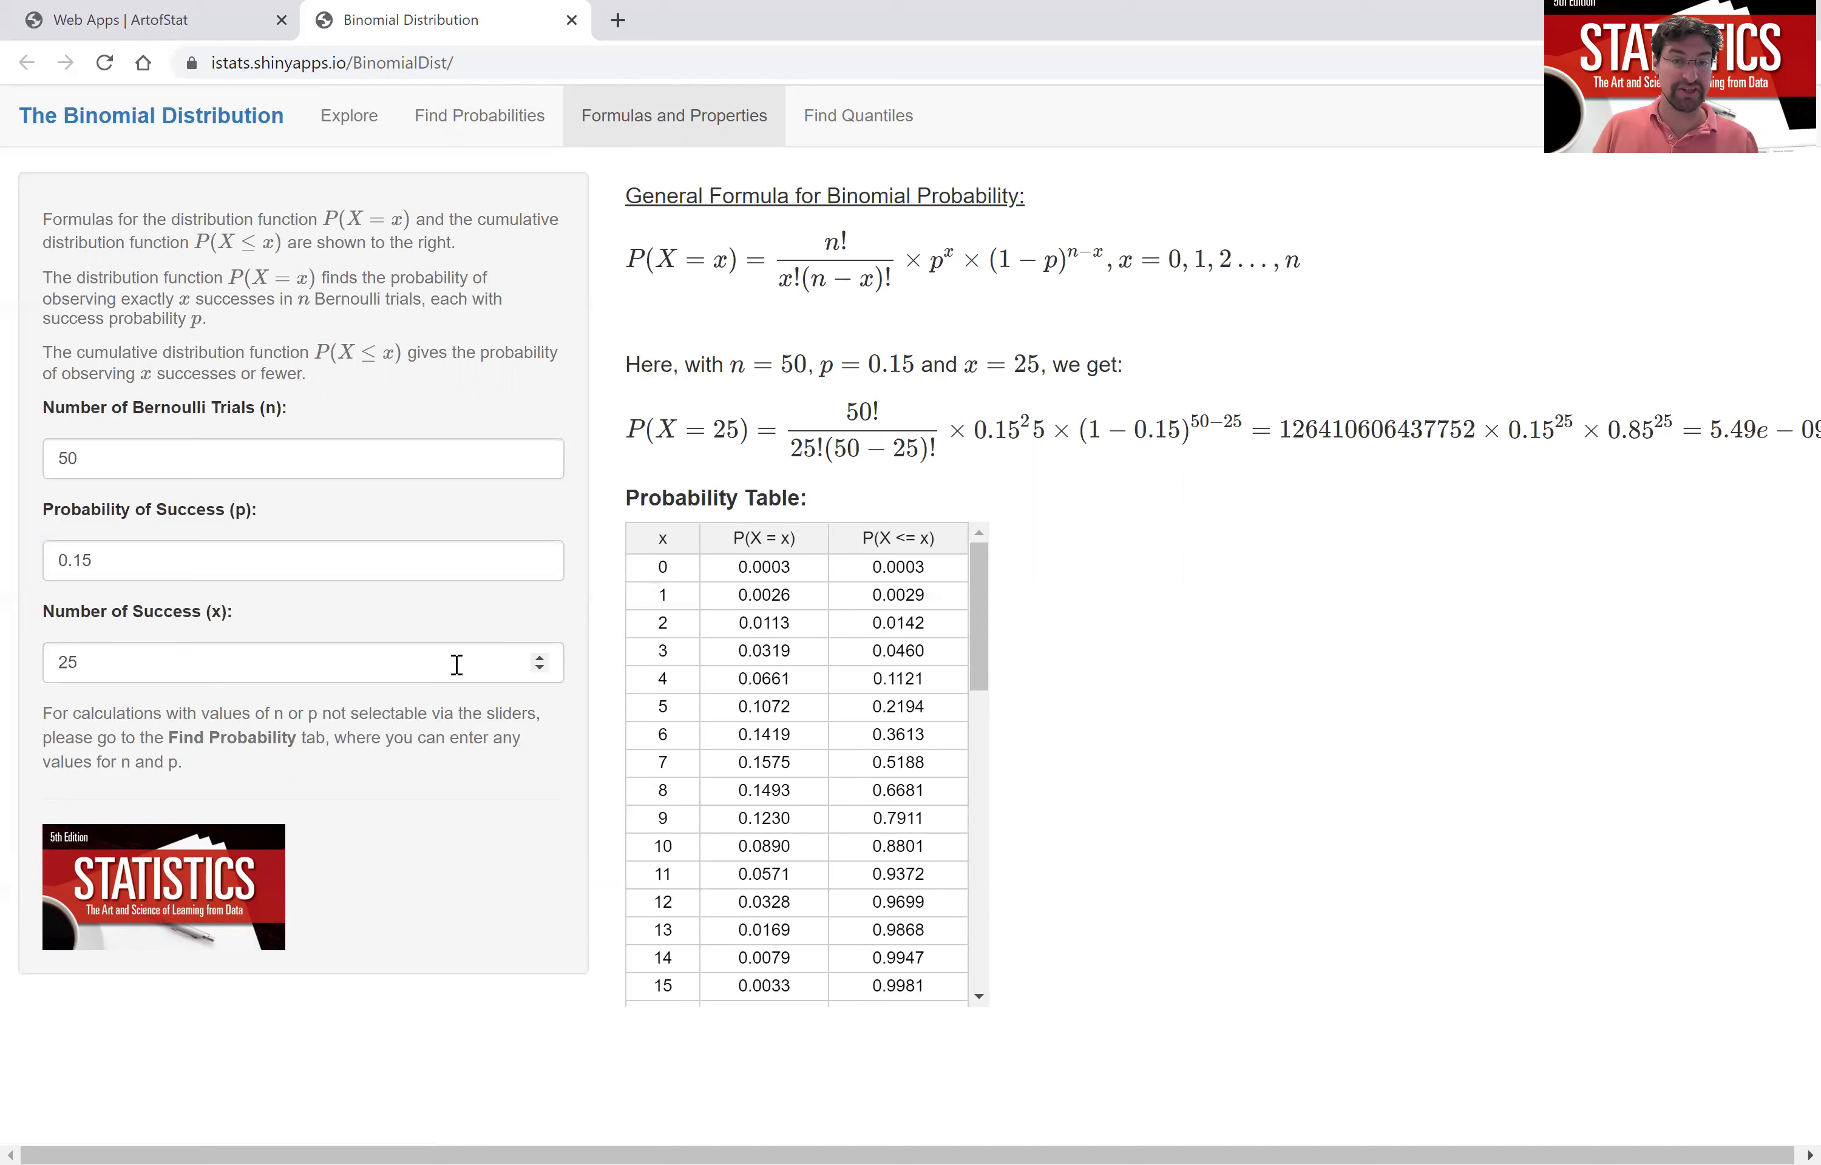
# Step: Lower the number of successes from 25 to 21 to show the worked P(X = 21) formula
pyautogui.click(540, 666)
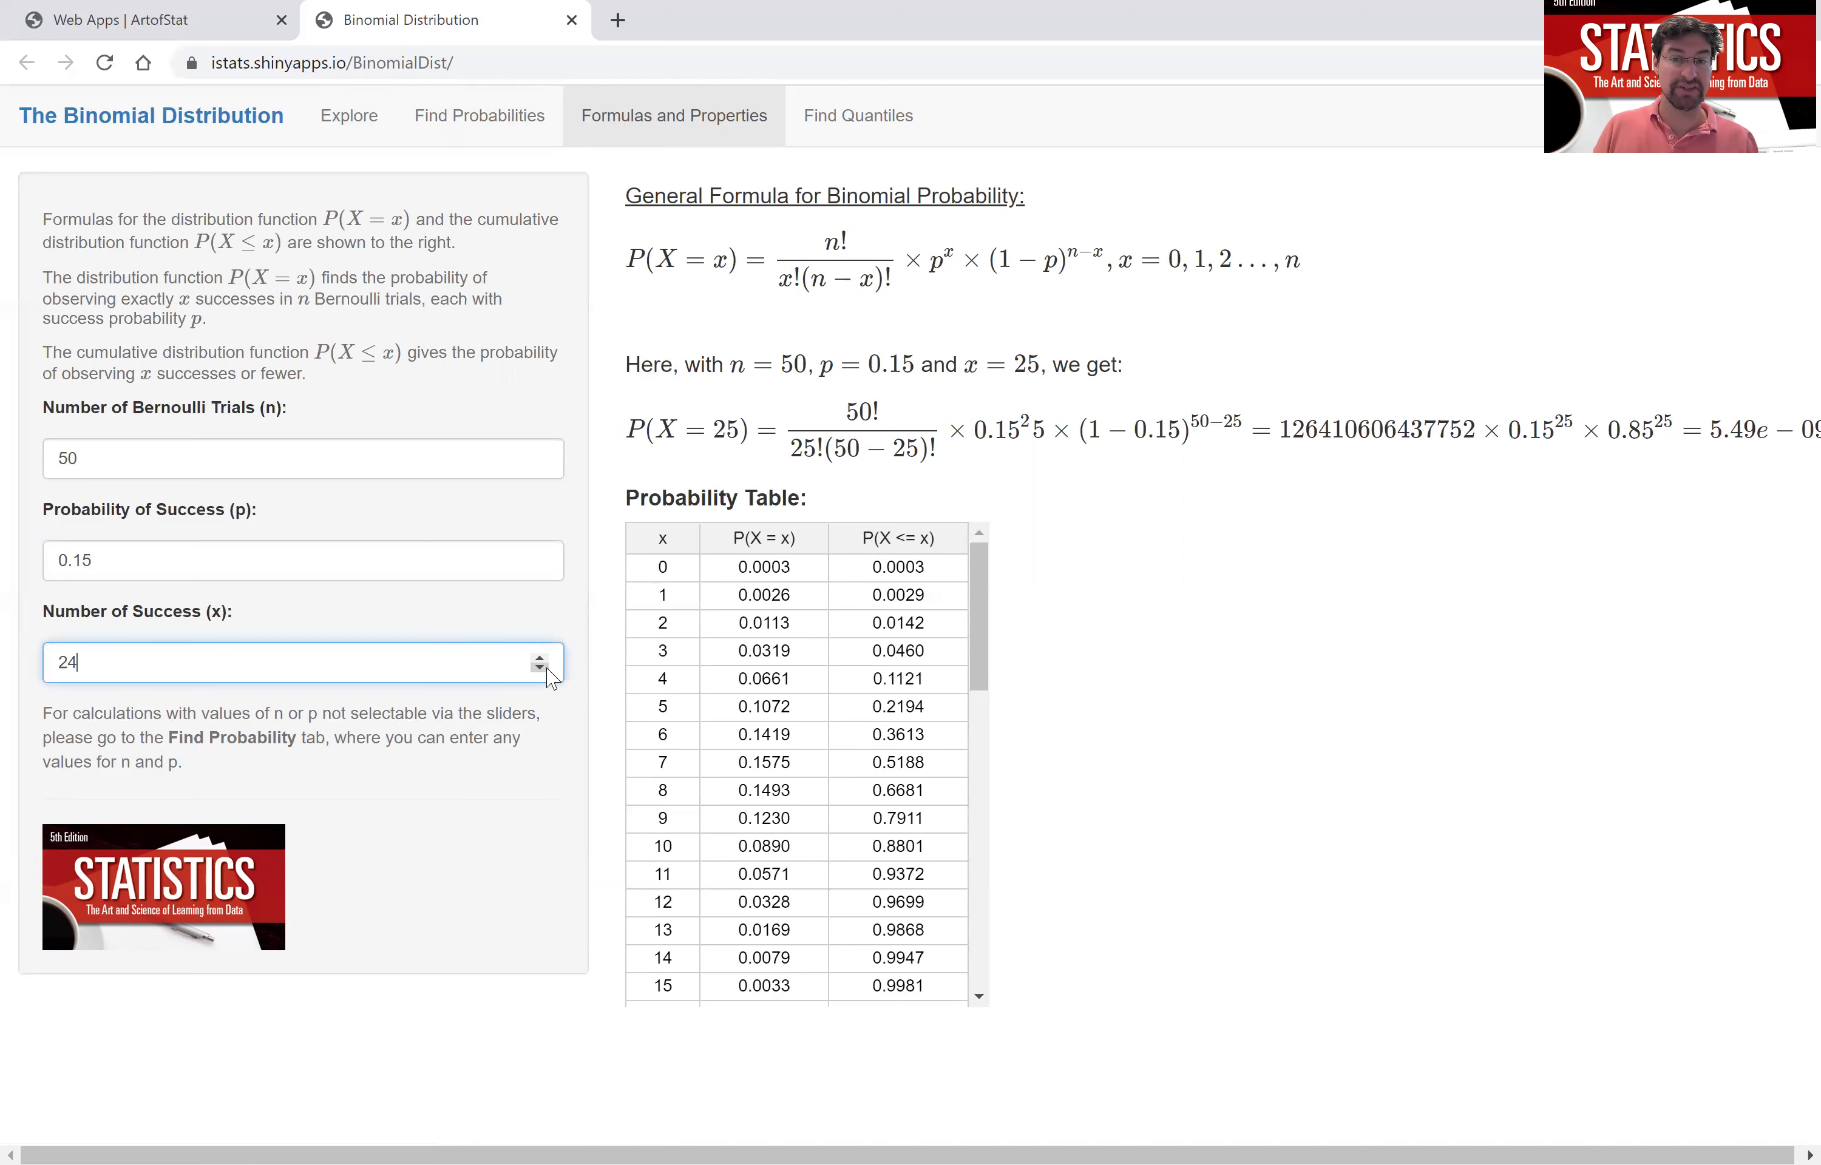
pyautogui.click(539, 667)
pyautogui.click(540, 667)
pyautogui.press('Down')
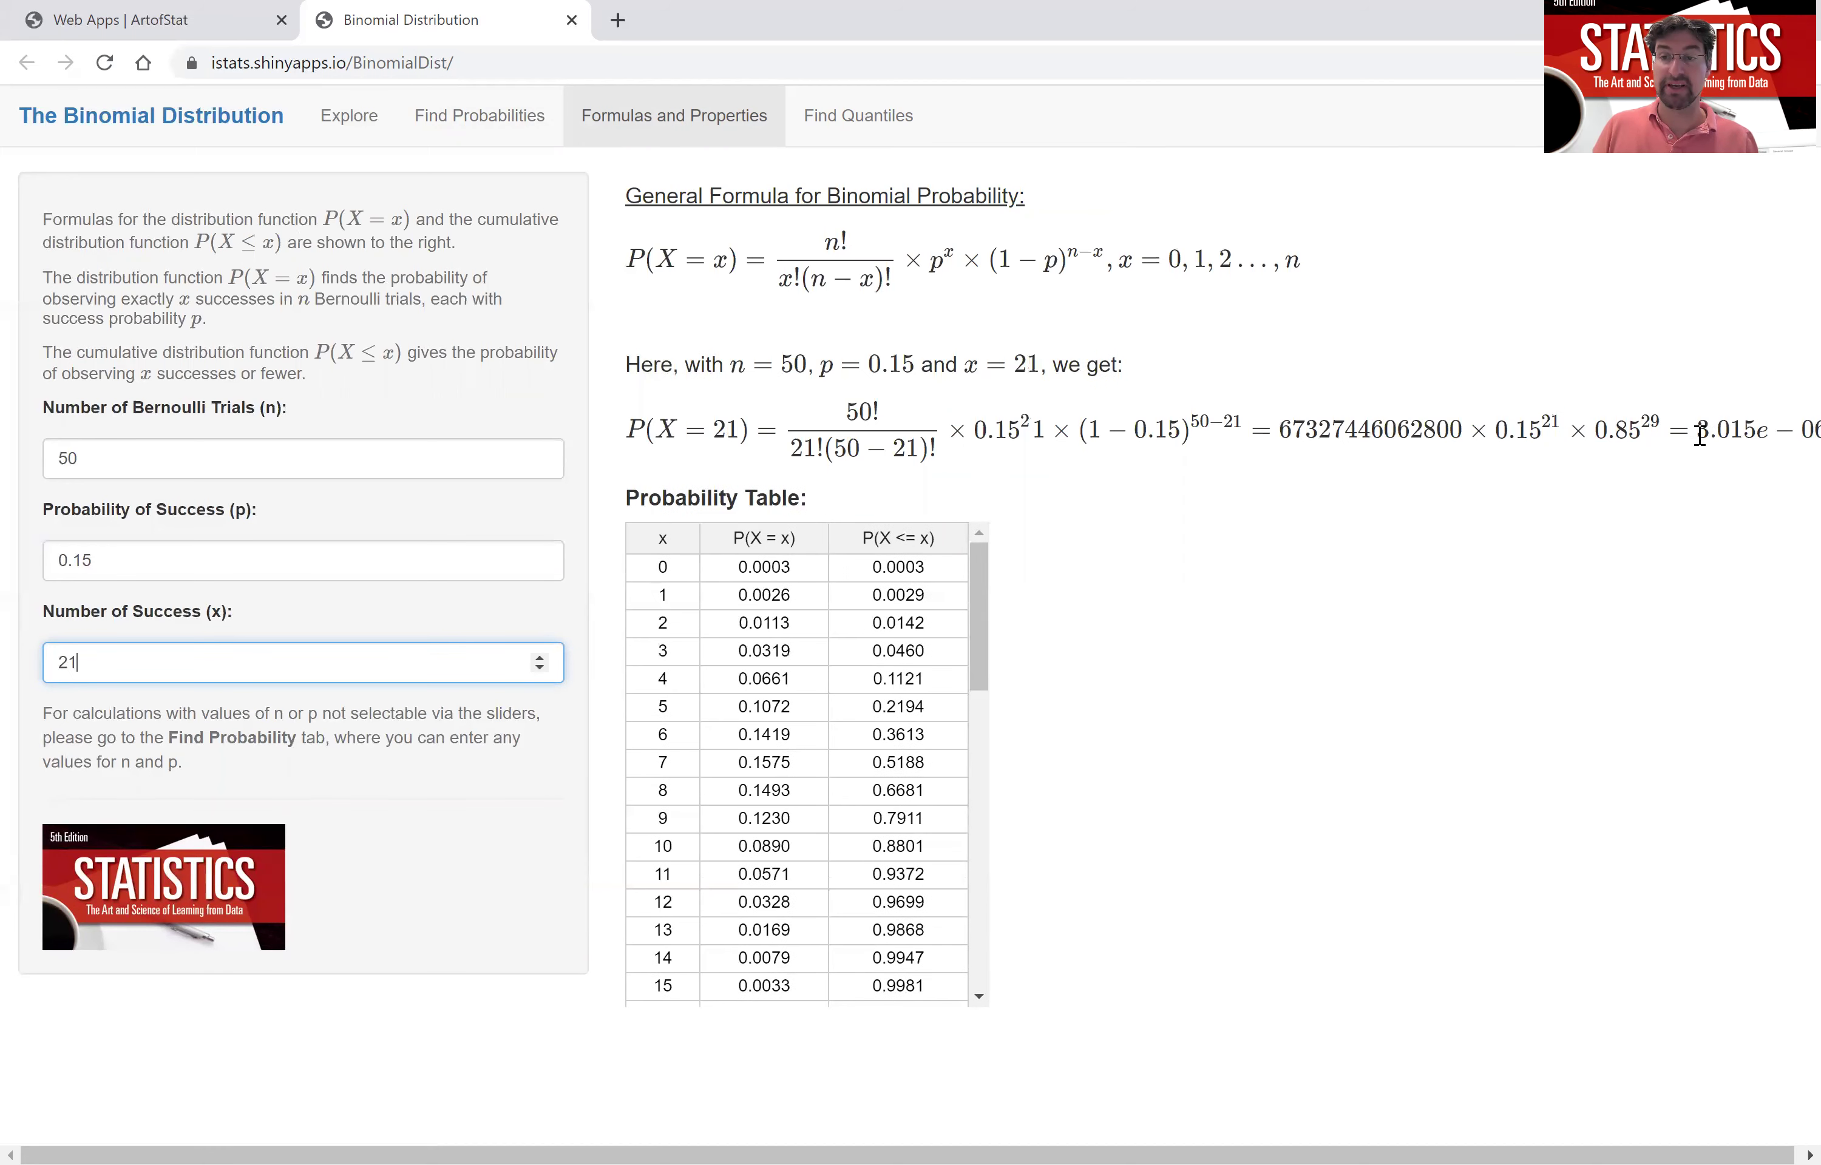
pyautogui.moveTo(976, 648); pyautogui.dragTo(518, 291)
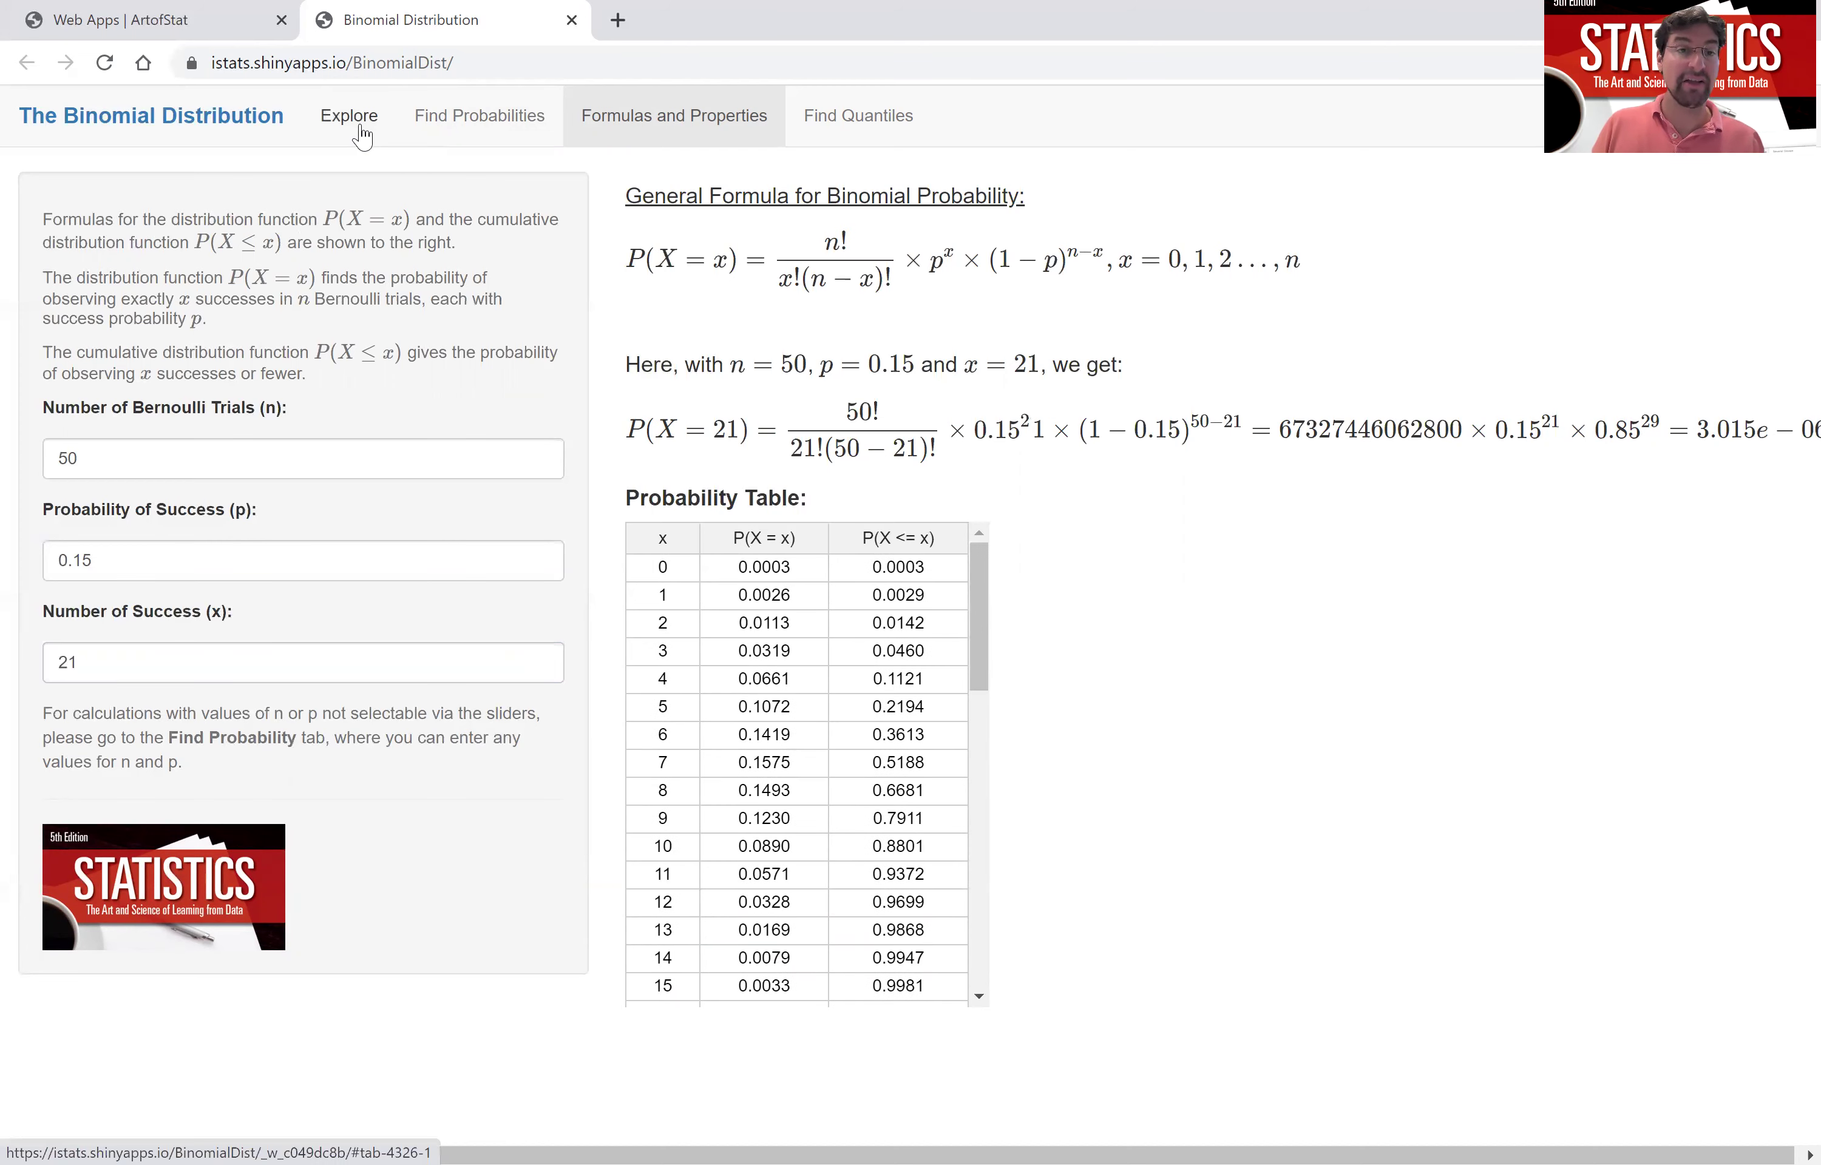
pyautogui.click(362, 132)
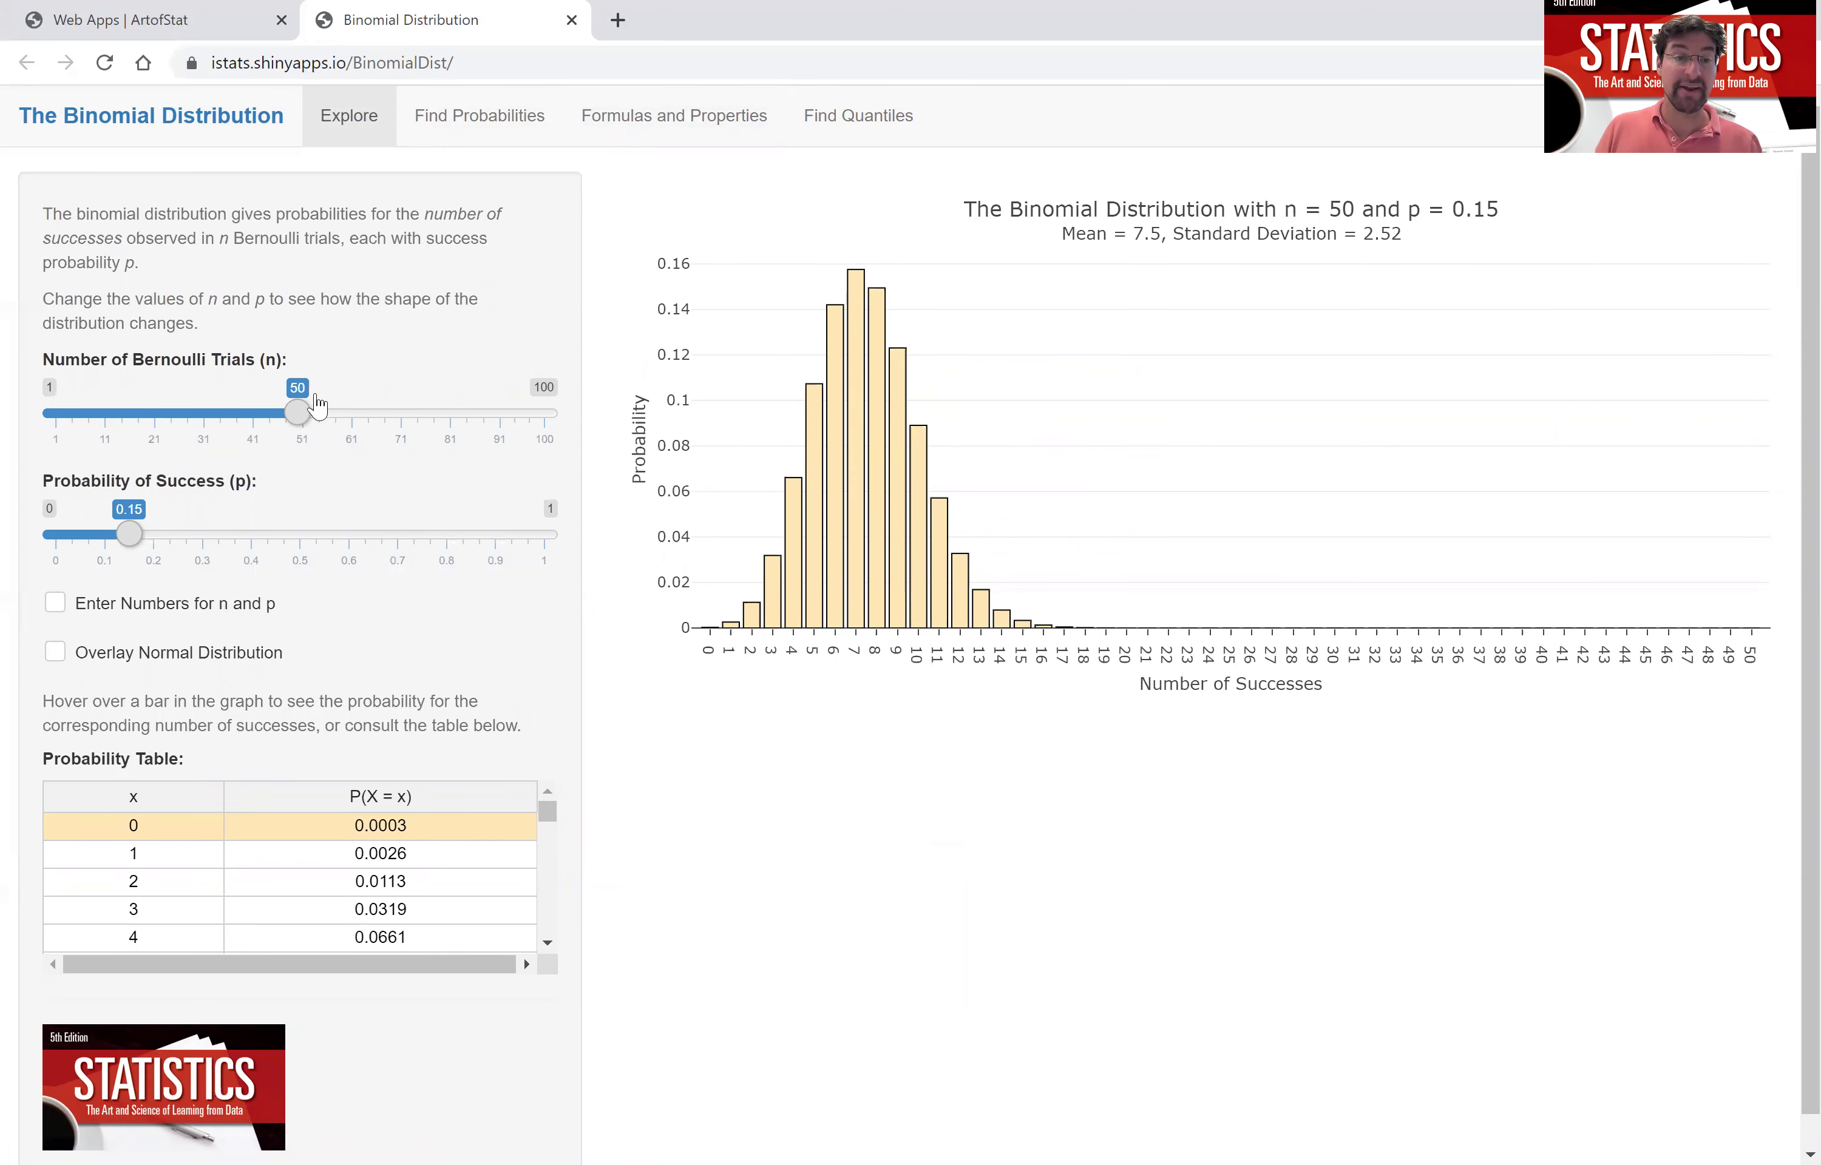
# Step: Set n = 66 and p = 0.27 and overlay the normal curve (mean 17.82, SD 3.61)
pyautogui.moveTo(298, 417); pyautogui.dragTo(377, 435)
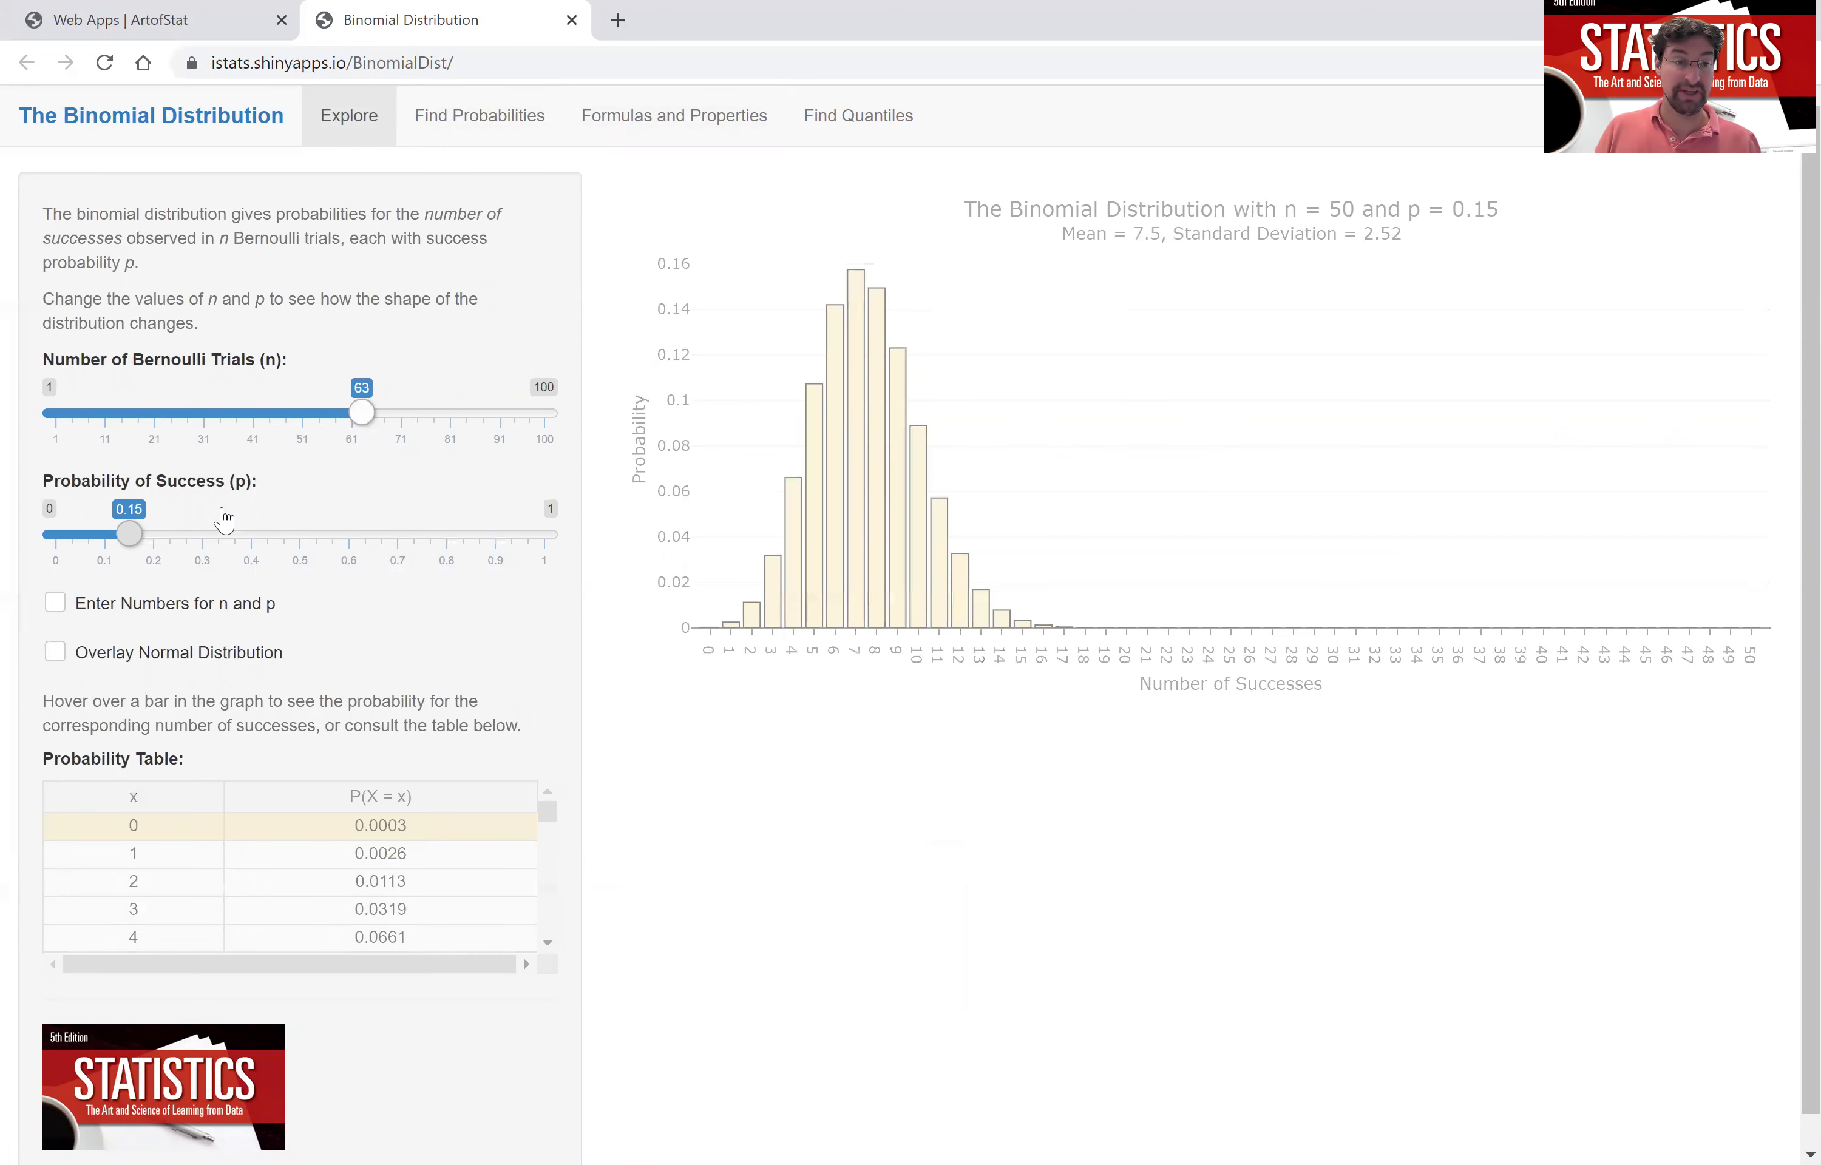
pyautogui.click(188, 536)
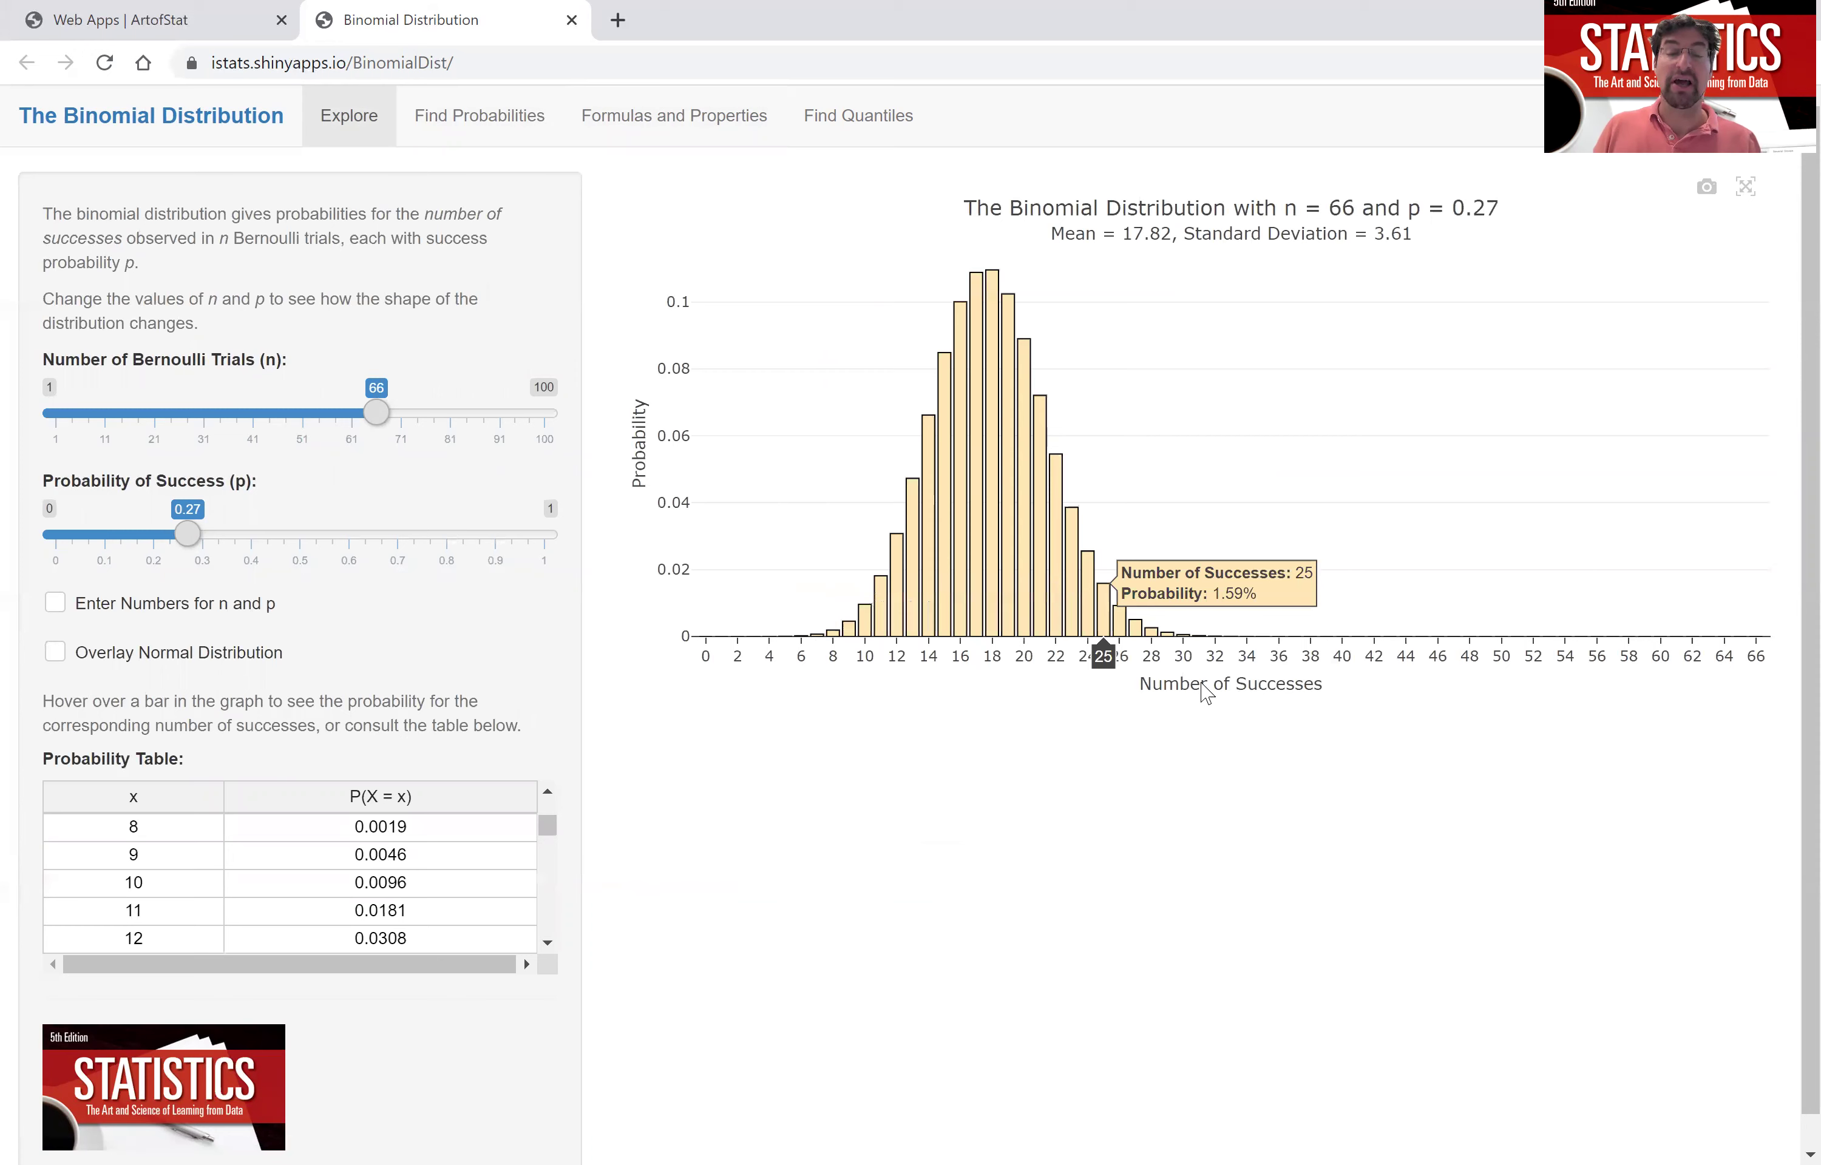
pyautogui.click(214, 662)
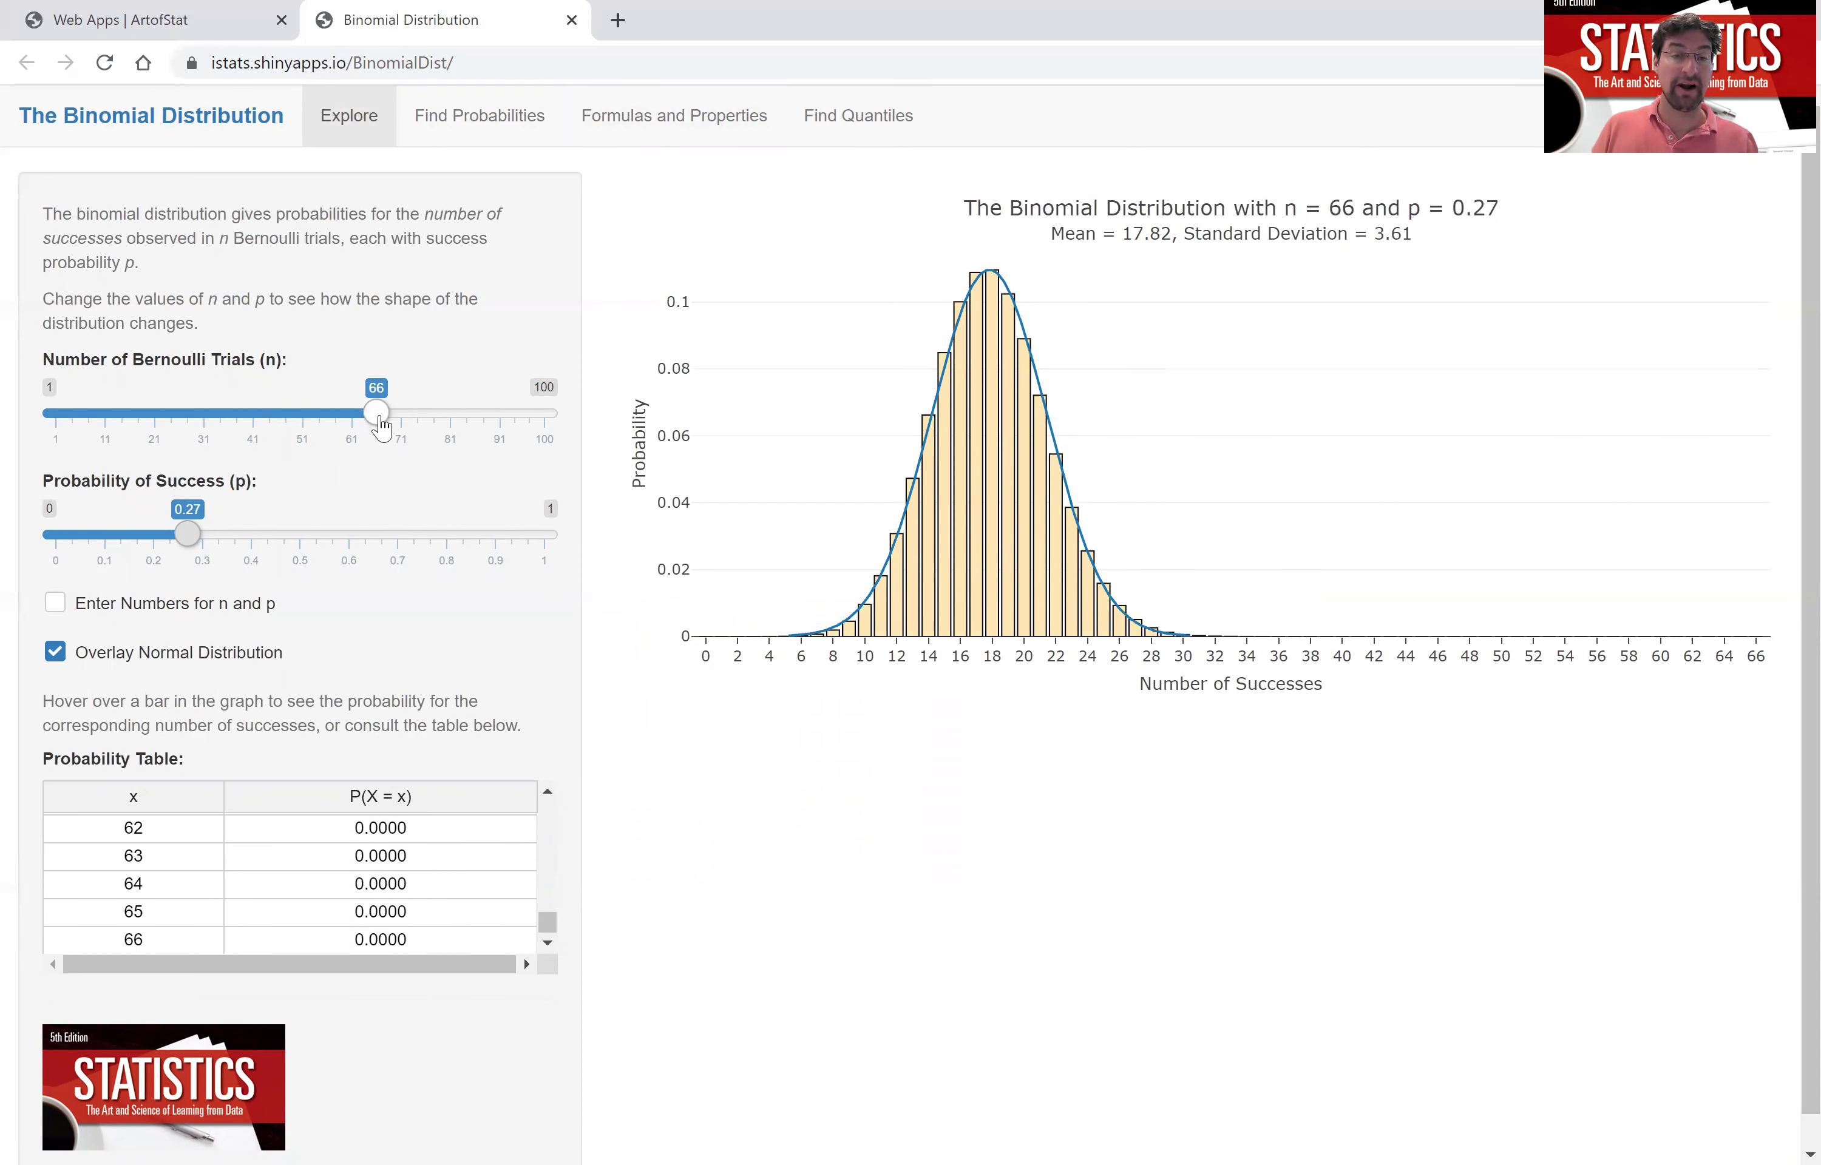
# Step: Move to n = 79, p = 0.02 and turn off the normal overlay, showing a right-skewed graph
pyautogui.click(437, 417)
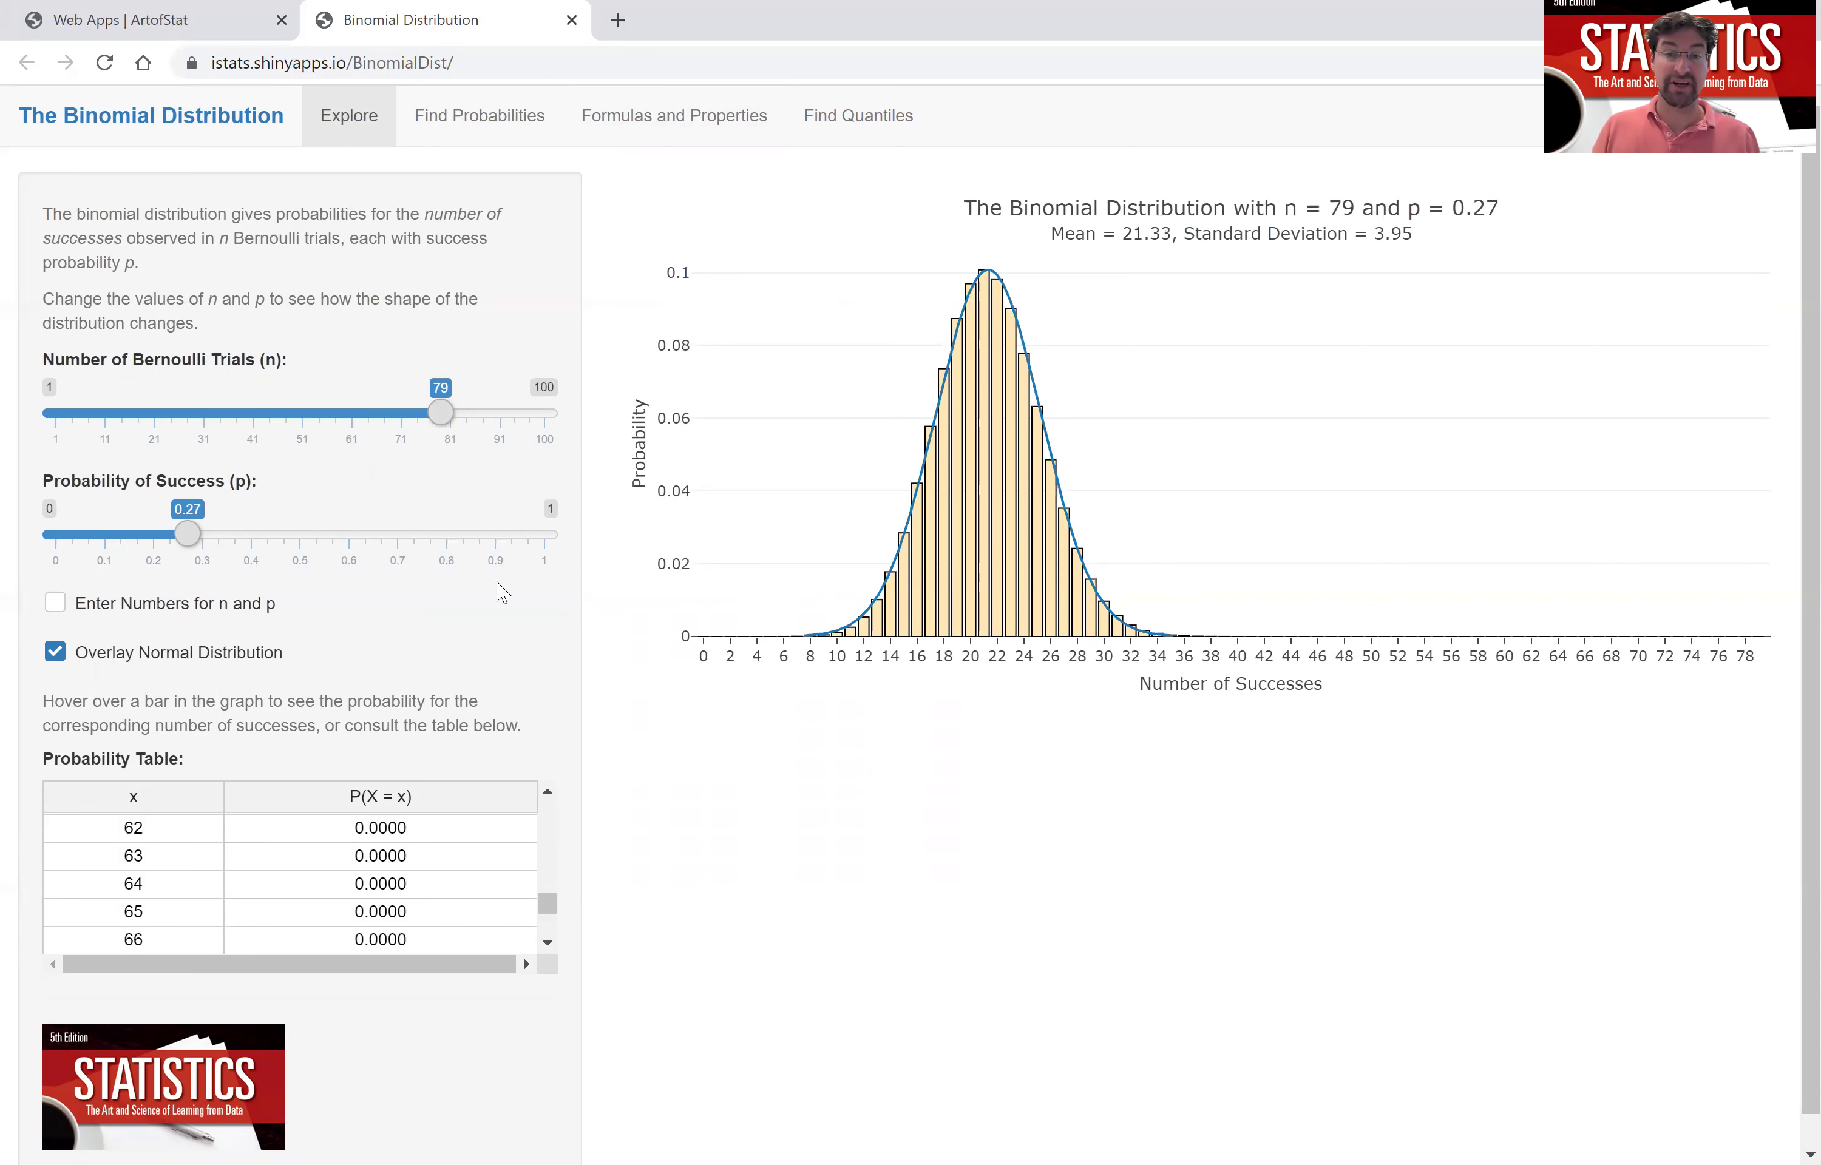
pyautogui.moveTo(934, 501)
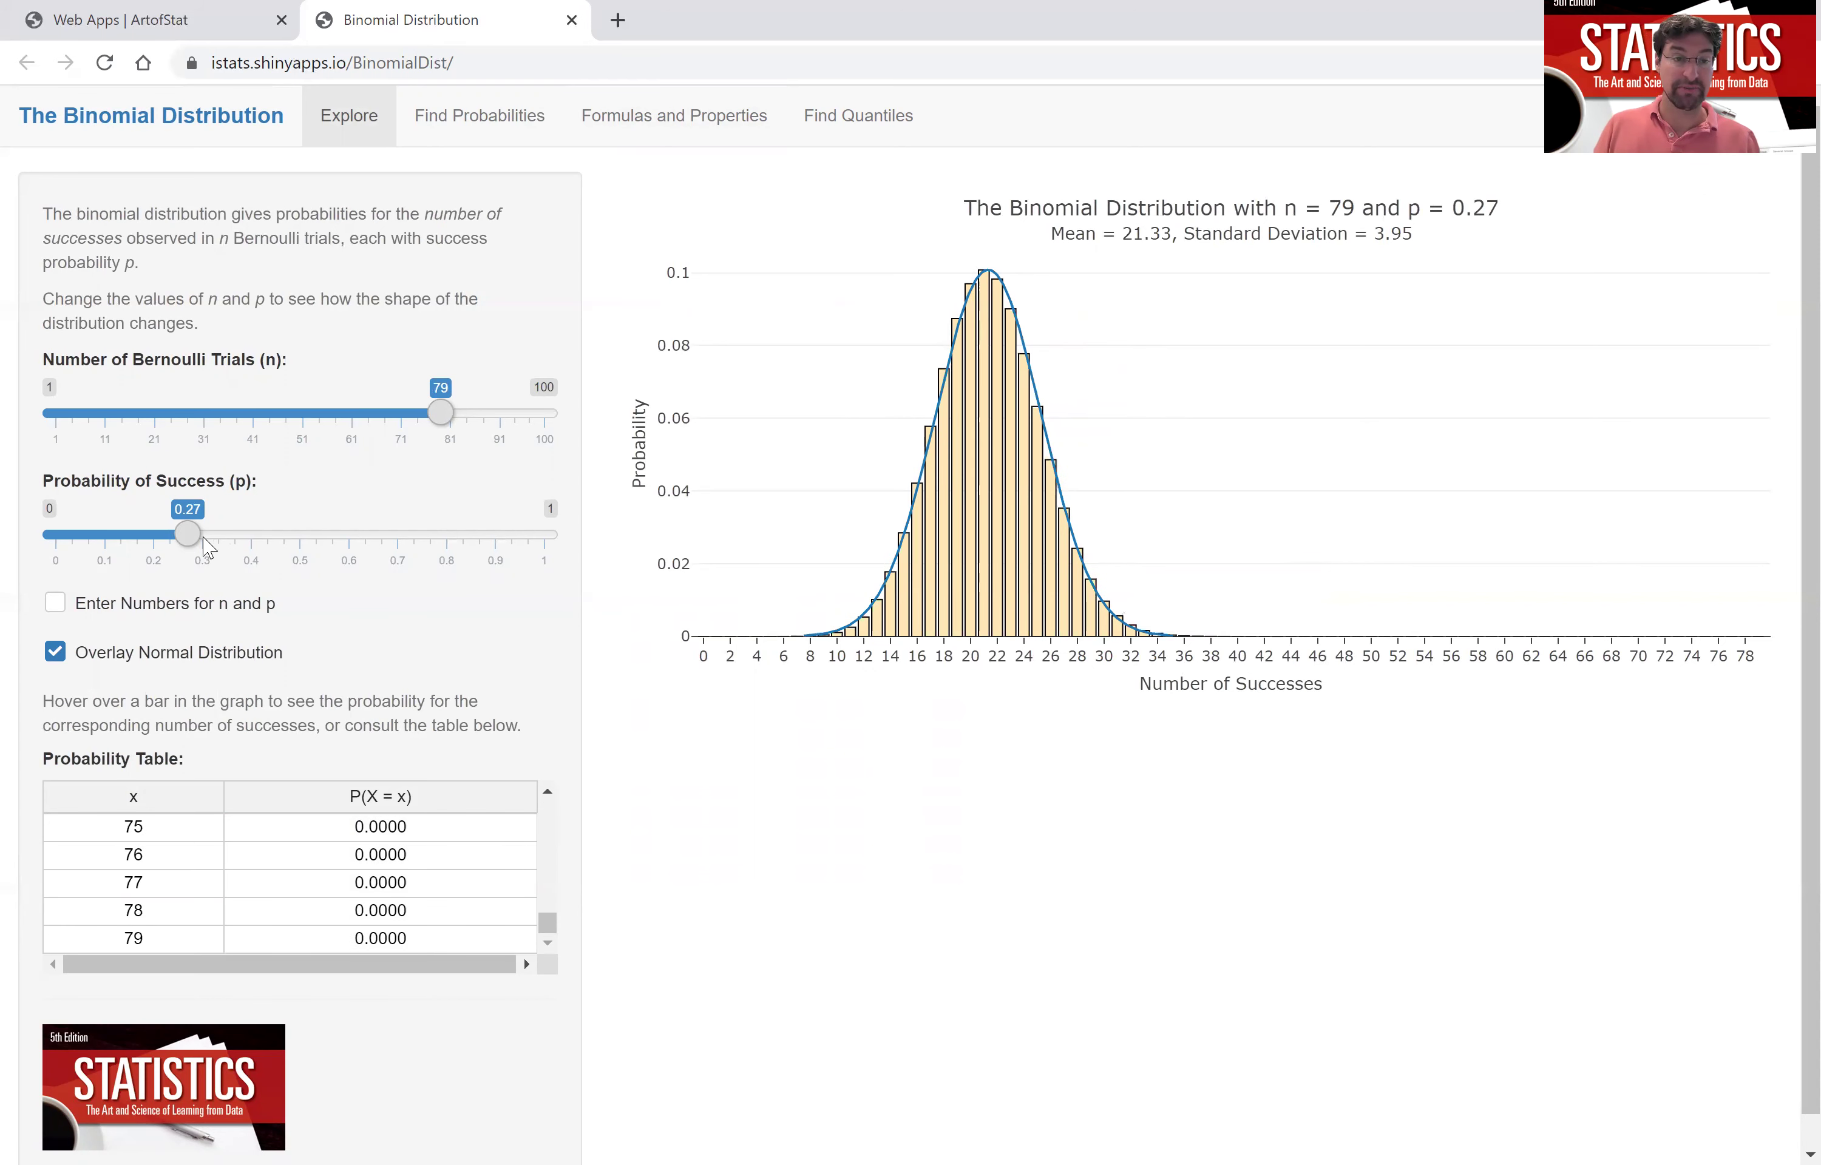
pyautogui.moveTo(192, 546); pyautogui.dragTo(71, 556)
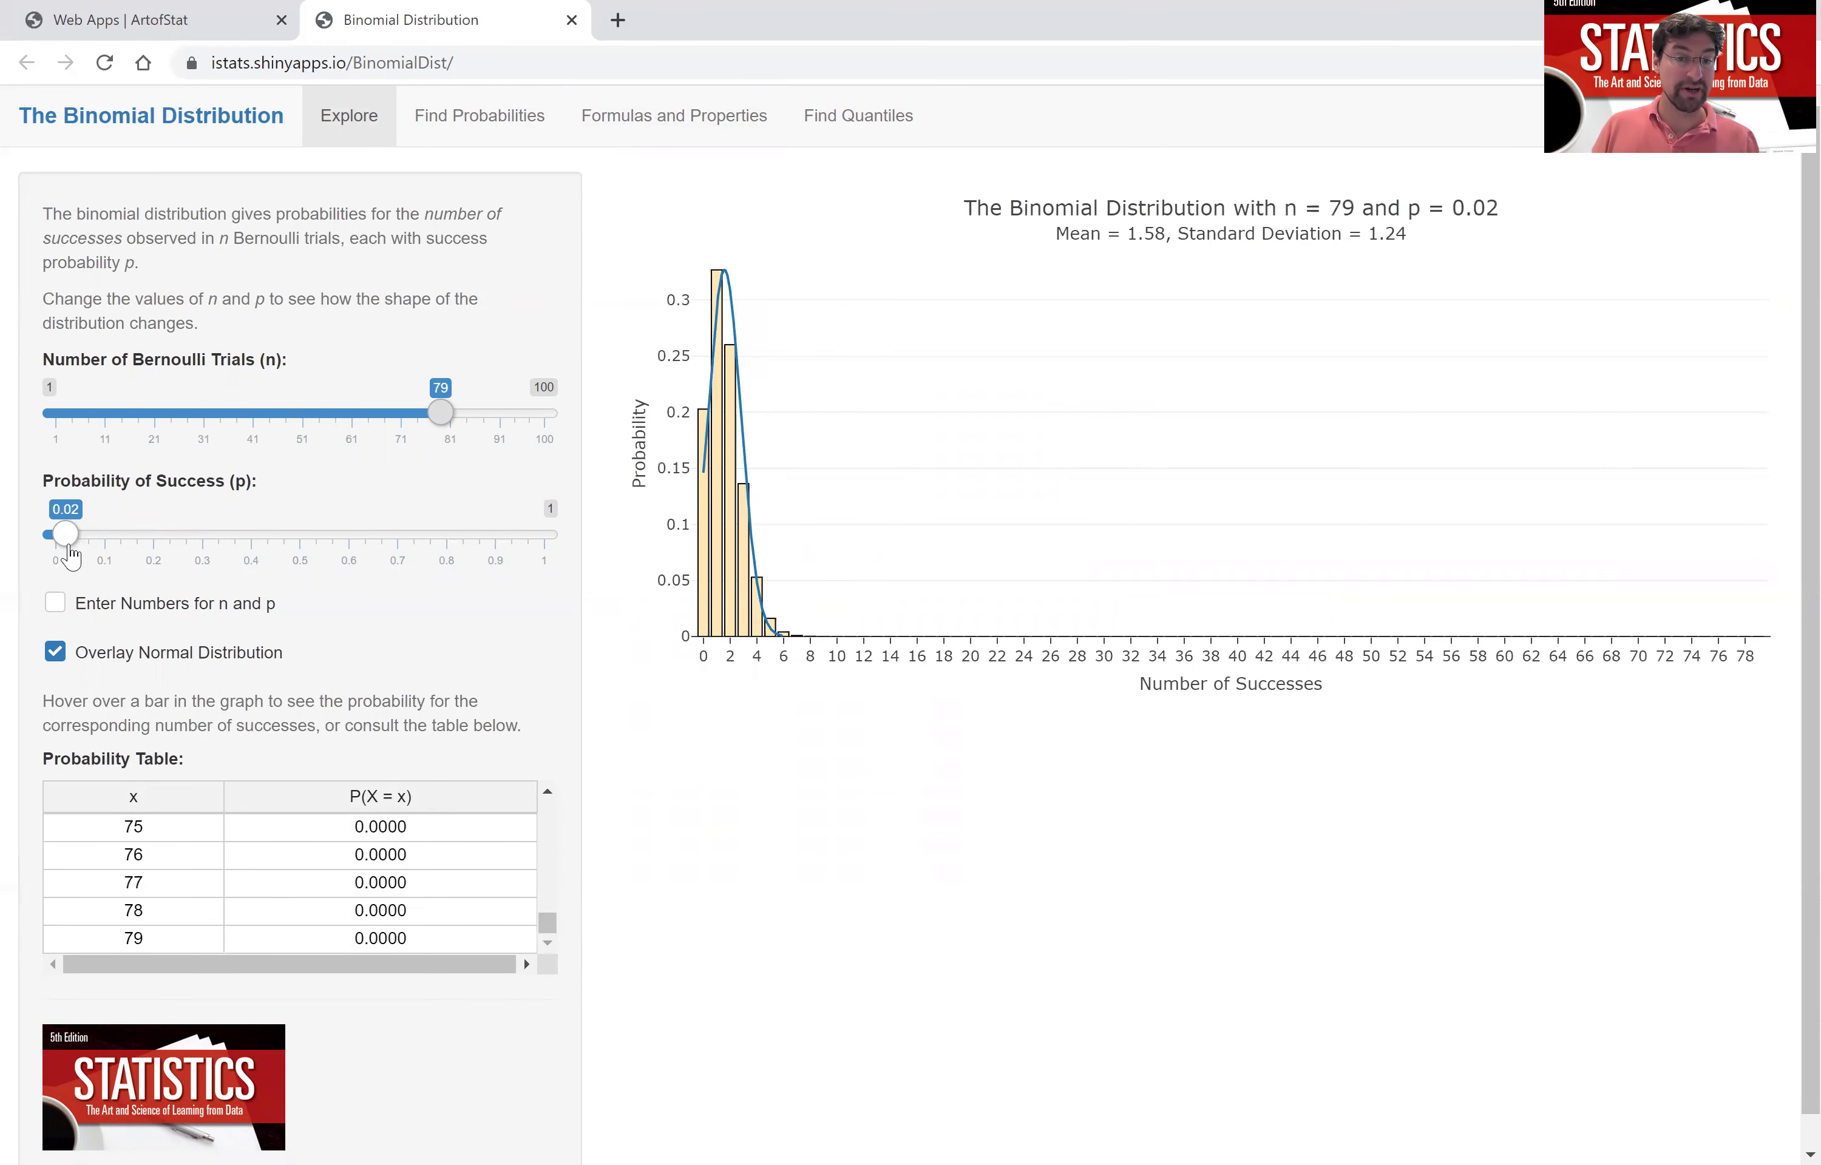
pyautogui.click(144, 656)
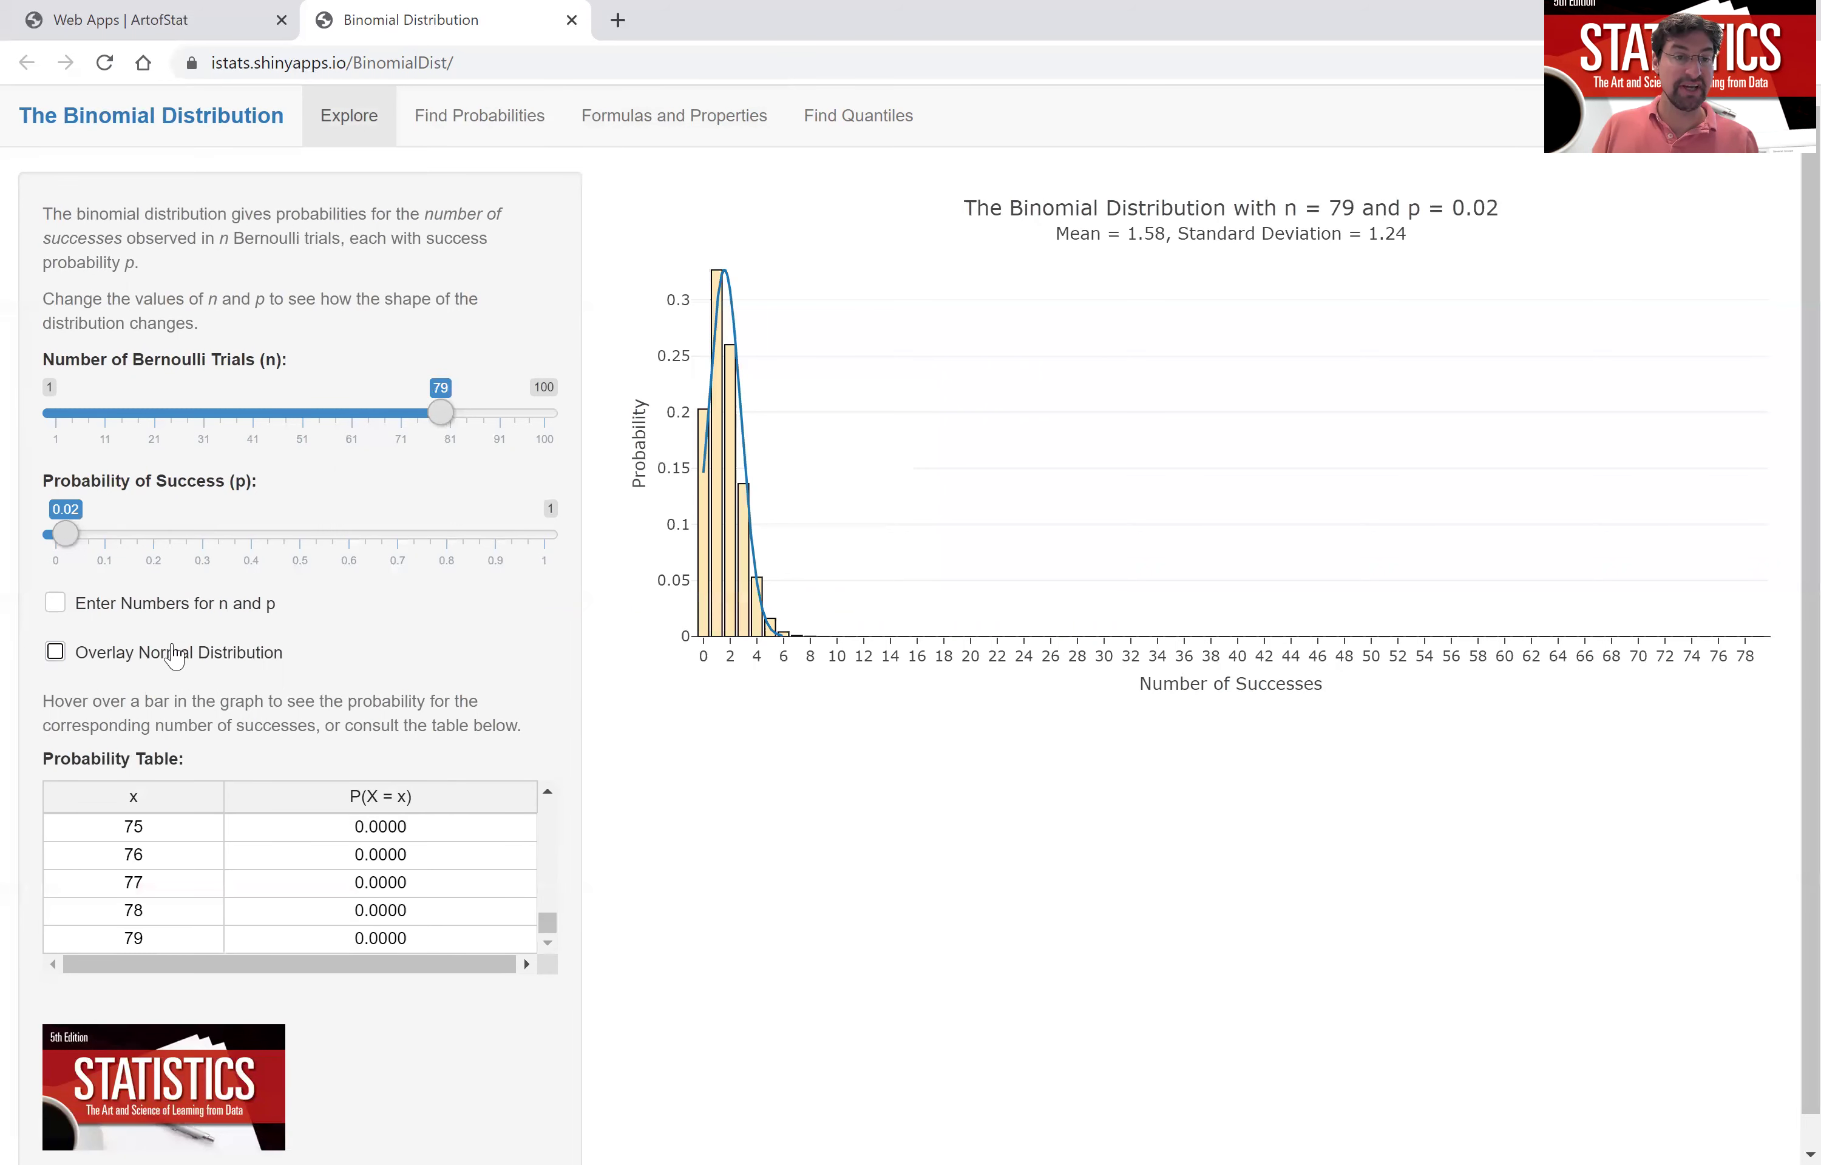
# Step: Slide n to 100 then 56, set p to 0.22, and view P(7 ≤ X ≤ 7) = 0.0298
pyautogui.moveTo(443, 417); pyautogui.dragTo(556, 433)
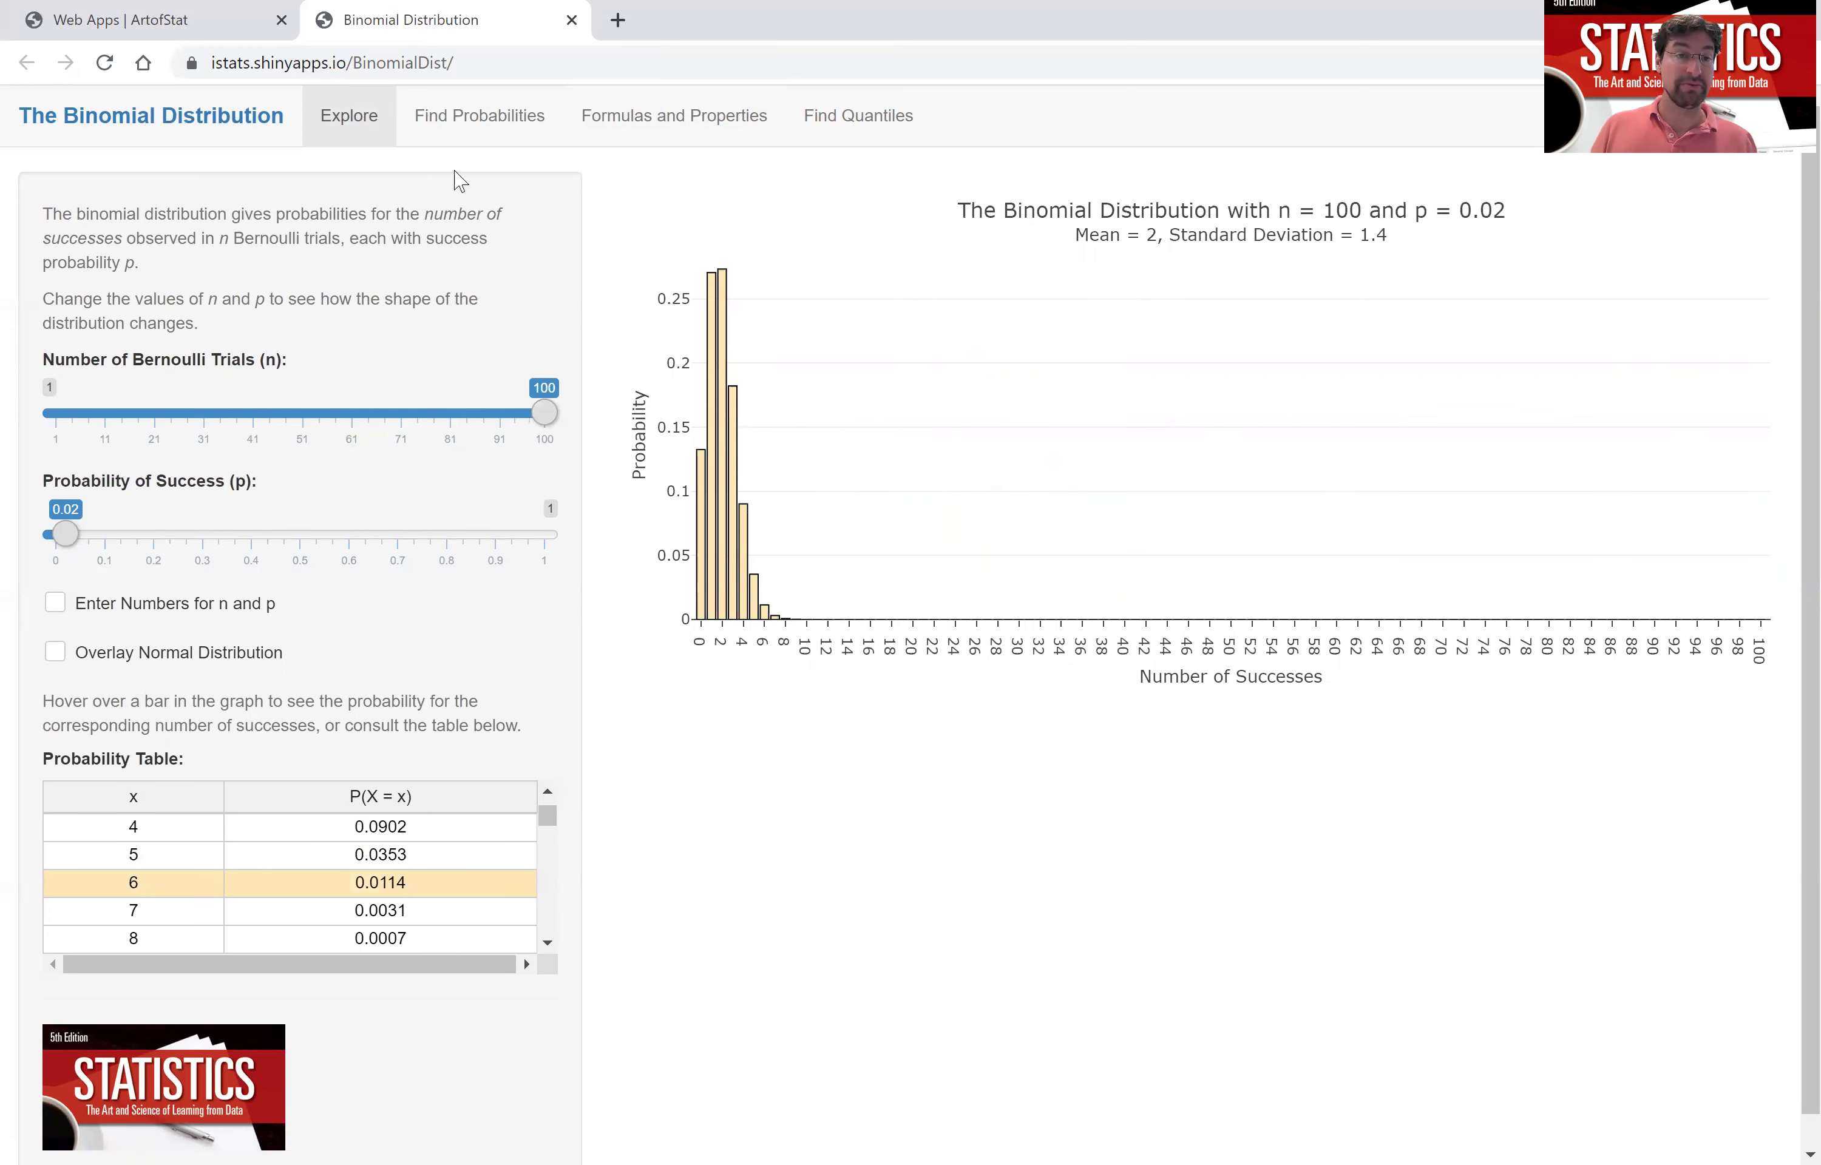
pyautogui.moveTo(544, 413); pyautogui.dragTo(327, 429)
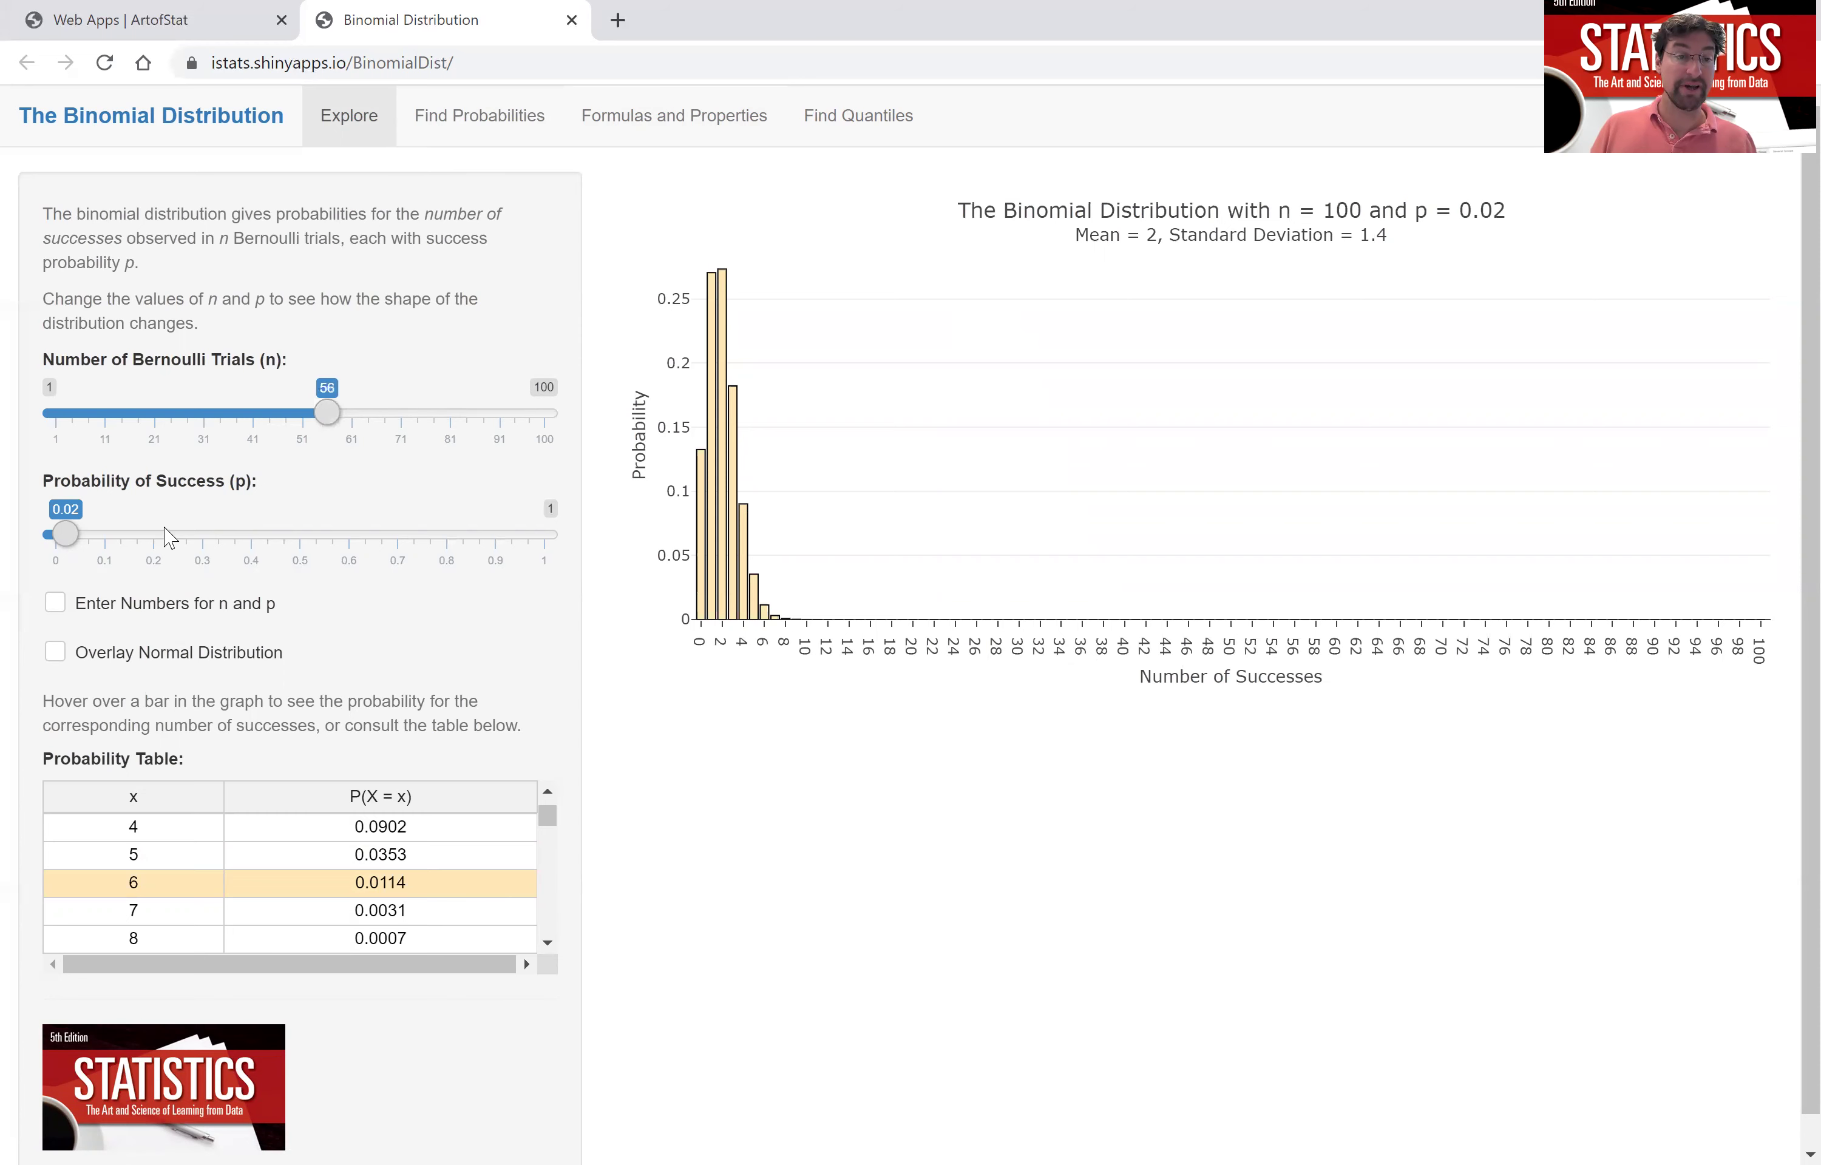
pyautogui.moveTo(67, 535); pyautogui.dragTo(170, 550)
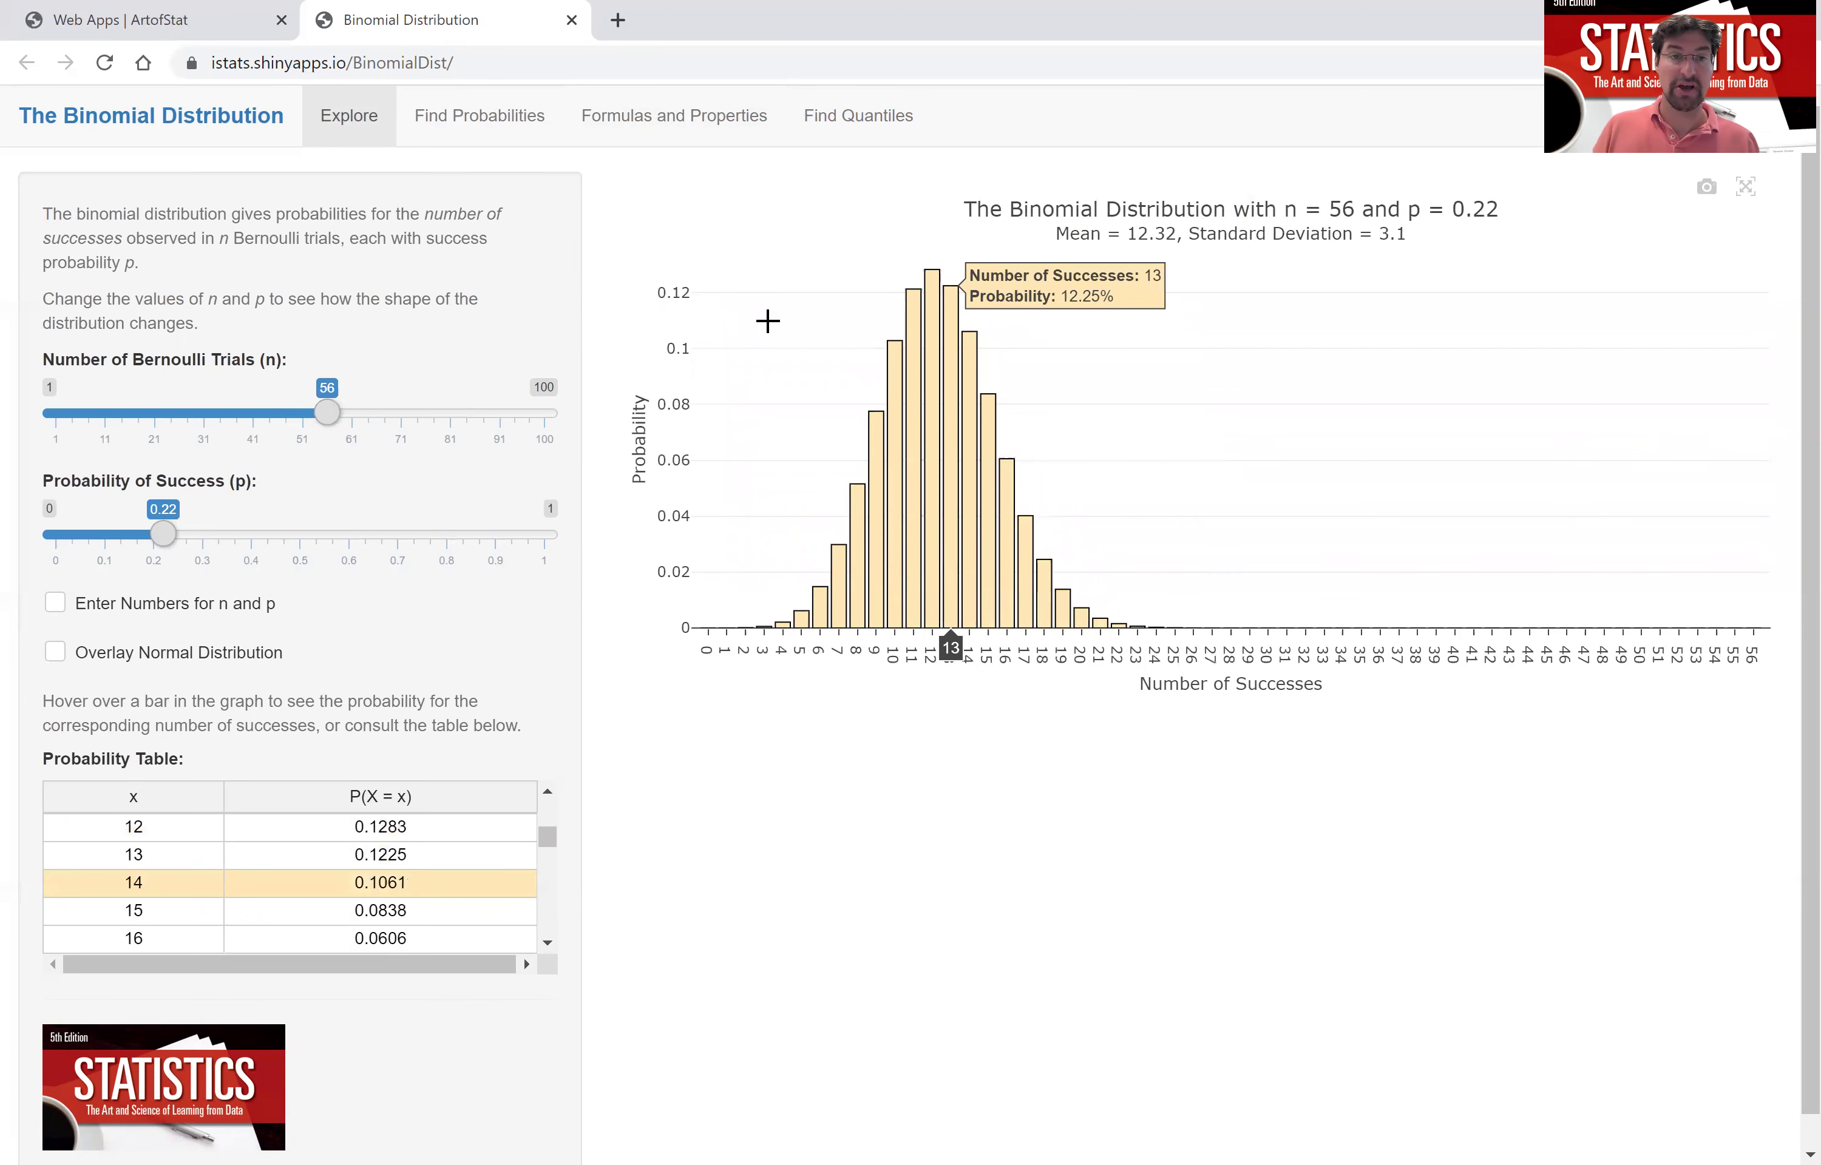
pyautogui.click(506, 130)
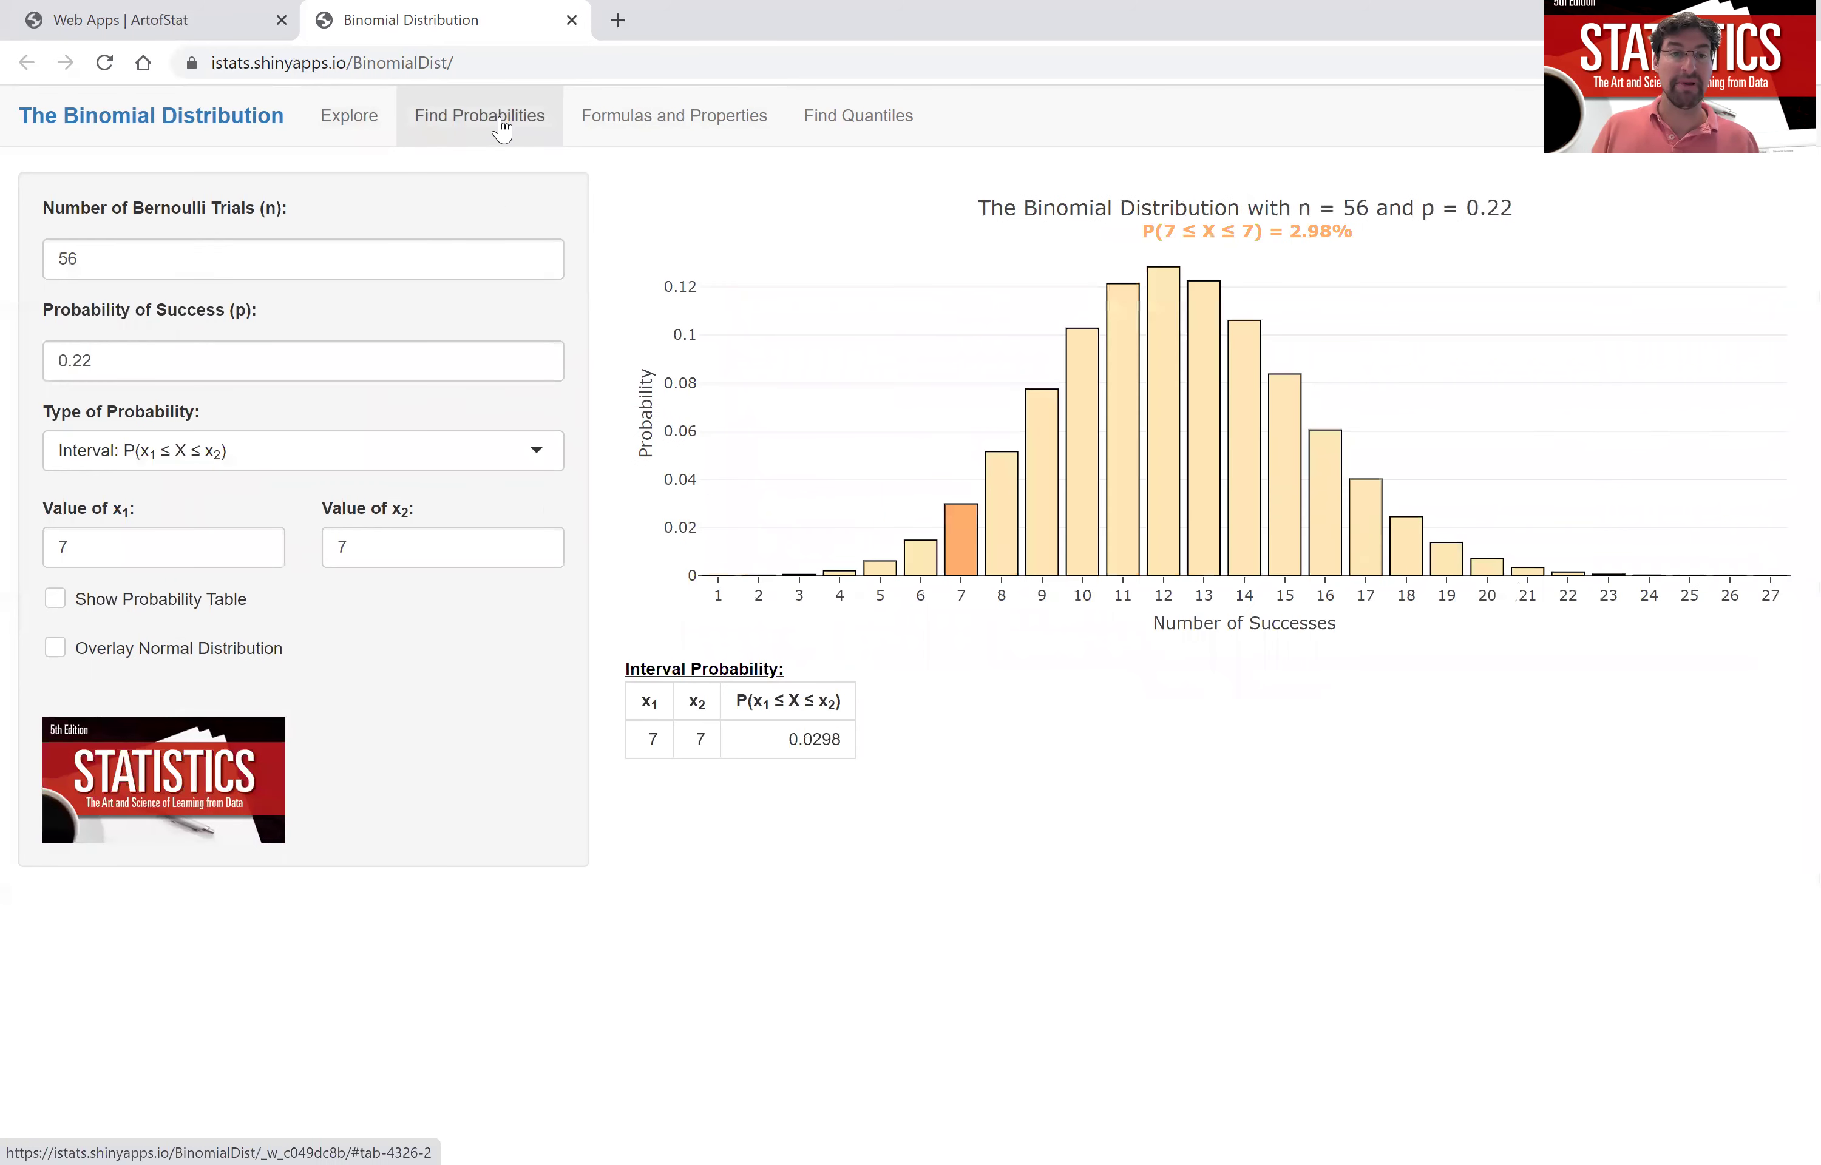